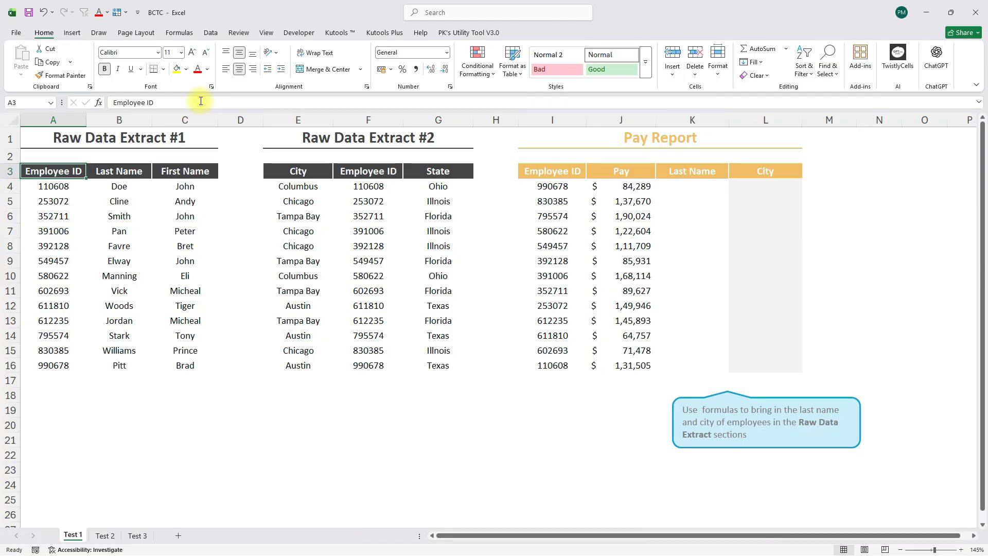
Step: Examine the columns of both raw data extracts and the Employee ID, Last Name and City columns of the Pay Report
drag(66, 120, 185, 119)
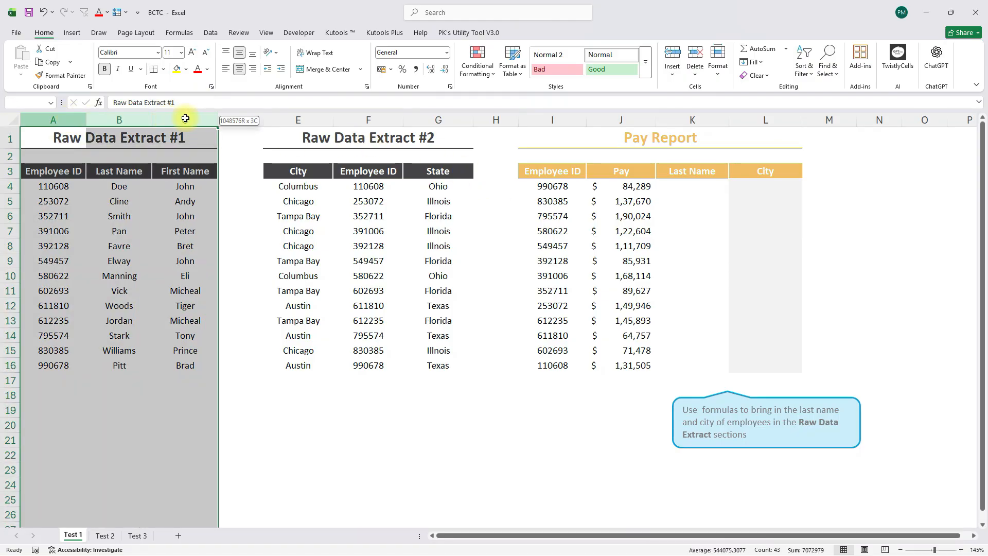
drag(297, 119, 439, 120)
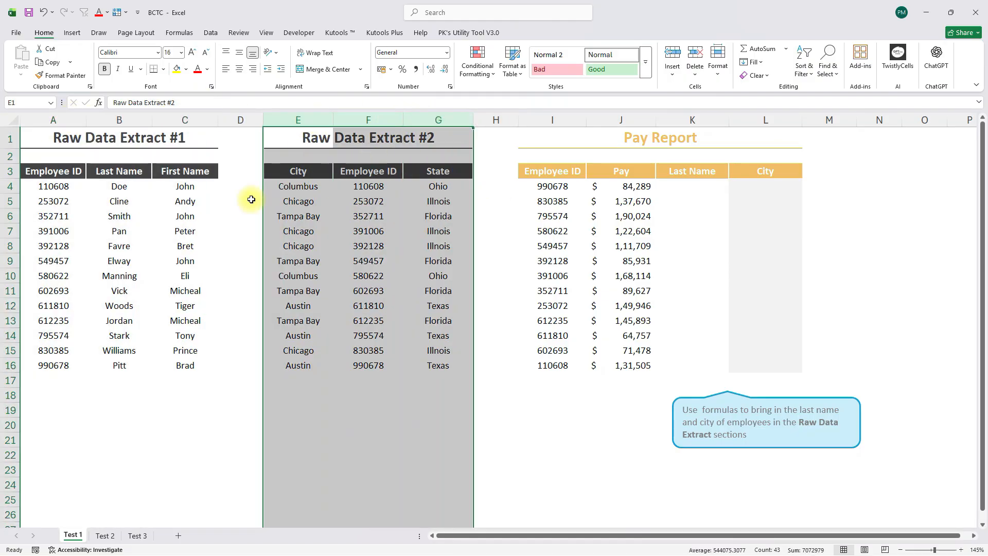
click(536, 172)
drag(536, 185, 569, 381)
drag(688, 186, 702, 380)
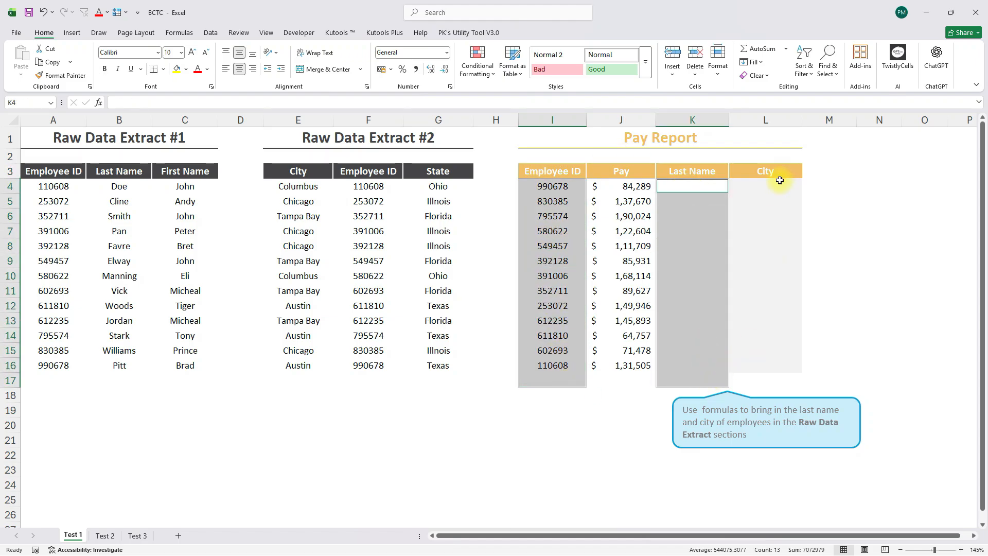
drag(769, 190, 773, 389)
click(553, 191)
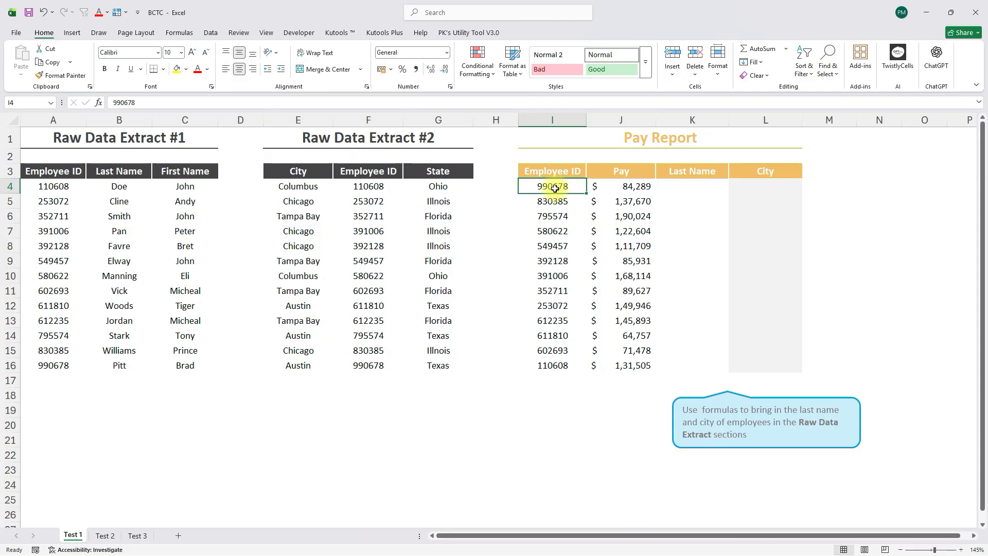
key(Right)
key(Right)
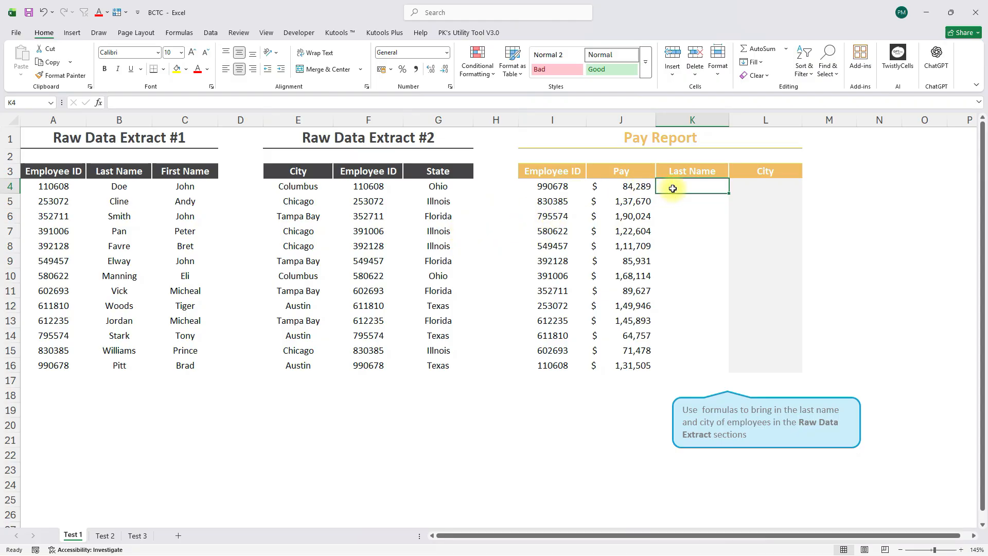
click(566, 186)
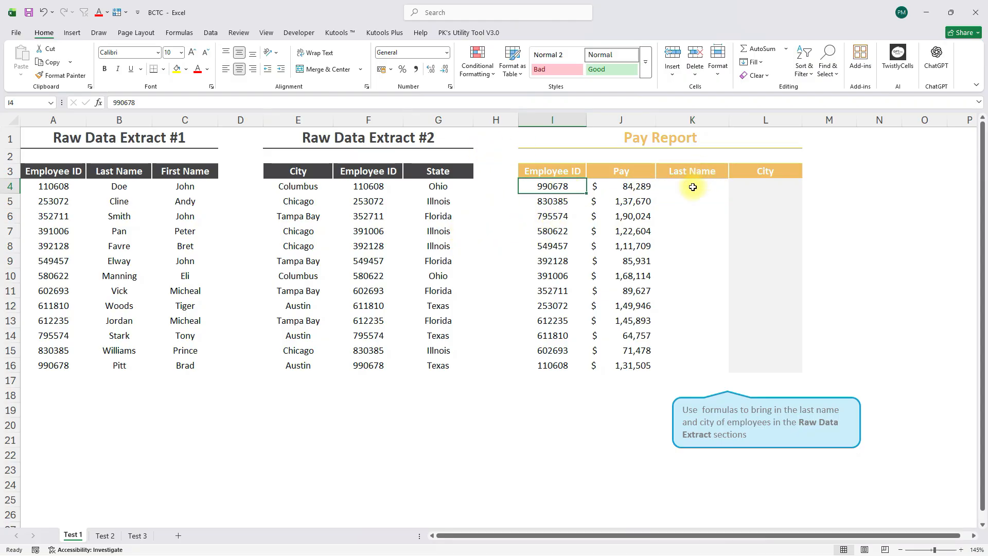
click(693, 187)
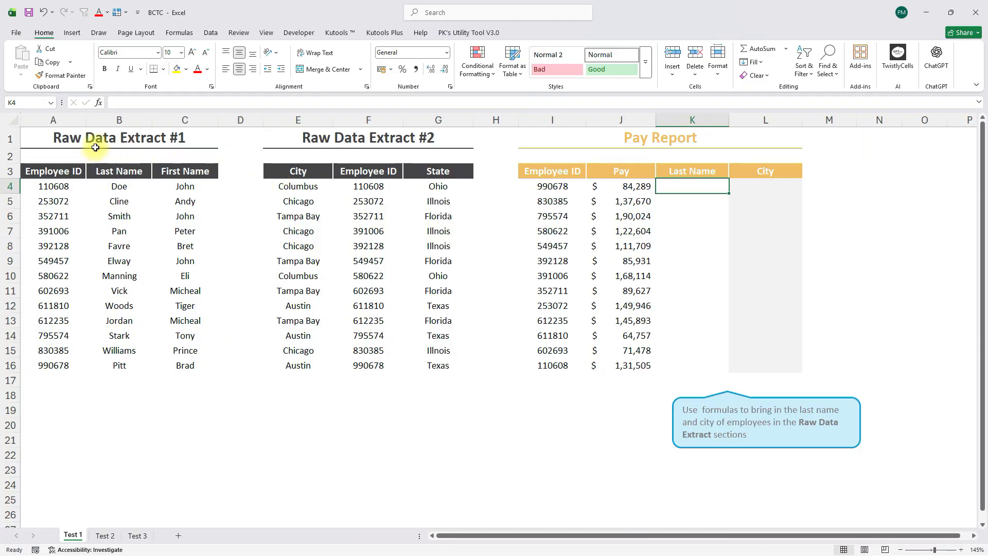
drag(53, 120, 185, 120)
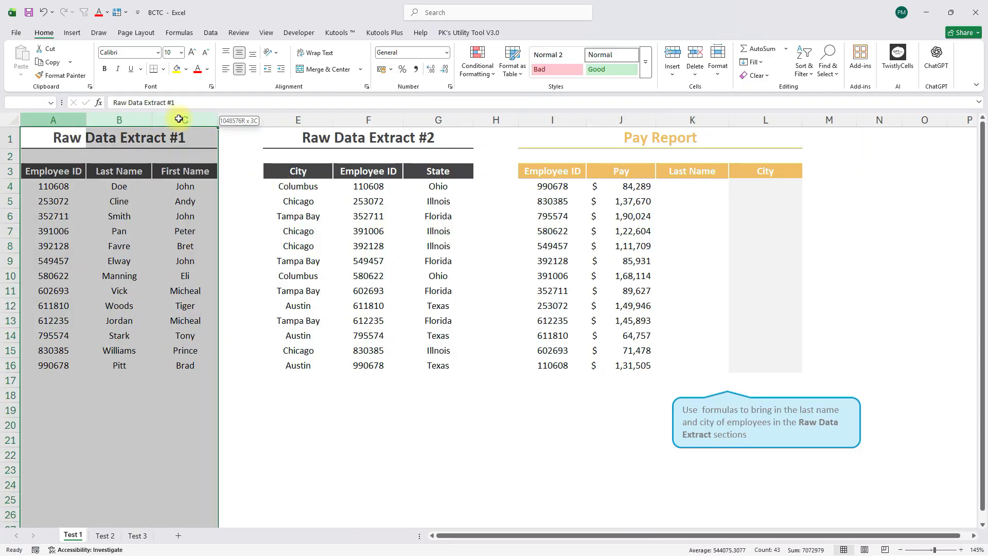
click(144, 187)
Step: Enter =VLOOKUP(I4,$A$4:$B$16,2,FALSE) in K4 to look up the employee's last name from Raw Data Extract #1
click(663, 185)
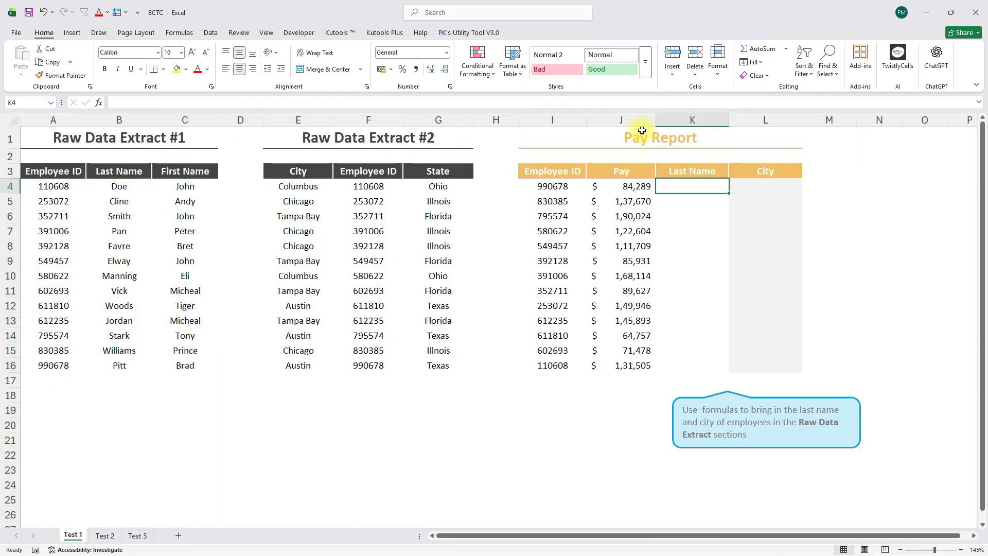
text(=vl)
key(Tab)
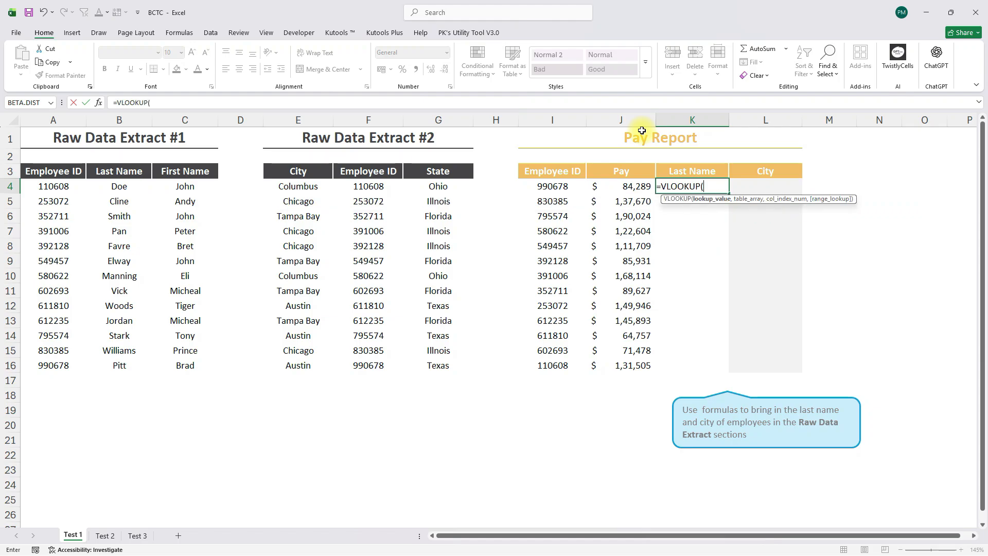
key(Left)
key(Left)
text(,)
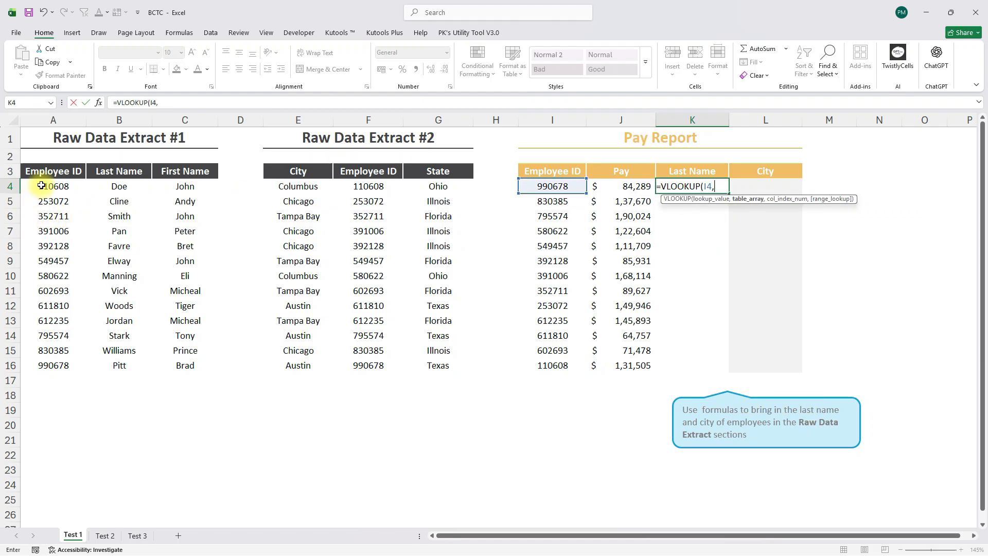
drag(37, 188, 121, 361)
key(F4)
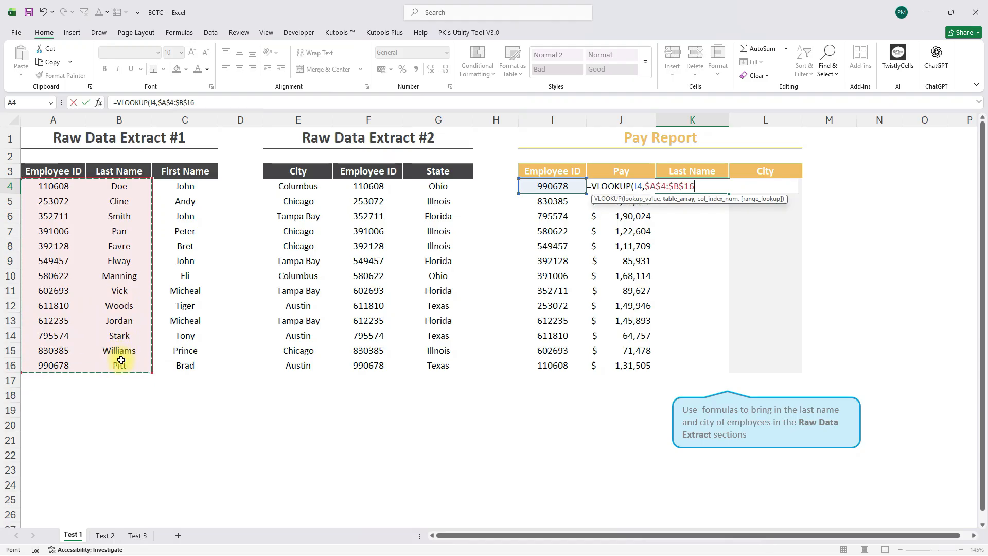
text(,)
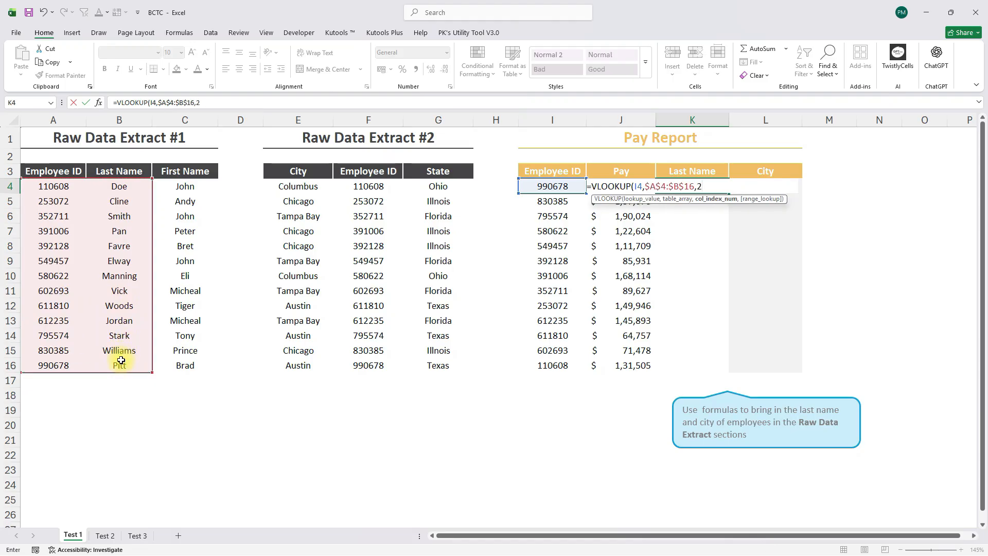
text(2,)
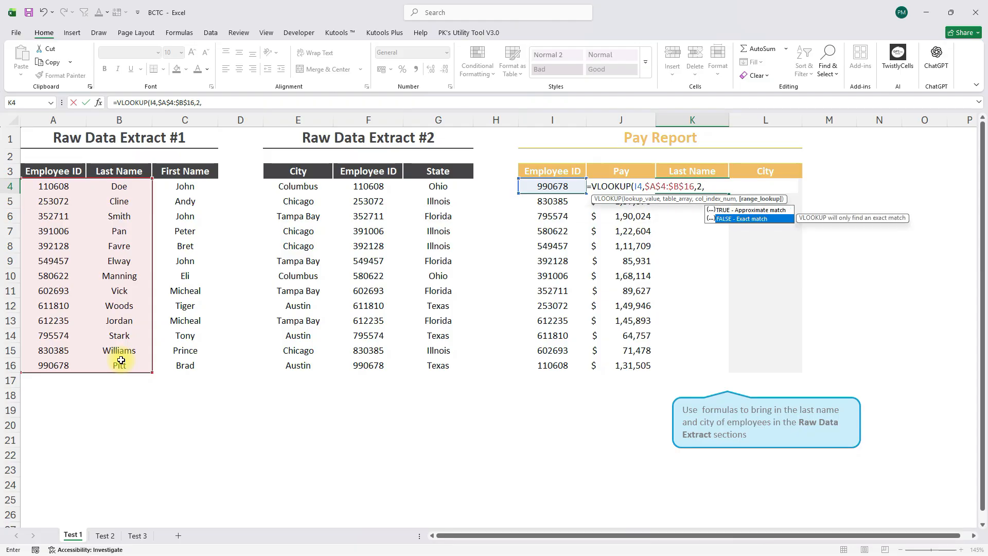
key(Tab)
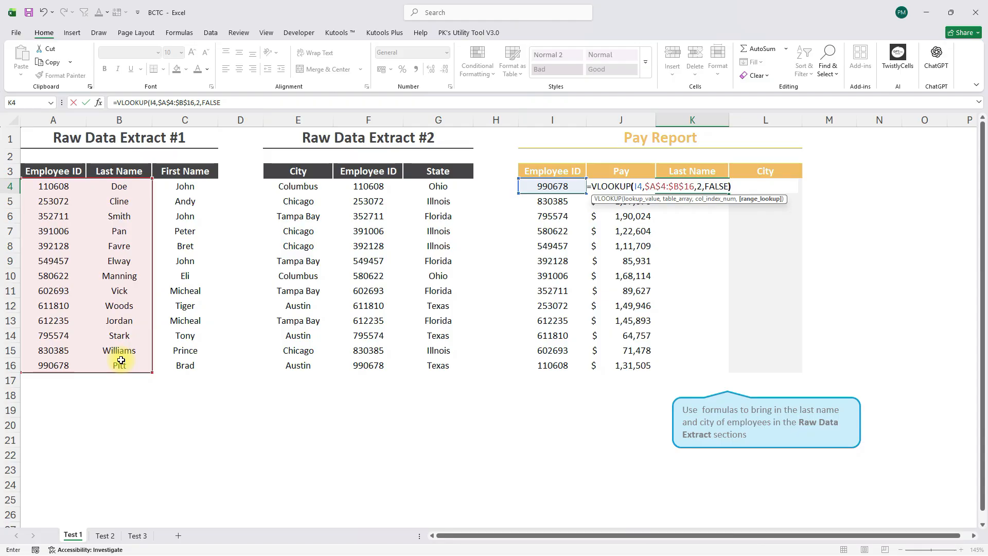
key(Return)
Step: Fill the VLOOKUP formula from K4 down through K16 in the Pay Report's Last Name column
key(Left)
key(Down)
key(ctrl+Down)
key(Right)
key(ctrl+shift+Up)
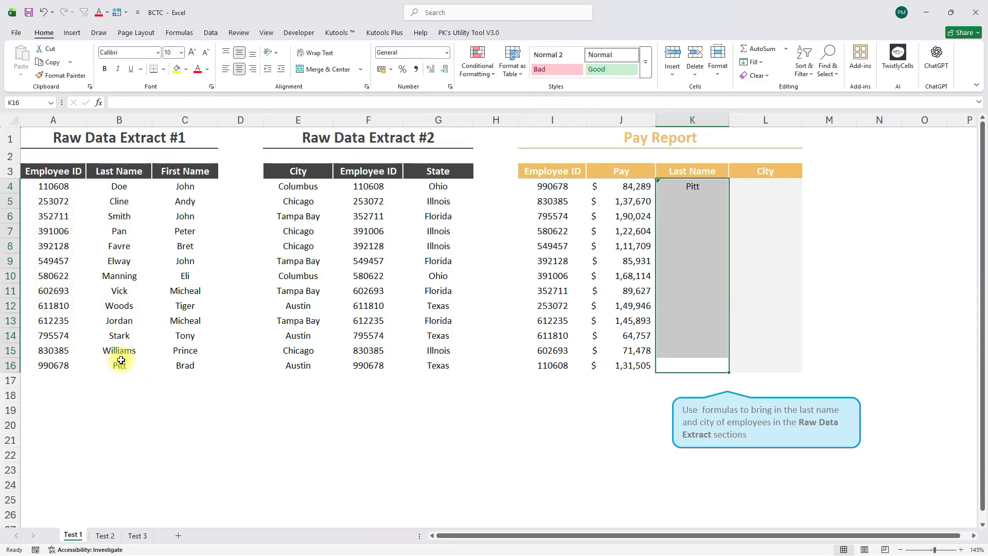
key(ctrl+d)
Step: Review the filled Last Name column against the Pay Report's employee IDs and inspect the formula in K4
key(Left)
key(Left)
key(ctrl+Up)
key(Down)
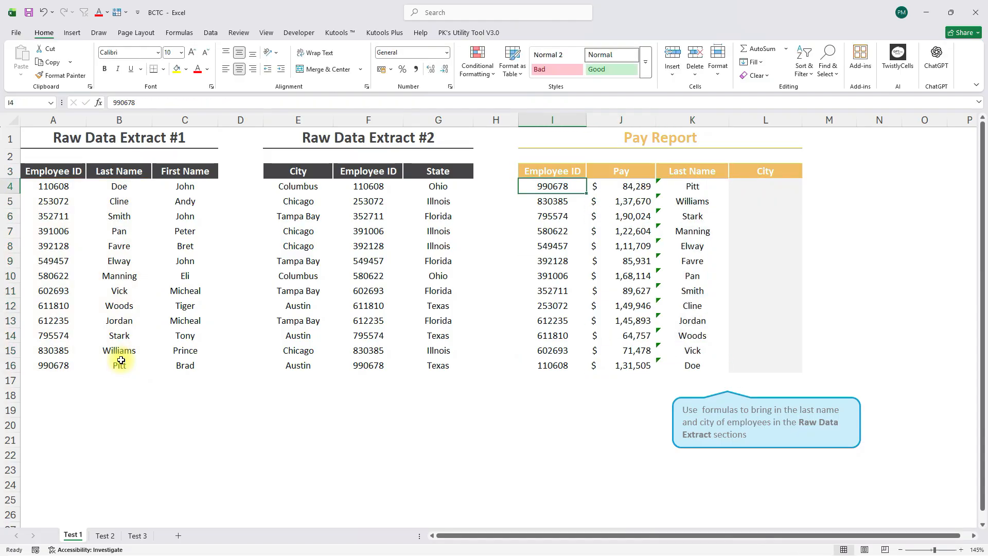
key(Right)
key(Right)
key(ctrl+shift+Down)
key(ctrl+Up)
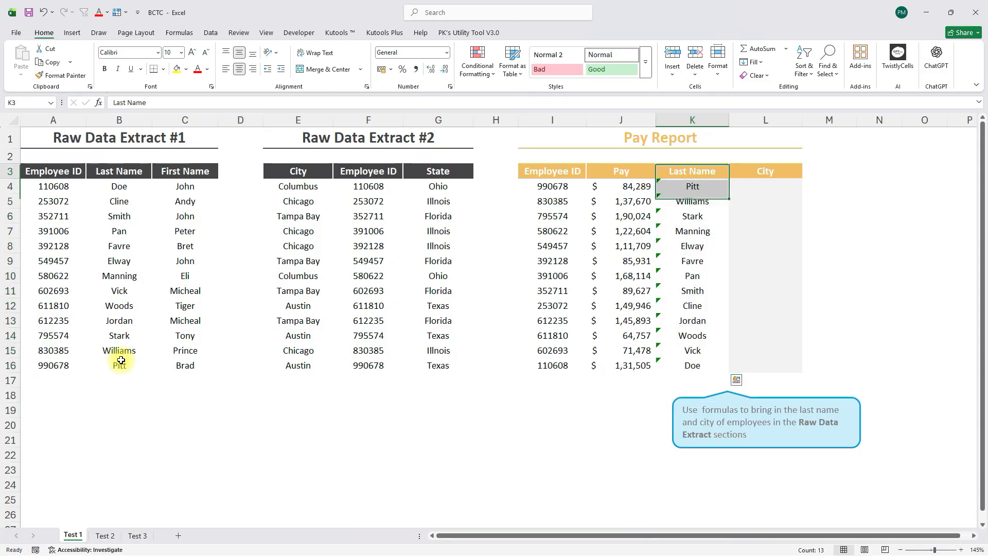
key(Down)
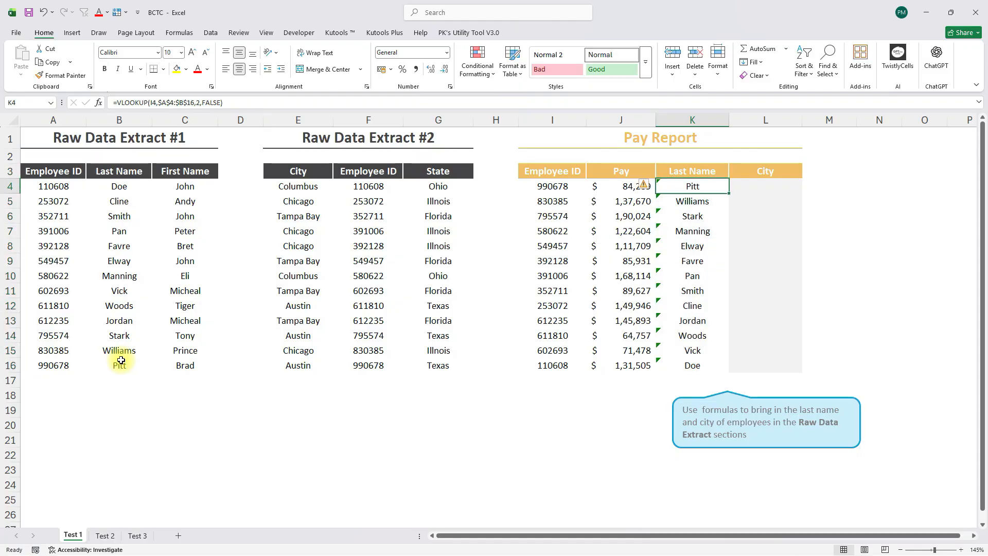
Step: Examine where the City and Employee ID columns sit in Raw Data Extract #2 relative to the Pay Report's City column
click(762, 171)
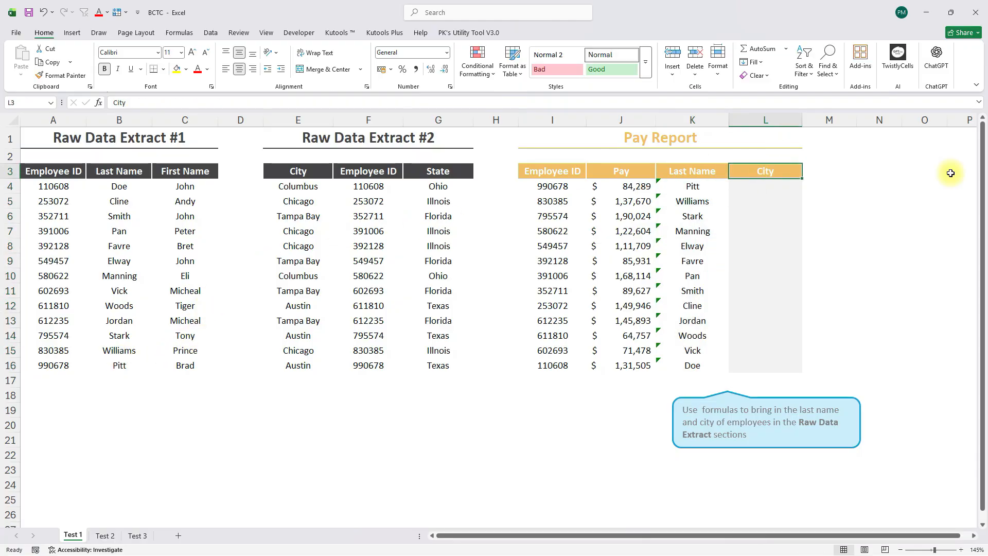
drag(322, 121, 446, 122)
drag(298, 202, 313, 328)
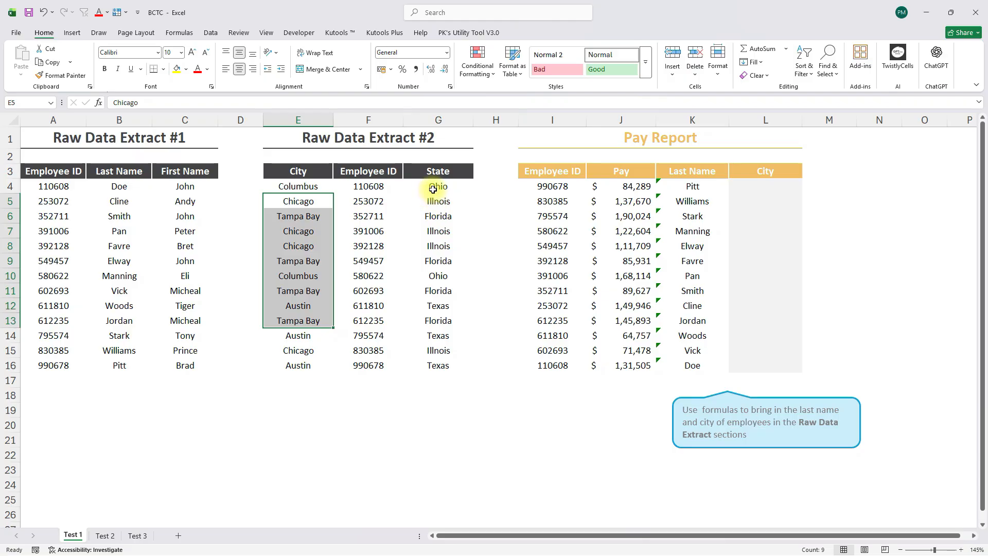
drag(314, 112, 732, 128)
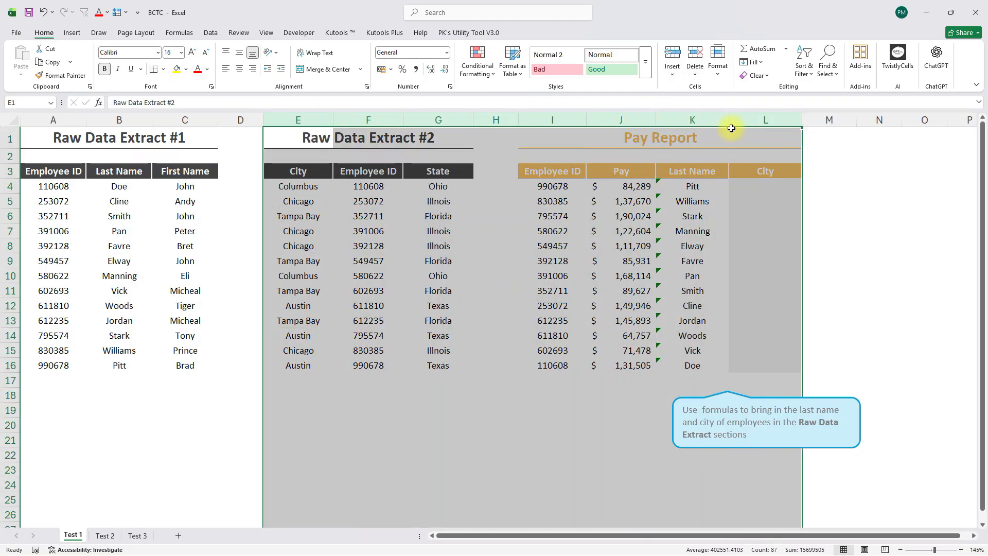
click(348, 201)
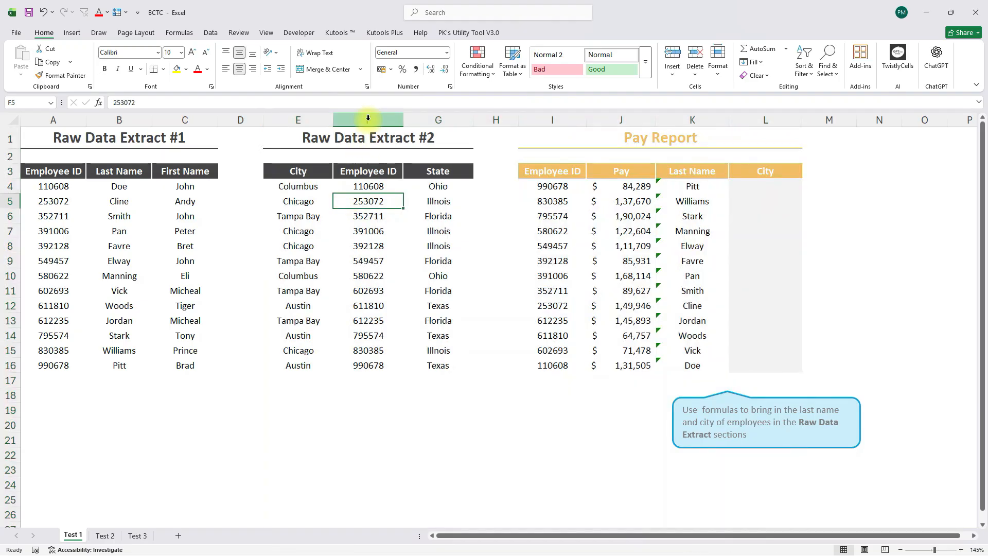
click(369, 119)
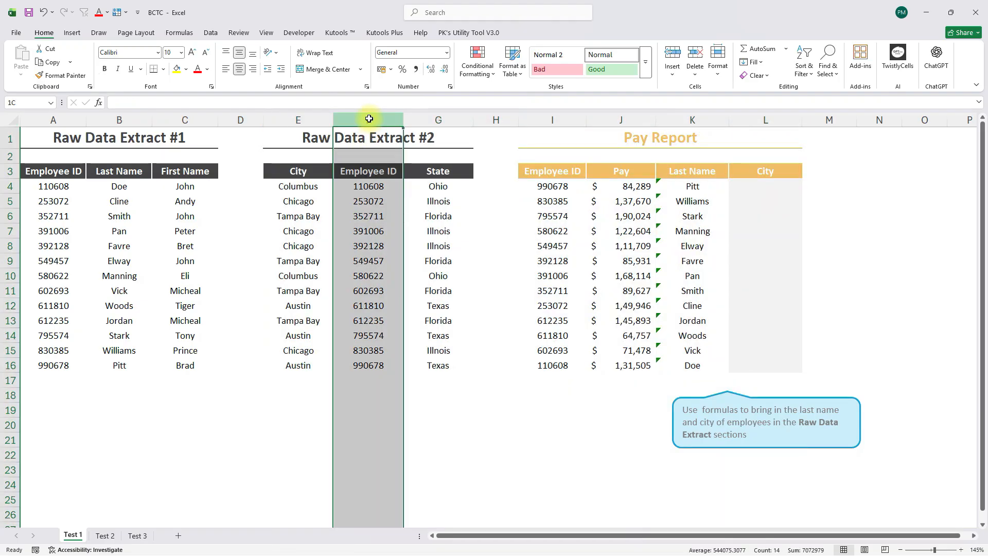
drag(369, 119, 118, 112)
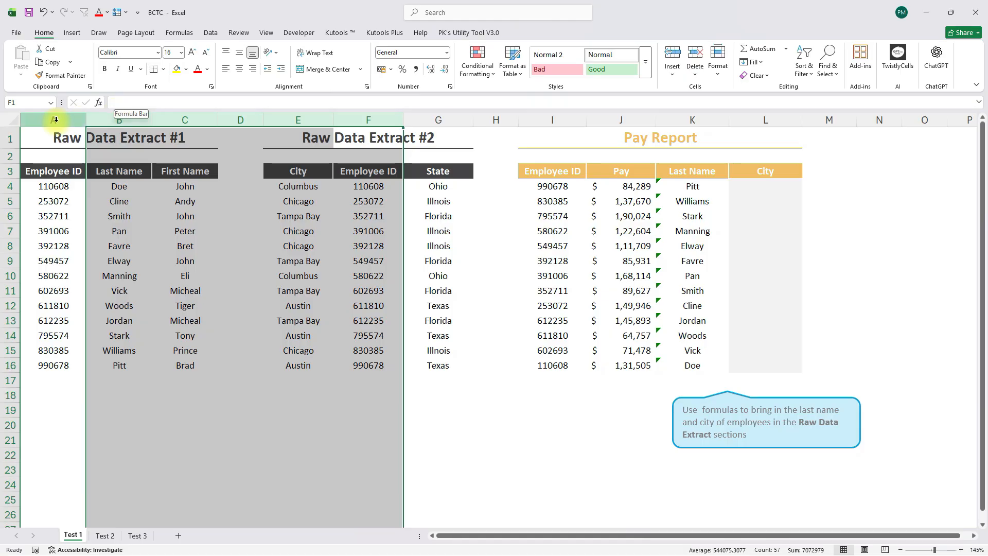
Step: Enter =XLOOKUP(I4,$F$4:$F$16,$E$4:$E$16) in L4 to look up the employee's city from Raw Data Extract #2
click(761, 187)
text(=xl)
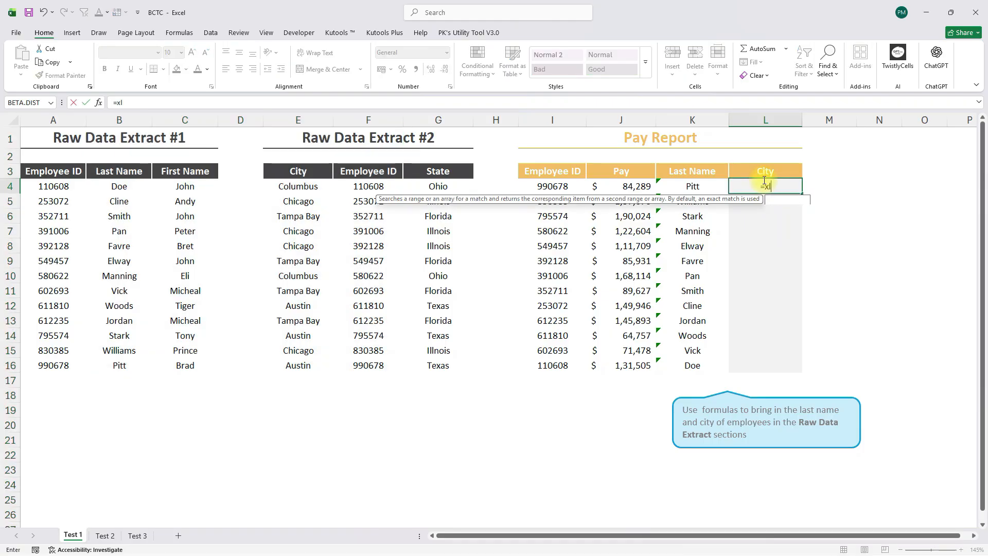
key(Tab)
key(Left)
key(Left)
key(Left)
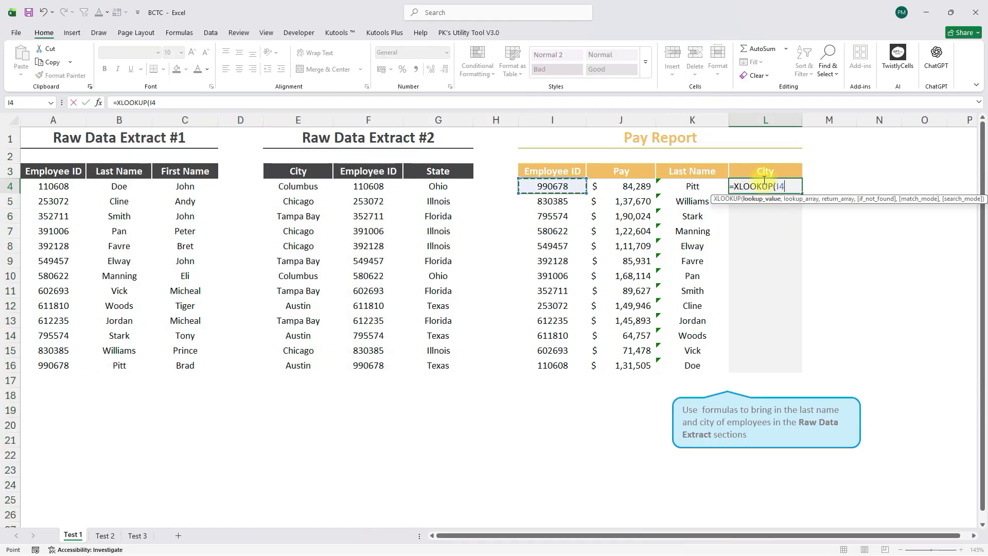
text(,)
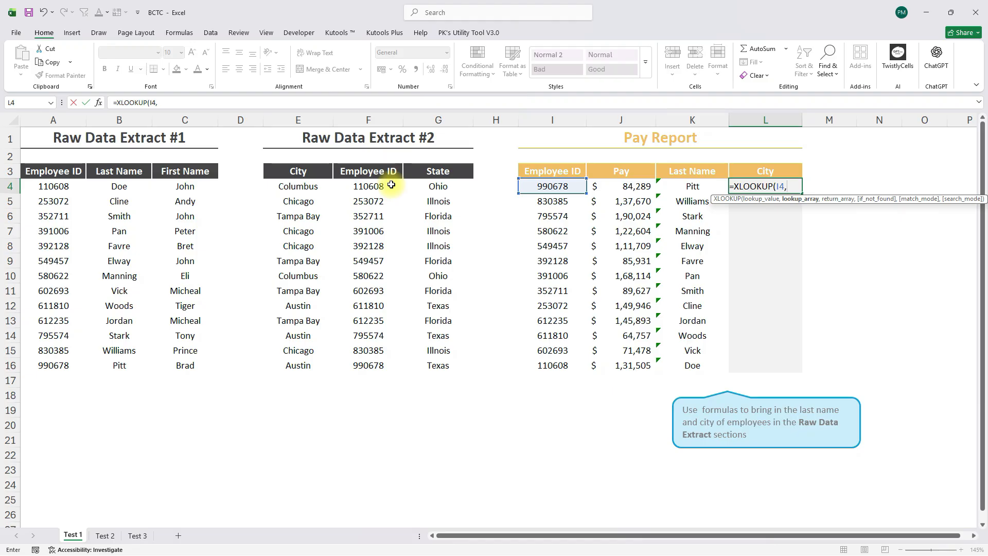
drag(392, 184, 376, 361)
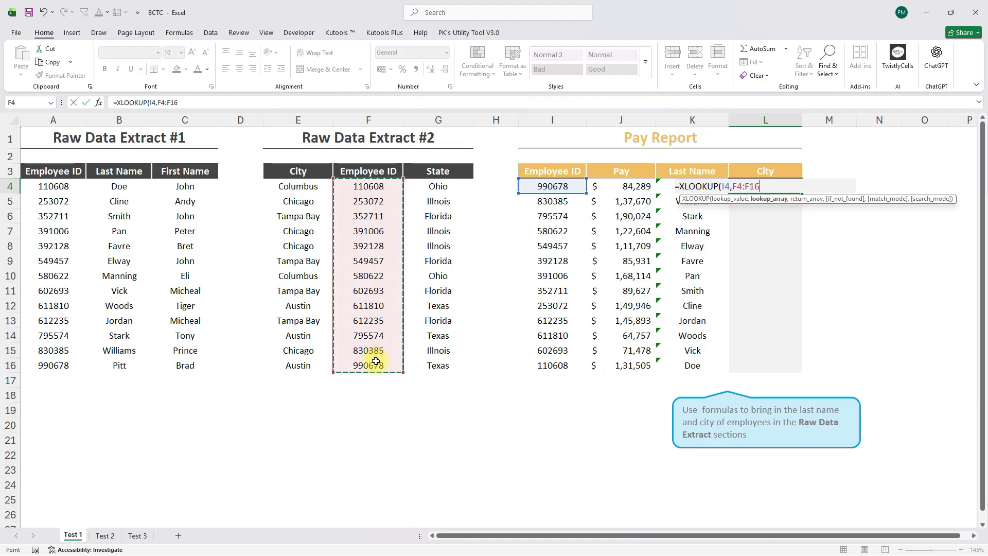
key(F4)
text(,)
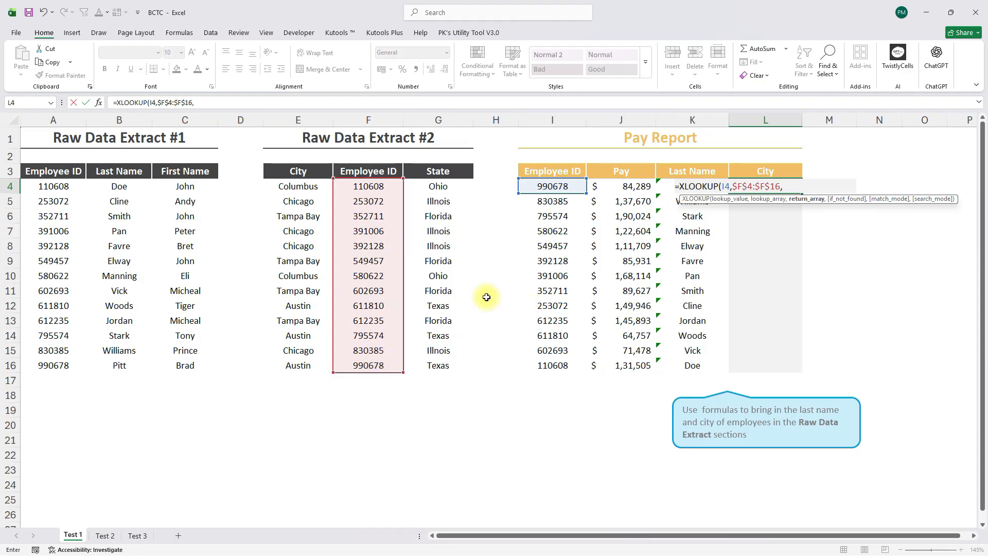
click(298, 188)
drag(297, 208, 300, 361)
key(F4)
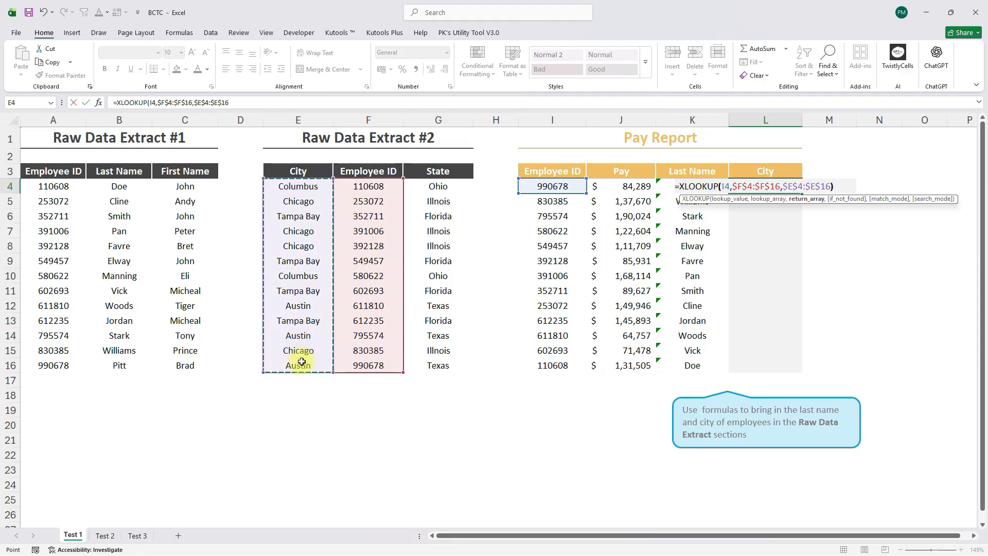
text())
key(Return)
Step: Fill the XLOOKUP formula from L4 down through L16 in the Pay Report's City column
key(Left)
key(ctrl+Down)
key(Right)
key(ctrl+shift+Up)
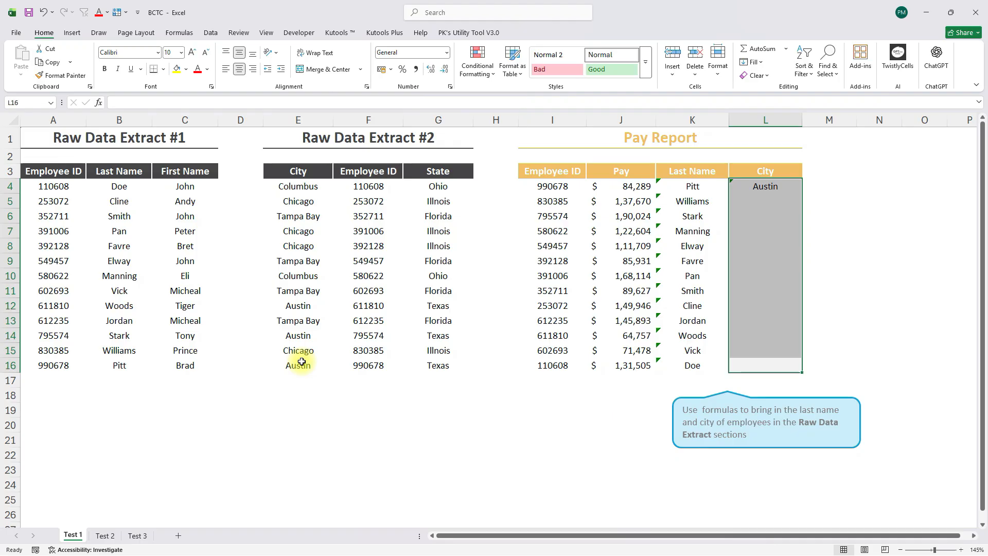
key(ctrl+d)
click(675, 169)
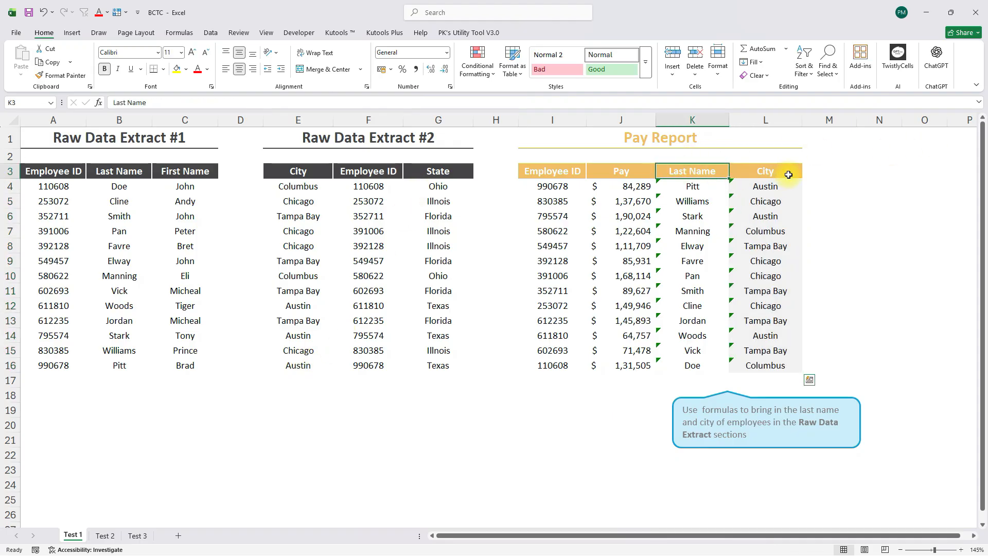
click(700, 191)
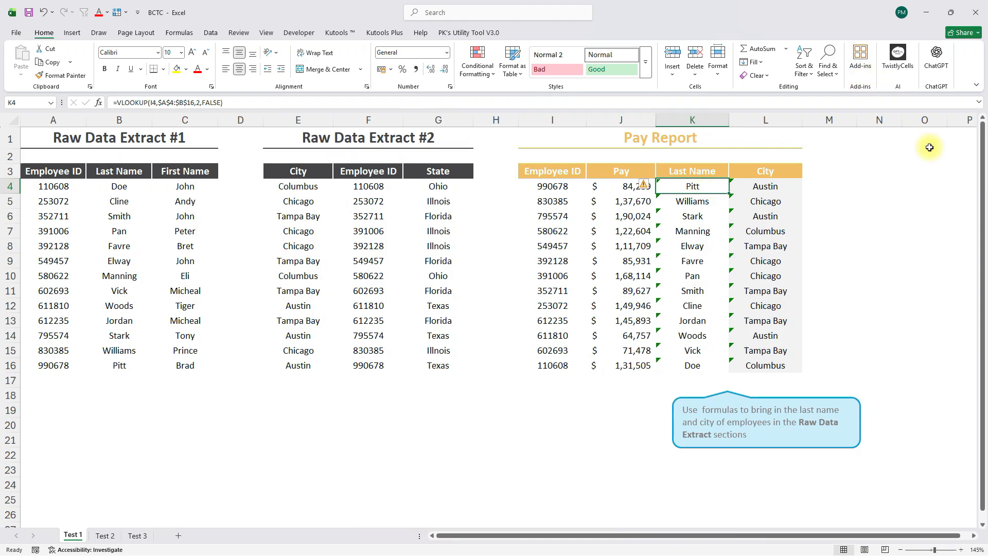
click(828, 180)
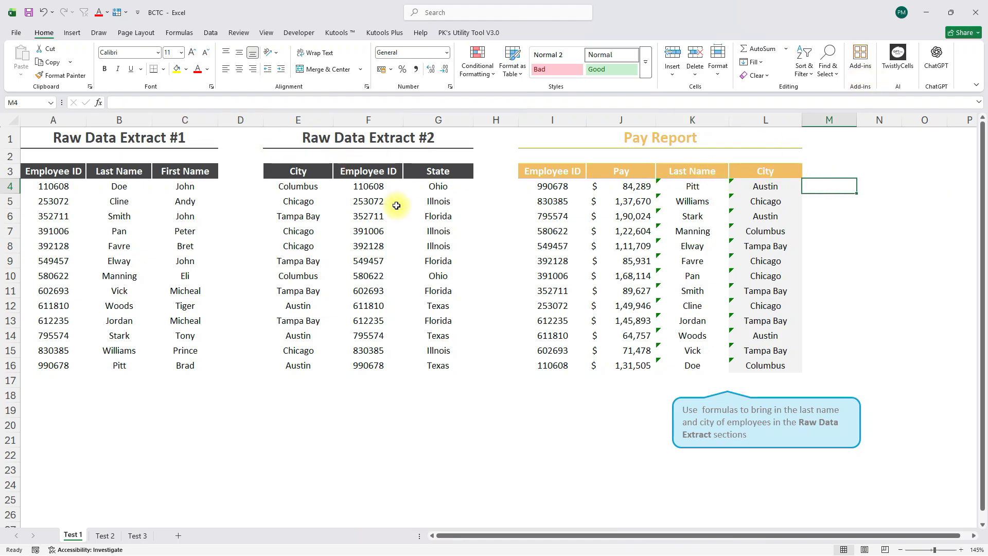
Step: Add the heading Filter in M3, next to the Pay Report's City header
key(Up)
text(Fil)
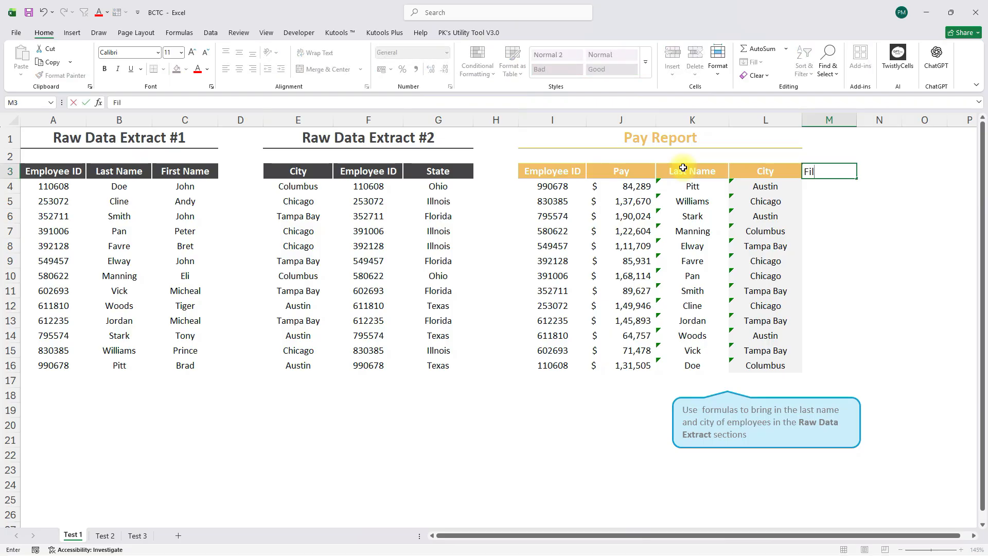
key(Return)
key(Up)
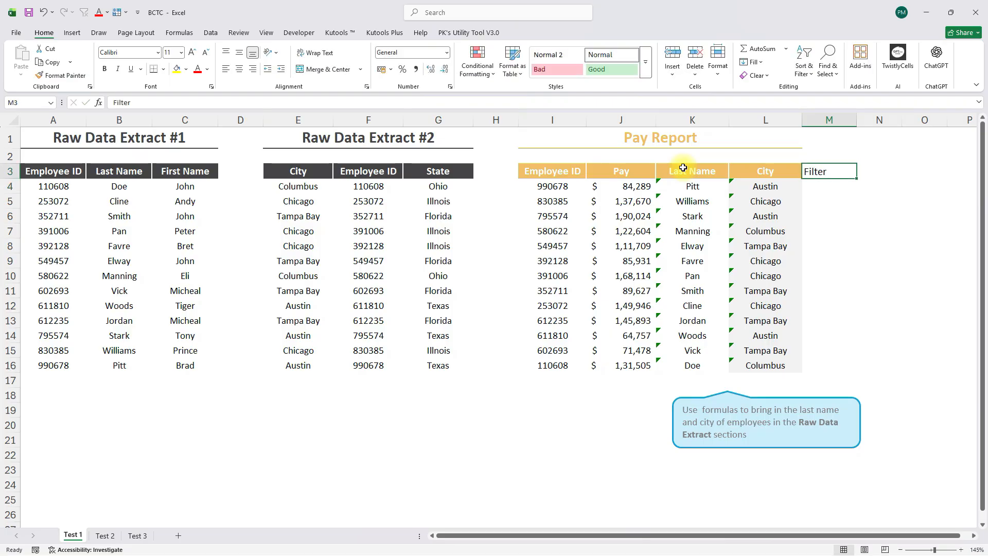
Step: Copy the City header's formatting from L3 onto the Filter heading in M3
key(Left)
key(Down)
key(Up)
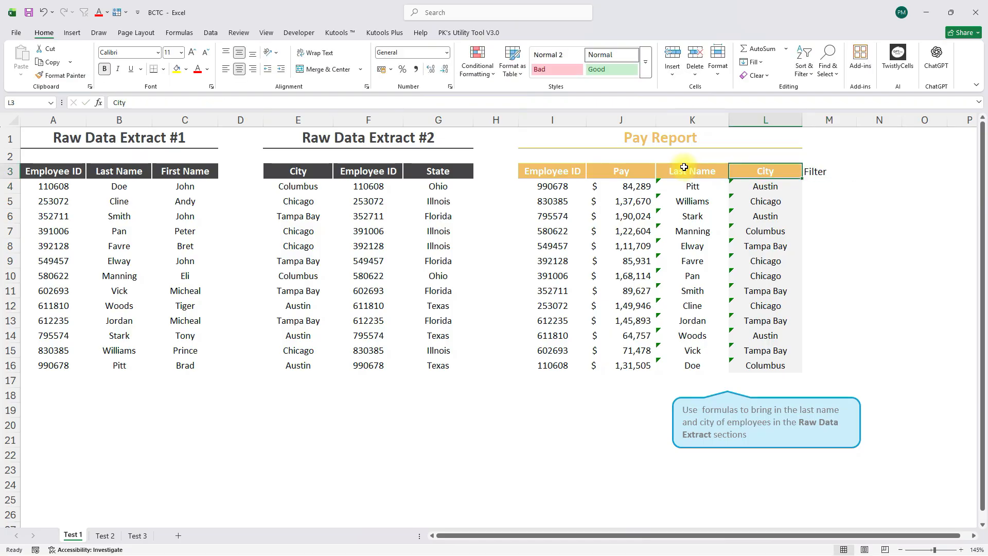
click(61, 75)
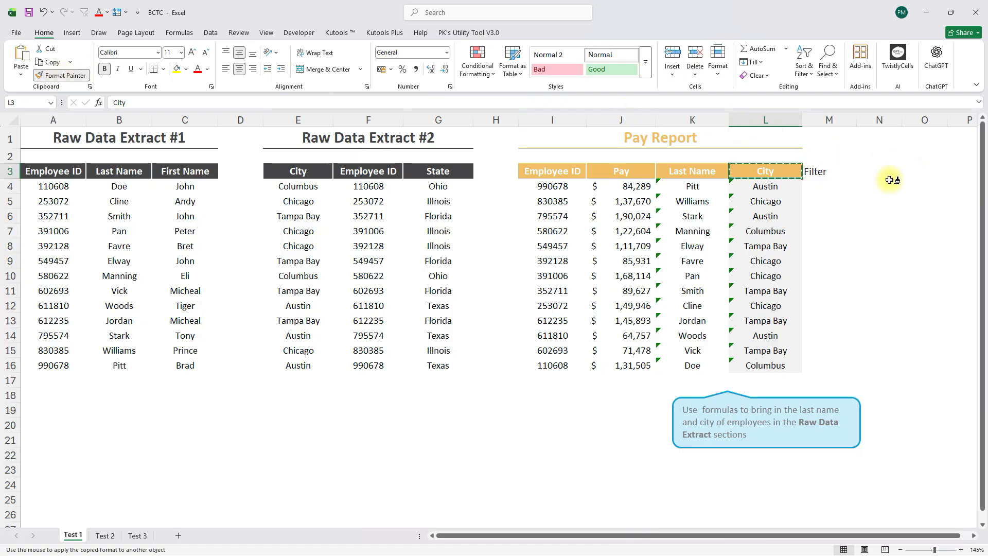
click(827, 172)
Step: Enter =FILTER($E$4:$E$16,$F$4:$F$16=I4) in M4 to return the employee's city from Raw Data Extract #2
key(Down)
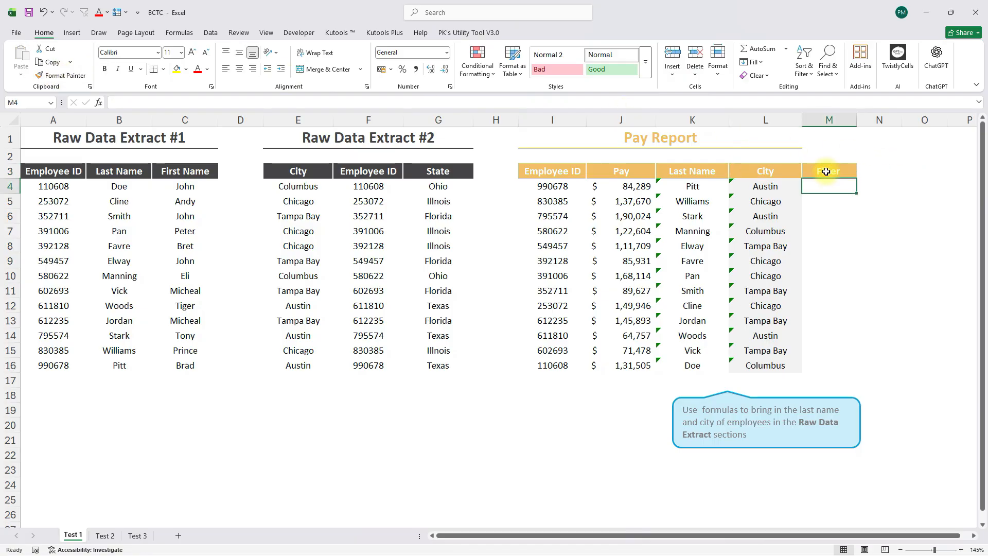
text(=FILTER()
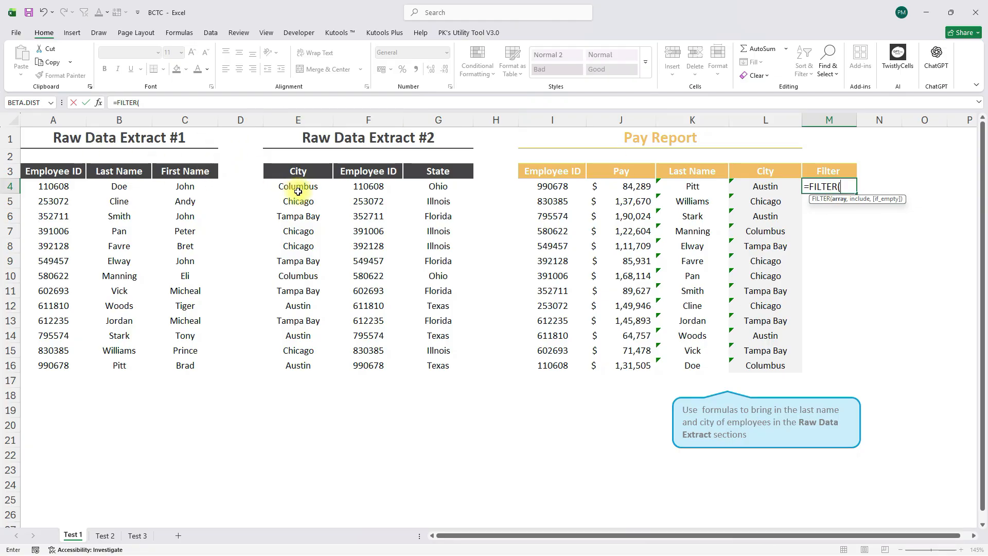
drag(296, 188, 302, 362)
key(F4)
text(,)
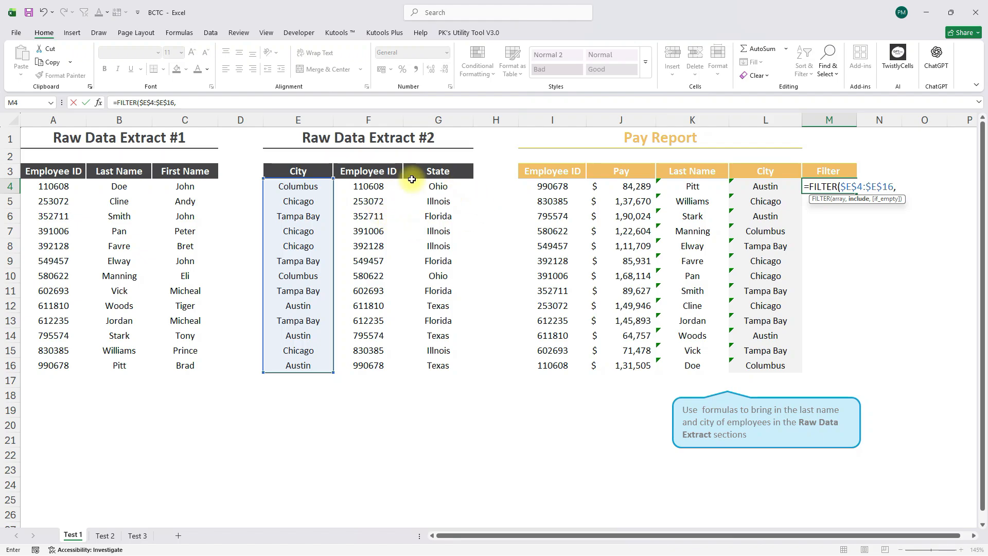
drag(374, 185, 365, 366)
key(F4)
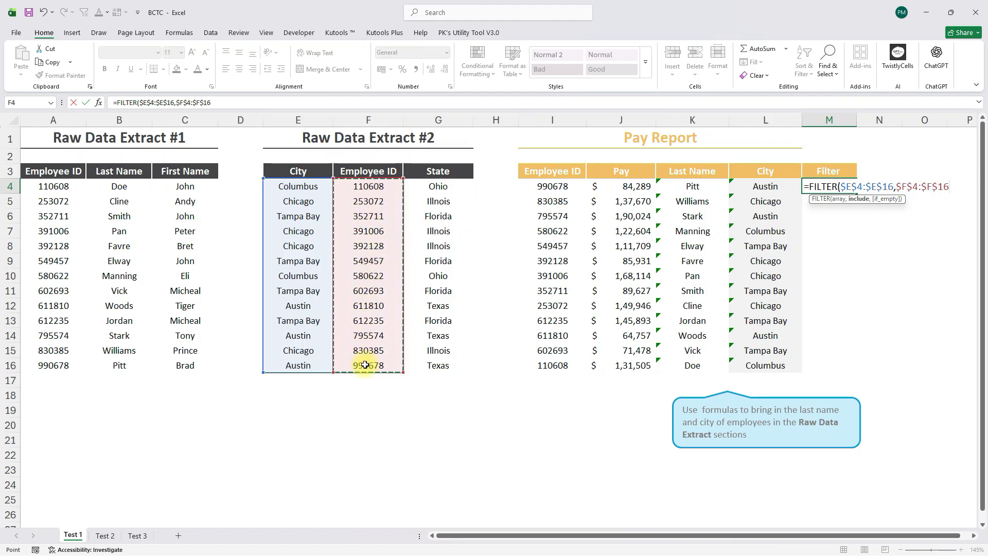
text(=)
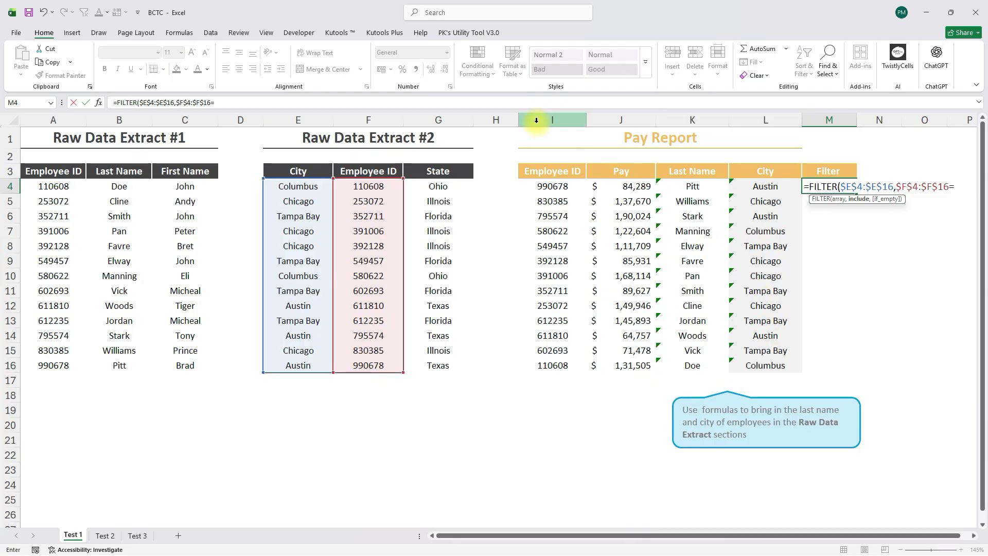
drag(552, 186, 567, 261)
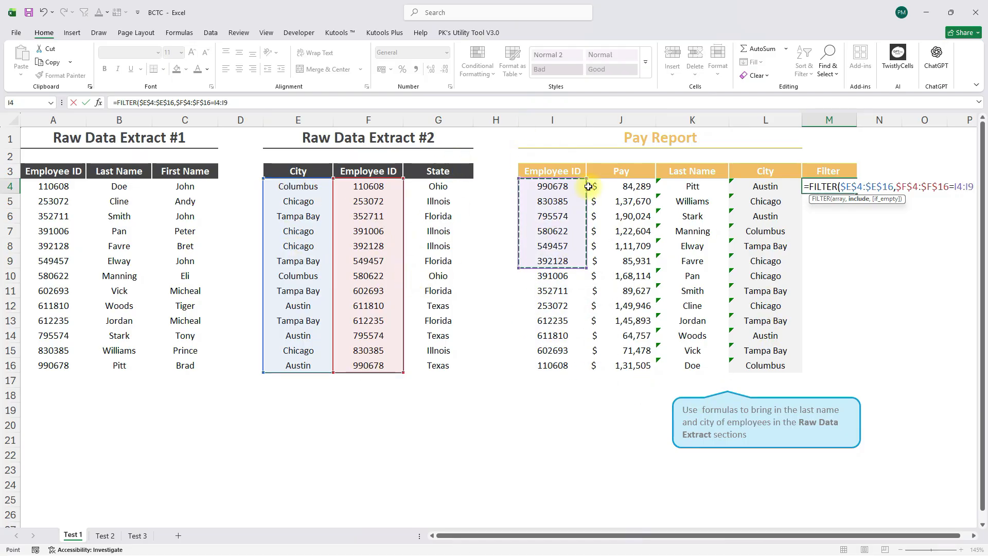
click(553, 187)
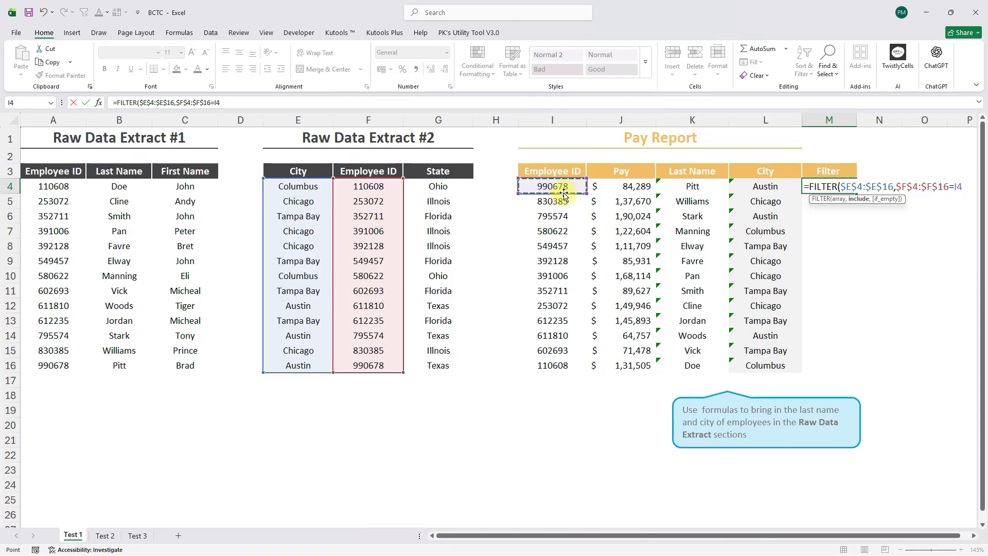
key(shift+Tab)
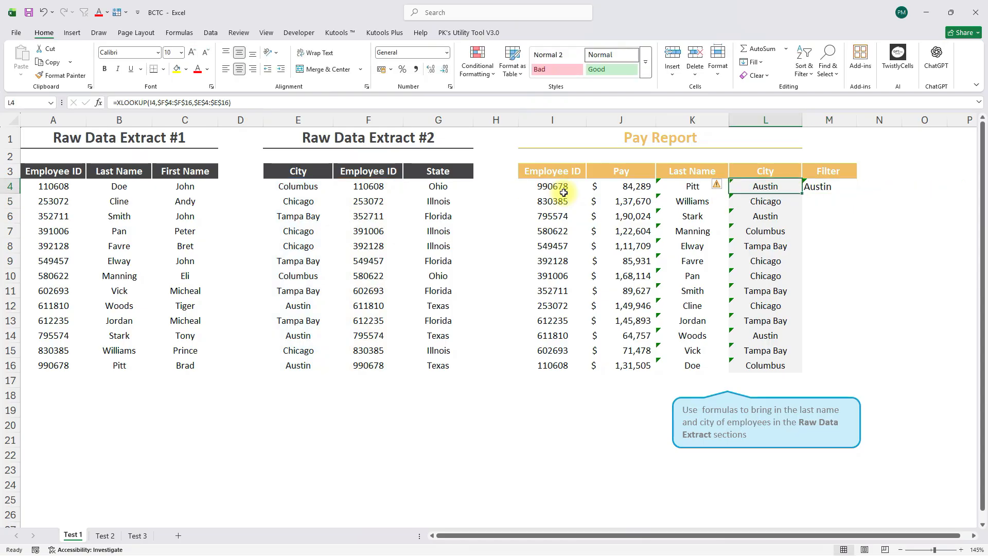
Step: Fill the FILTER formula from M4 down through M16 and return to cell A1
key(Right)
key(Left)
key(ctrl+Down)
key(Right)
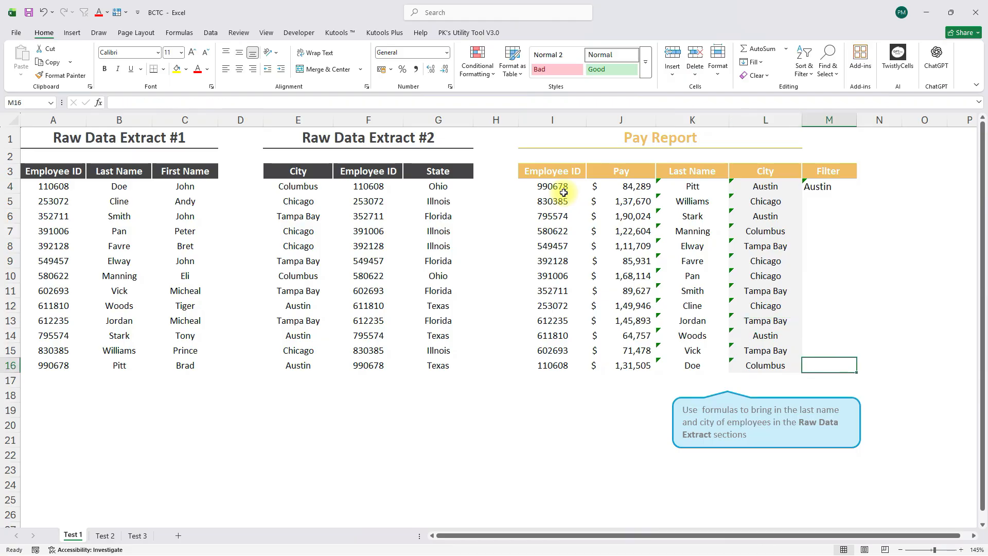
key(ctrl+shift+Up)
key(ctrl+d)
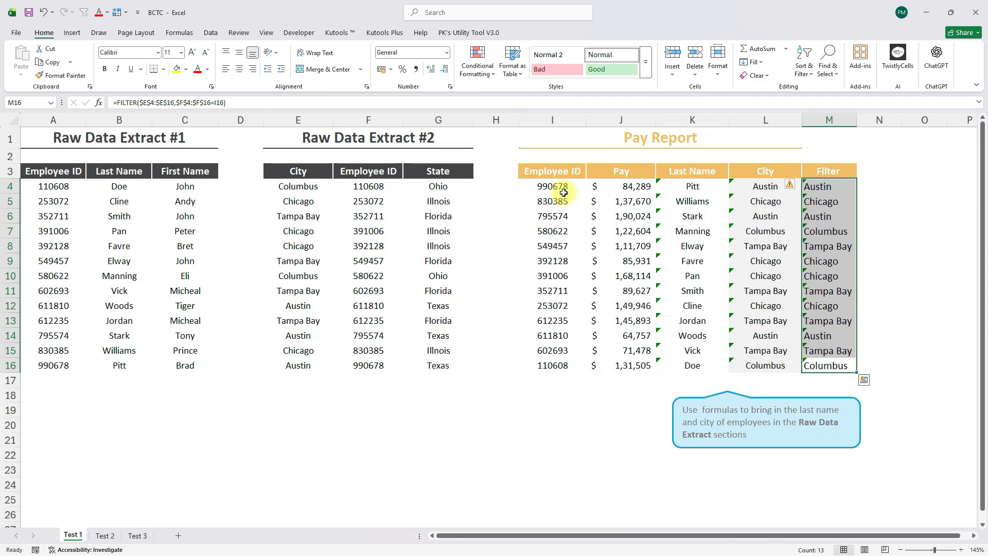
click(298, 113)
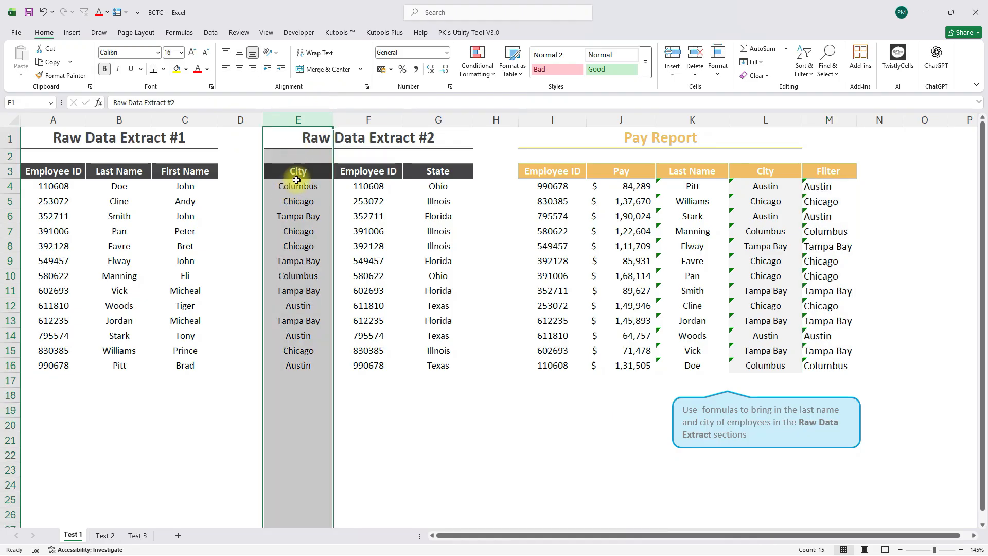
key(ctrl+Home)
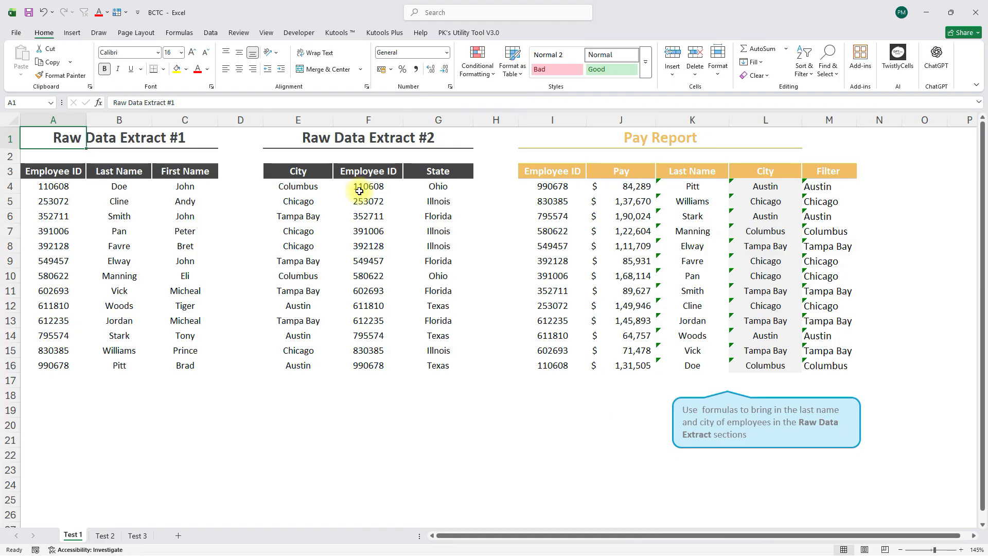
Step: Open the Test 2 sheet and read the five questions listed beside the employee table
click(105, 536)
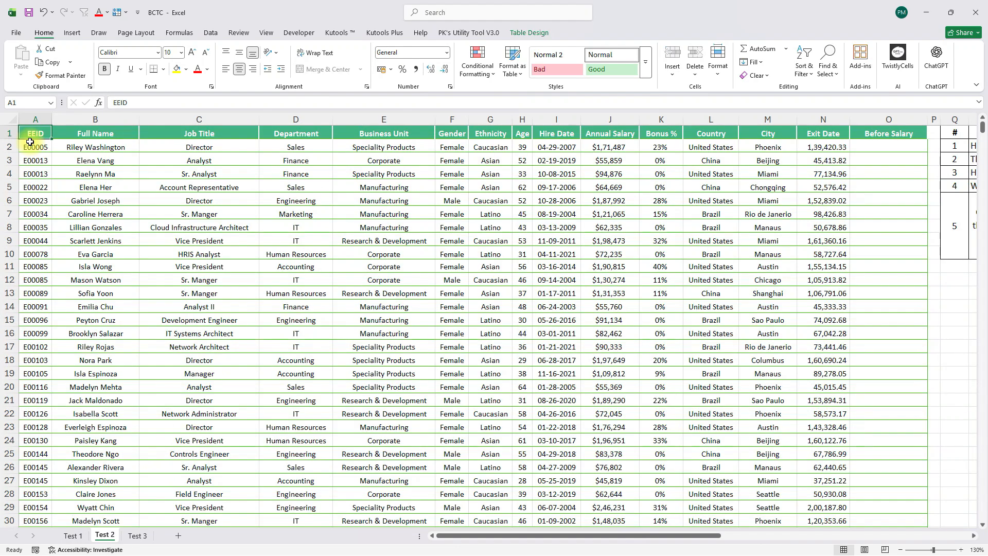
scroll(714, 237, right, 3)
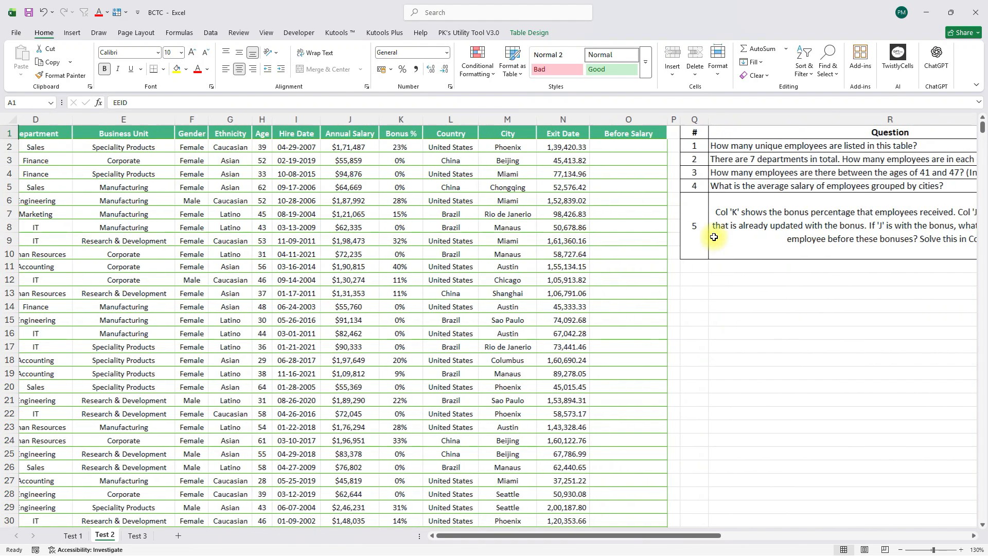
scroll(714, 237, right, 6)
drag(356, 146, 550, 220)
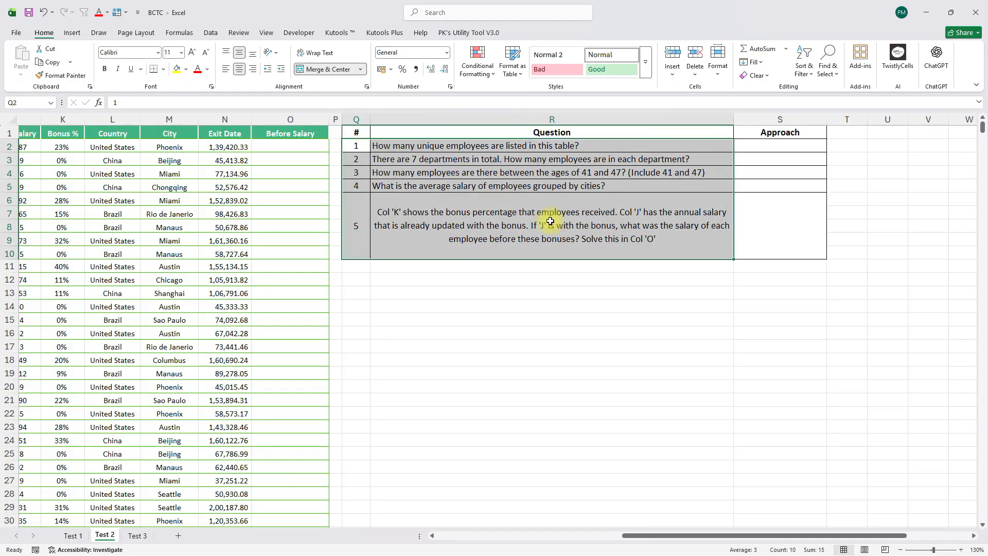
key(Up)
key(Down)
key(Up)
key(Right)
key(Down)
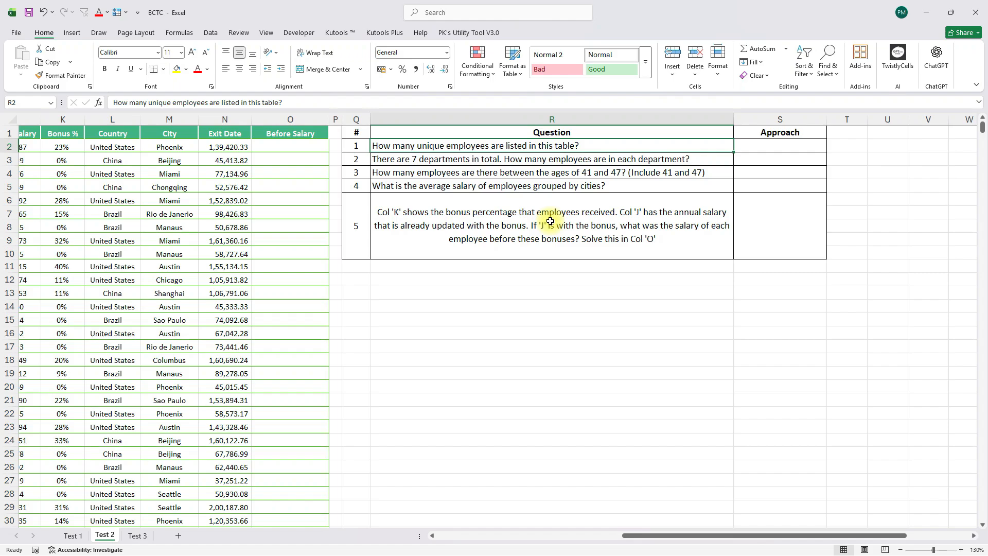
Step: Examine the full extent of the employee table and of its EEID column
scroll(230, 236, left, 10)
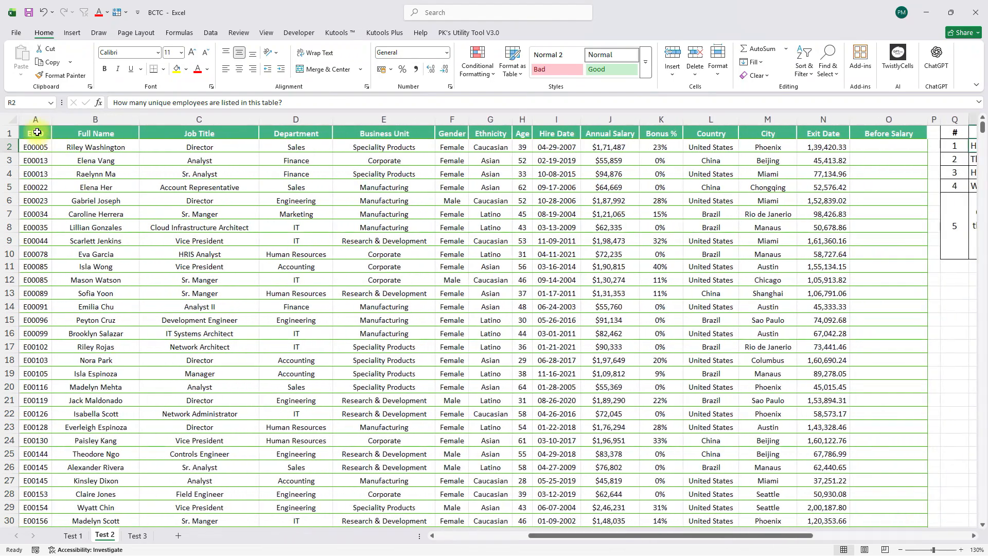
click(37, 132)
key(ctrl+shift+Right)
key(ctrl+shift+Down)
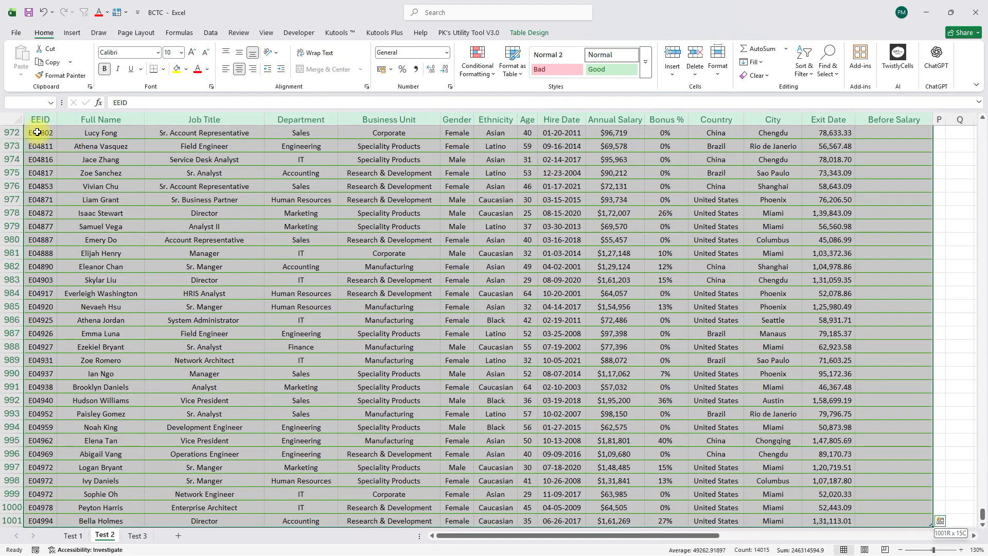
click(31, 211)
key(ctrl+Up)
key(ctrl+Up)
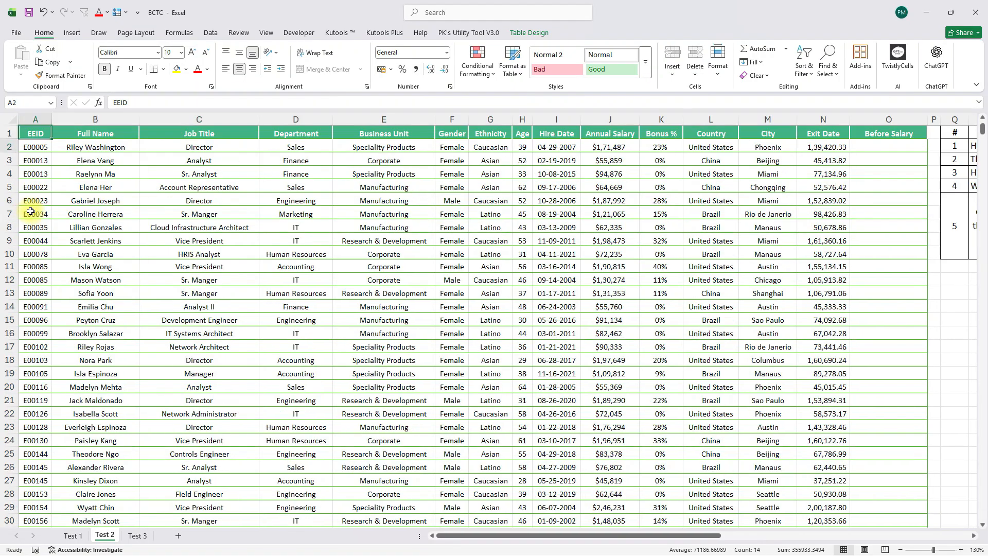
key(ctrl+shift+Down)
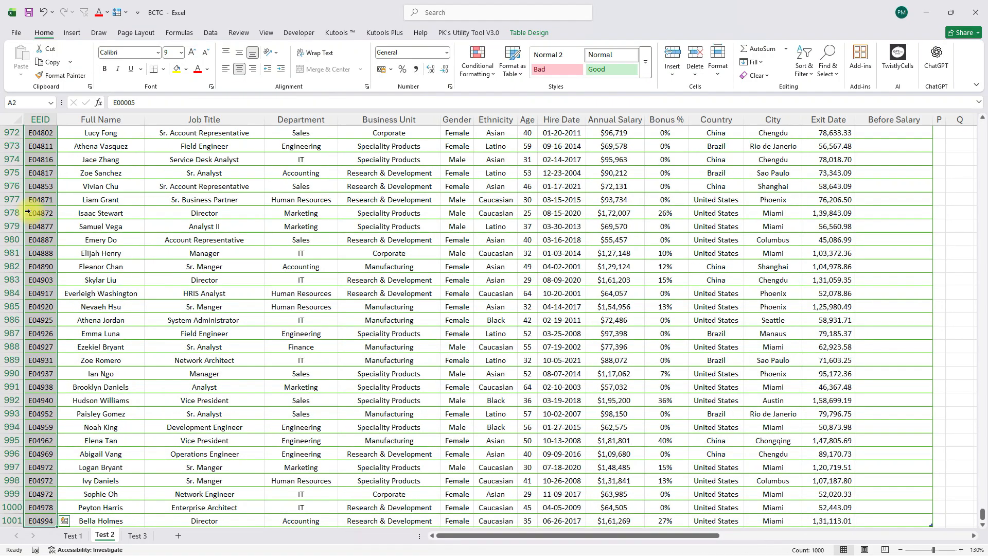
key(ctrl+Up)
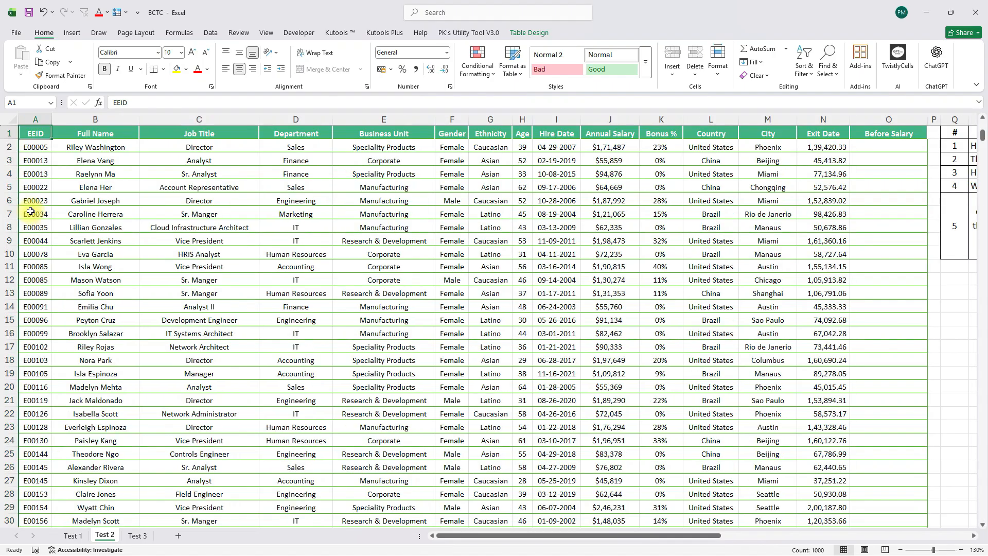
key(ctrl+Right)
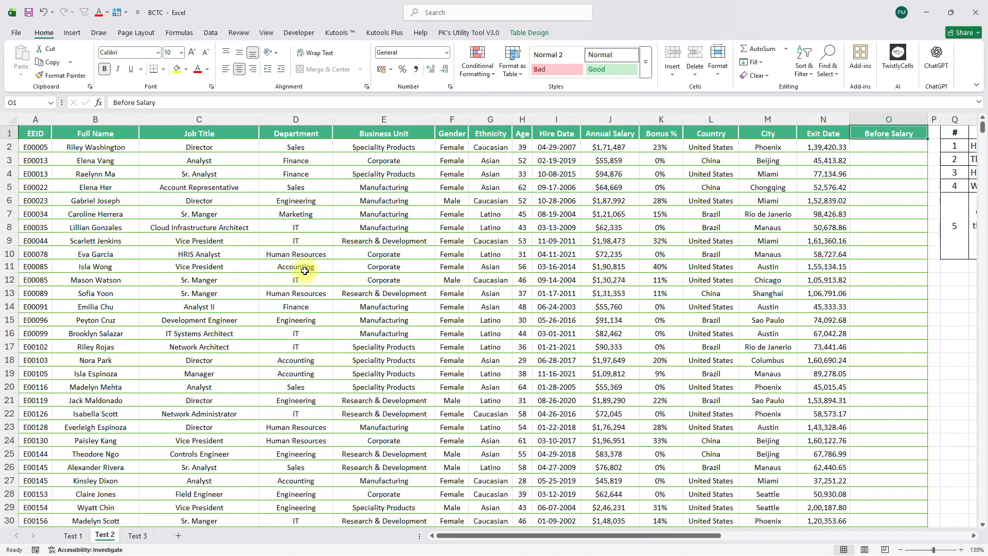
Step: Enter =UNIQUE(TBL_Employees[EEID]) in T2 to list the unique employee IDs for question 1
scroll(453, 412, right, 5)
click(762, 143)
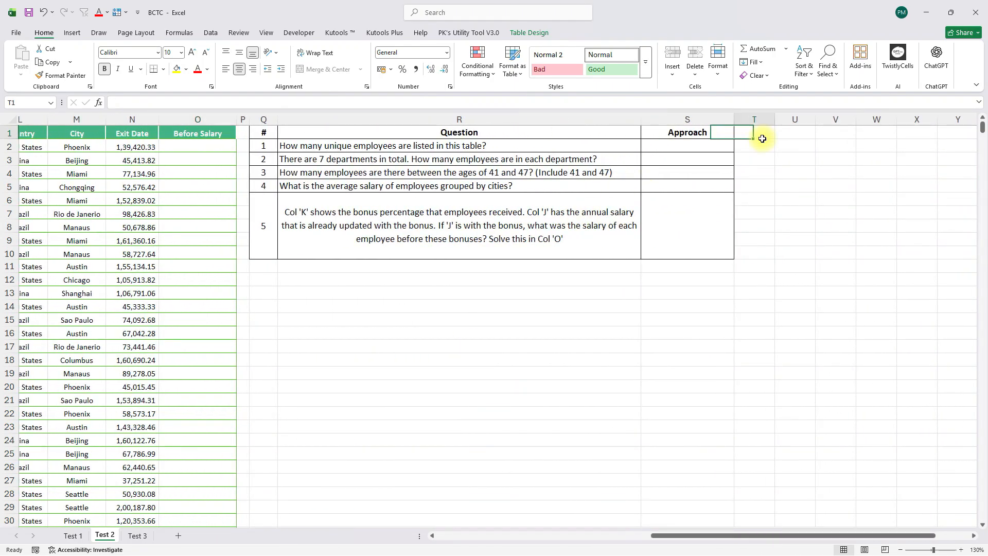
text(=uni)
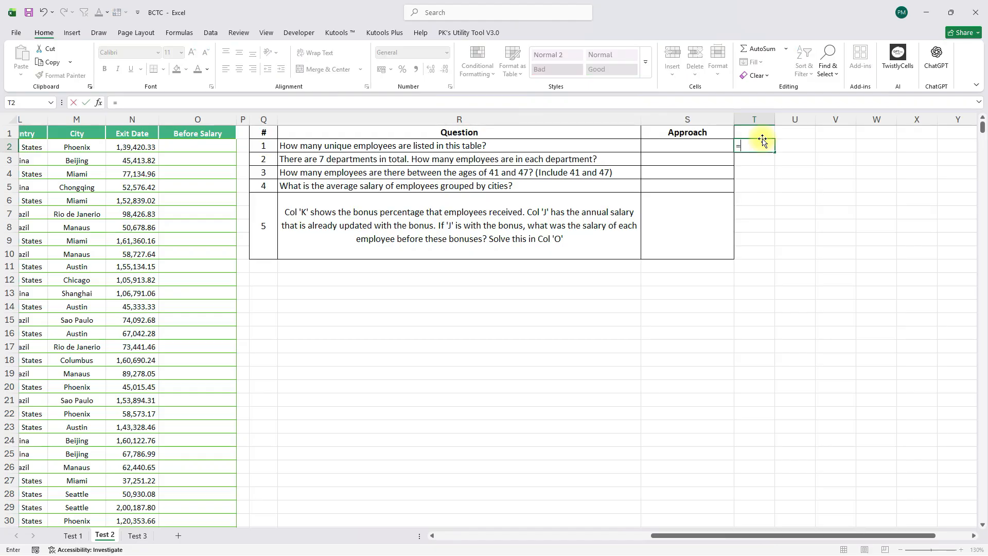
key(Down)
key(Down)
key(Tab)
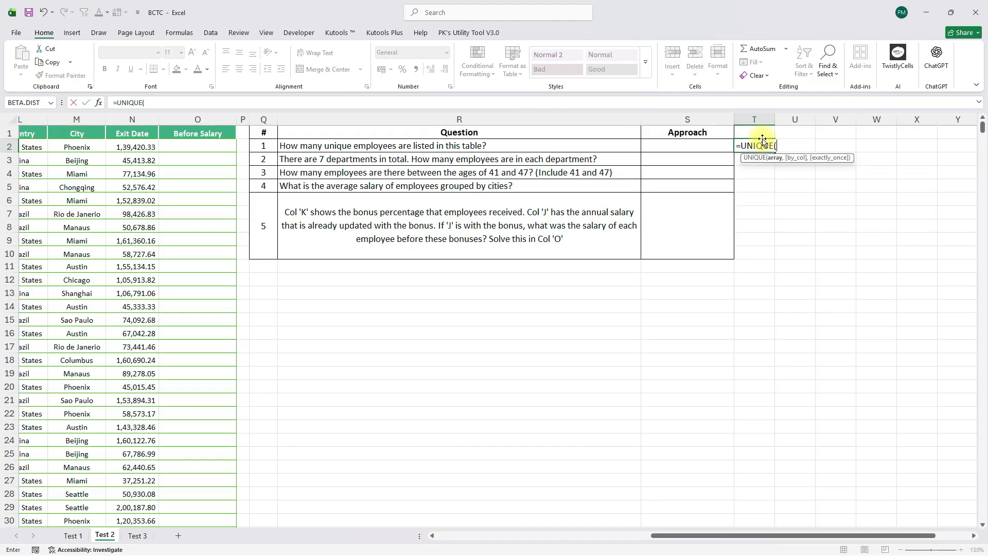
key(ctrl+Left)
key(ctrl+Left)
key(ctrl+Left)
key(ctrl+Left)
key(ctrl+shift+Down)
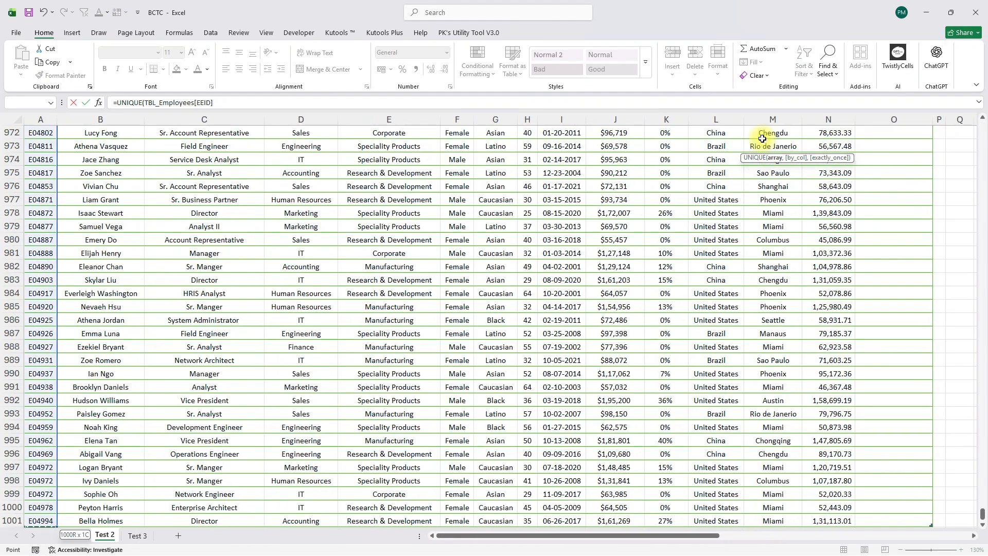
key(ctrl+Return)
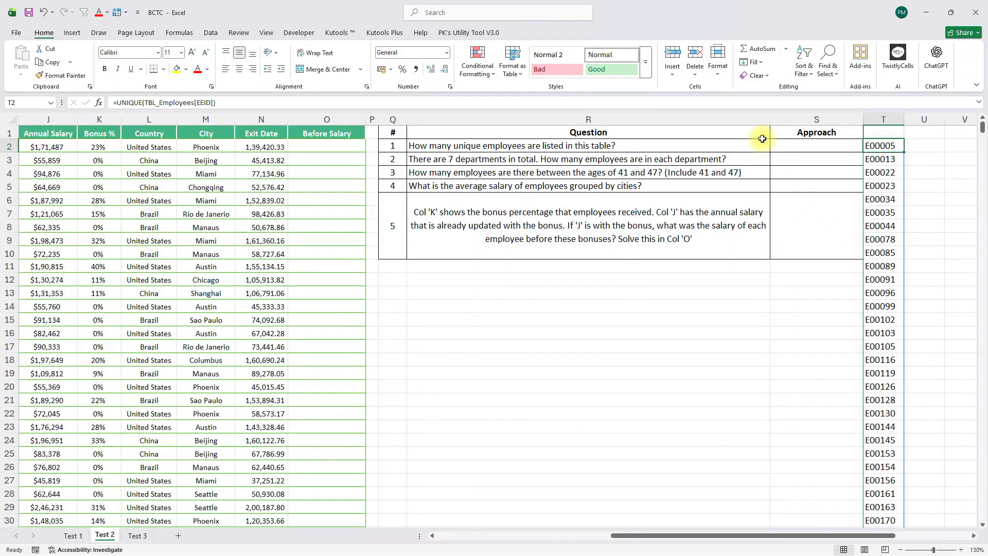
Step: Check the extent of the unique ID list and wrap the T2 formula as =COUNTA(UNIQUE(TBL_Employees[EEID]))
key(ctrl+Down)
key(ctrl+Up)
key(Down)
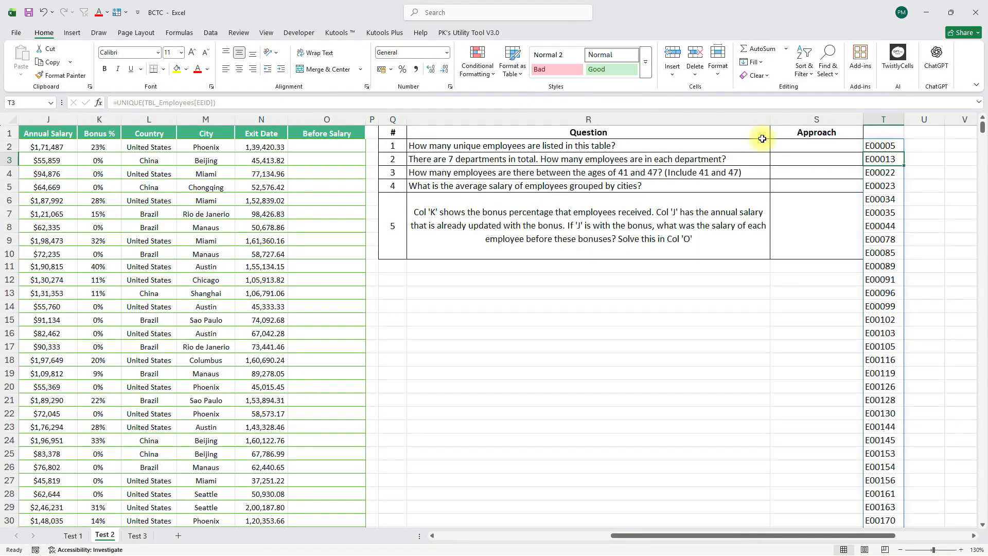
key(ctrl+Down)
key(ctrl+Up)
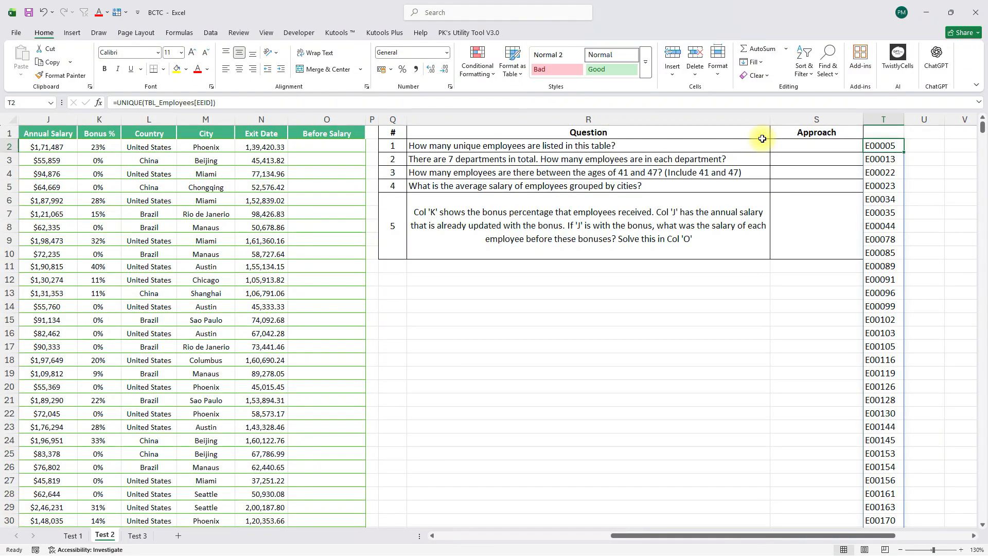
click(117, 103)
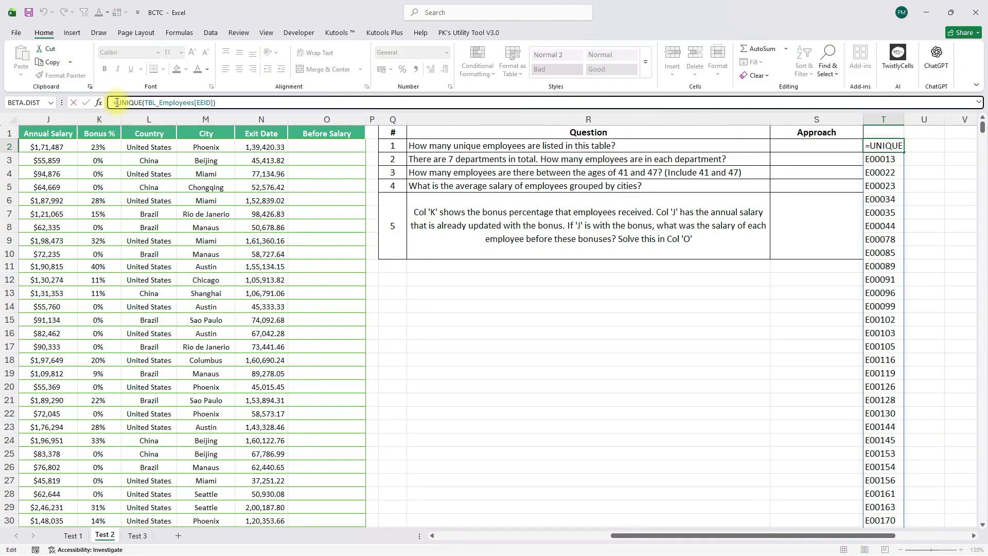
text(COUNTA()
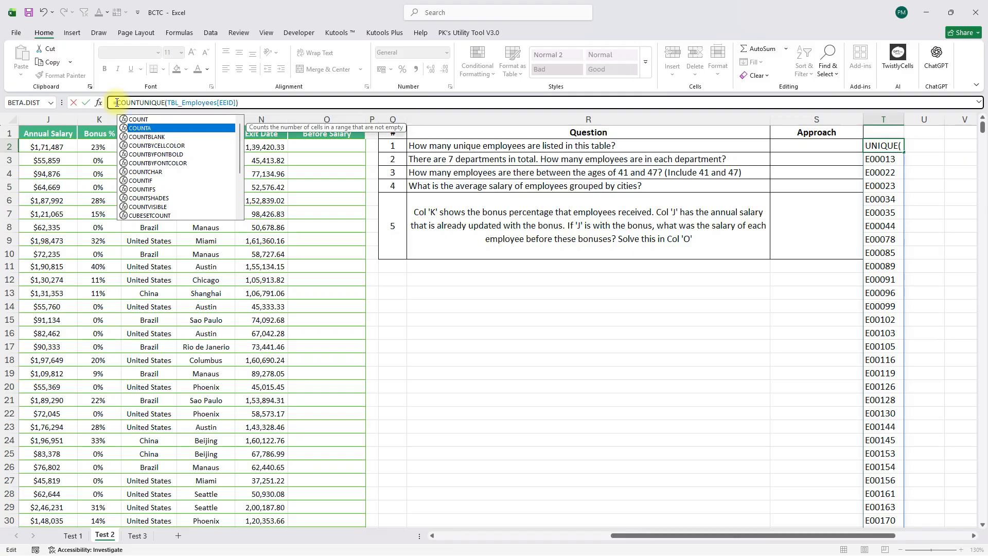
key(End)
text())
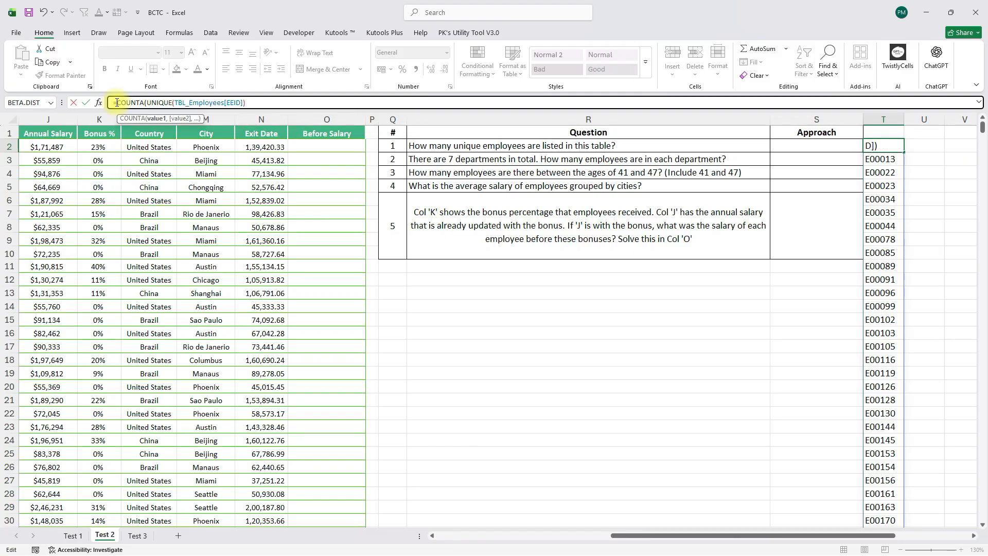
key(ctrl+Return)
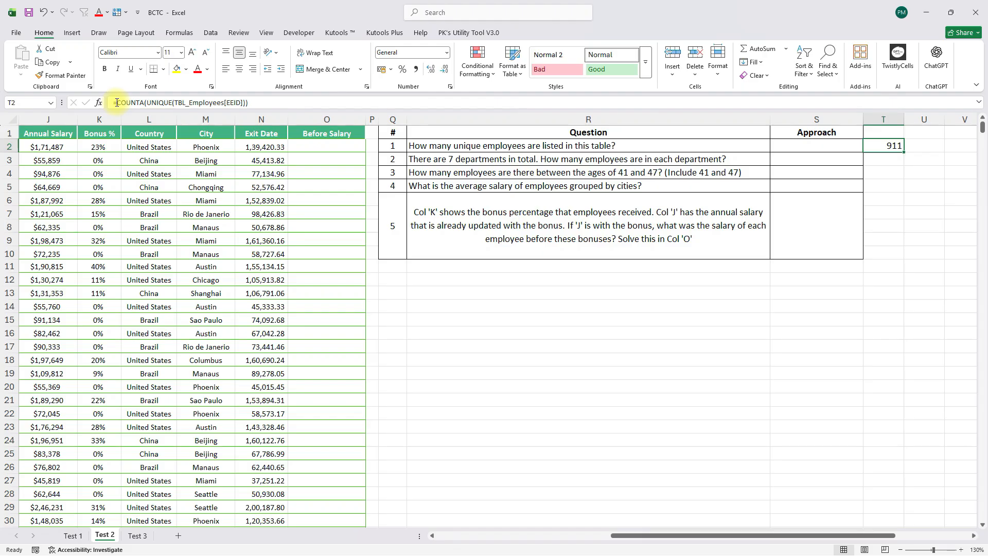
Step: Enter COUNTA + UNIQUE as the Approach for question 1 in S2
key(Left)
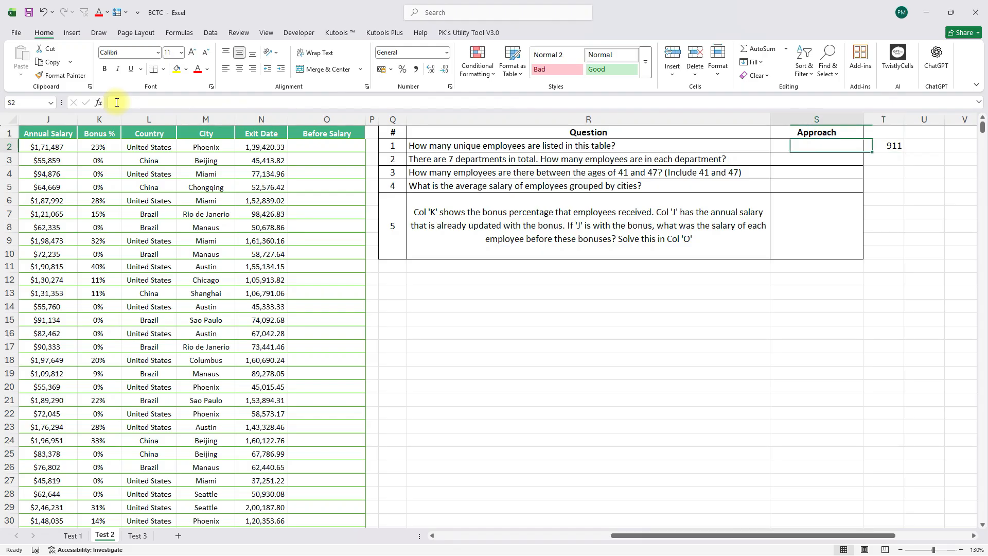
text(COUNTA =)
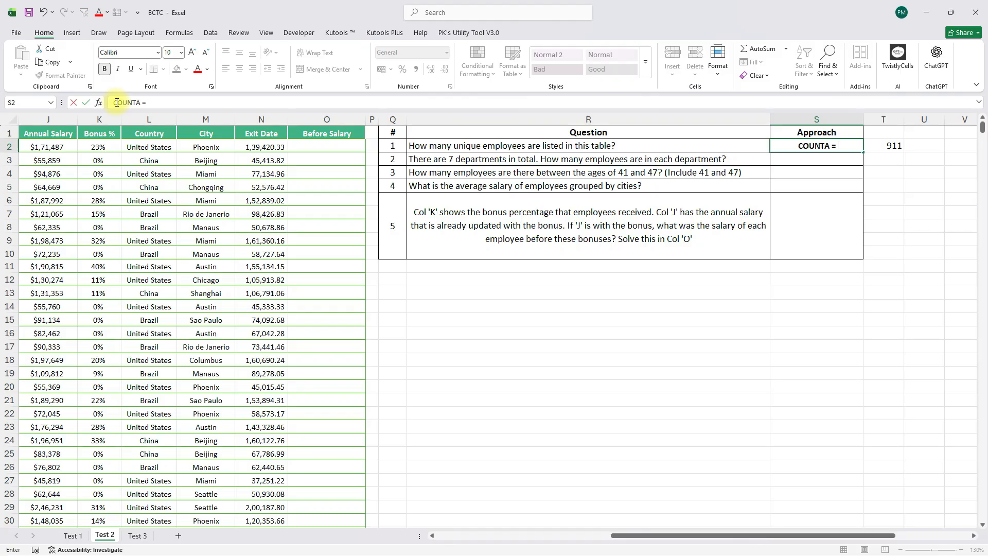
text( UNIQUE)
key(Return)
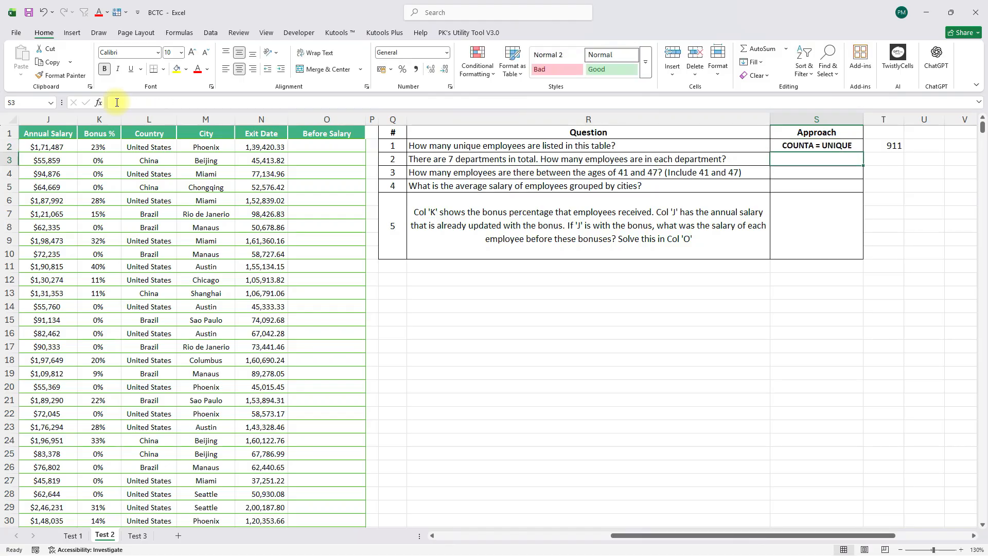
key(Up)
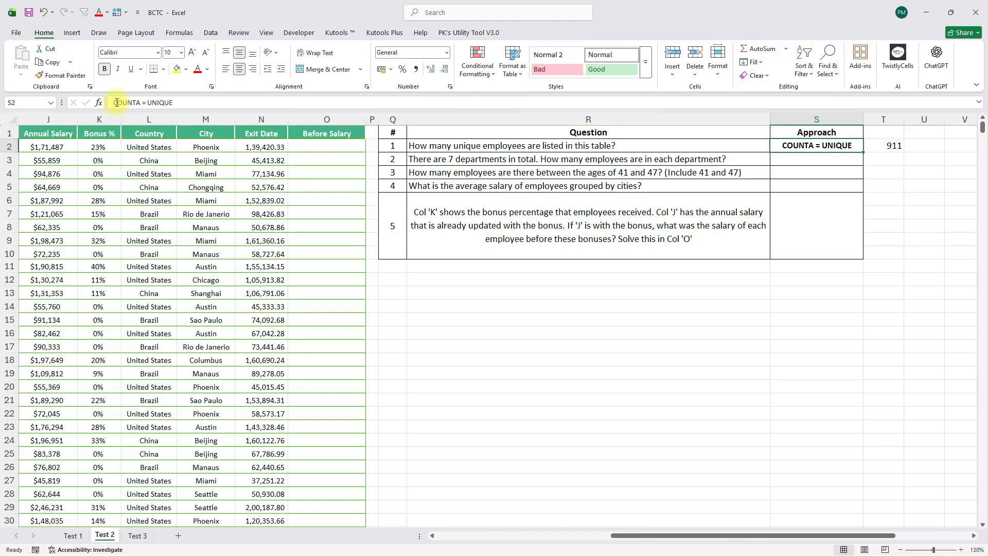
click(146, 103)
key(BackSpace)
text(+)
key(Return)
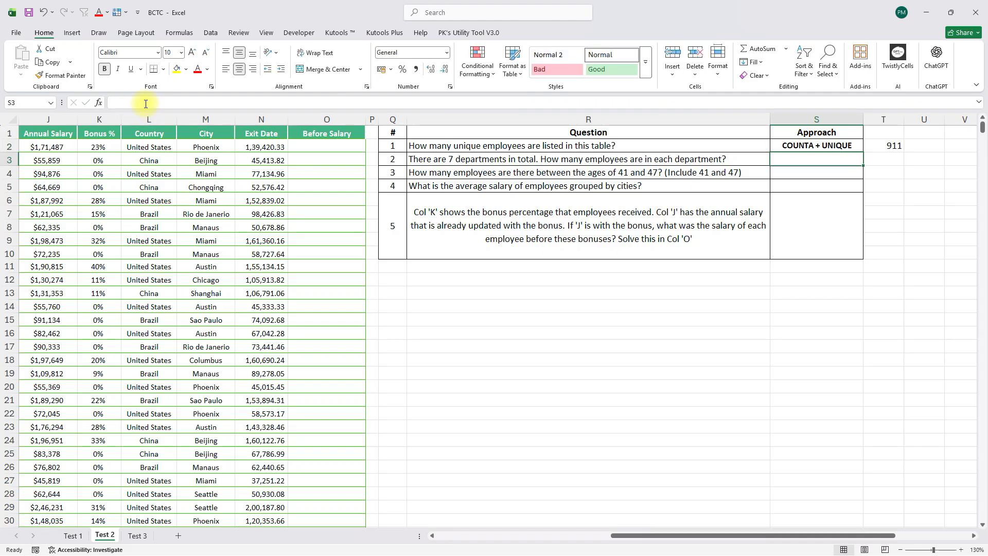
Step: Check the table's Department column and enter the question number 2 in U3
scroll(526, 163, left, 3)
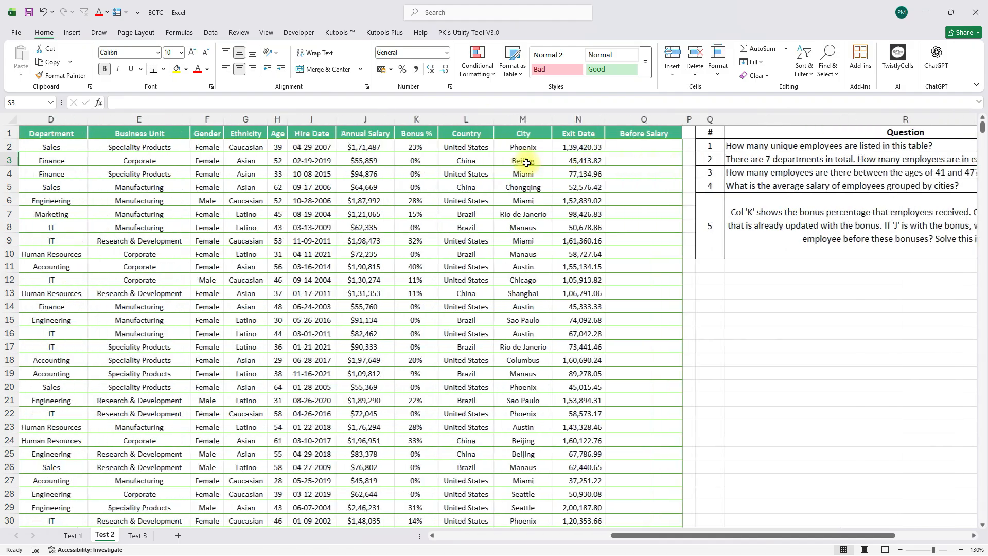
scroll(526, 163, left, 3)
click(295, 120)
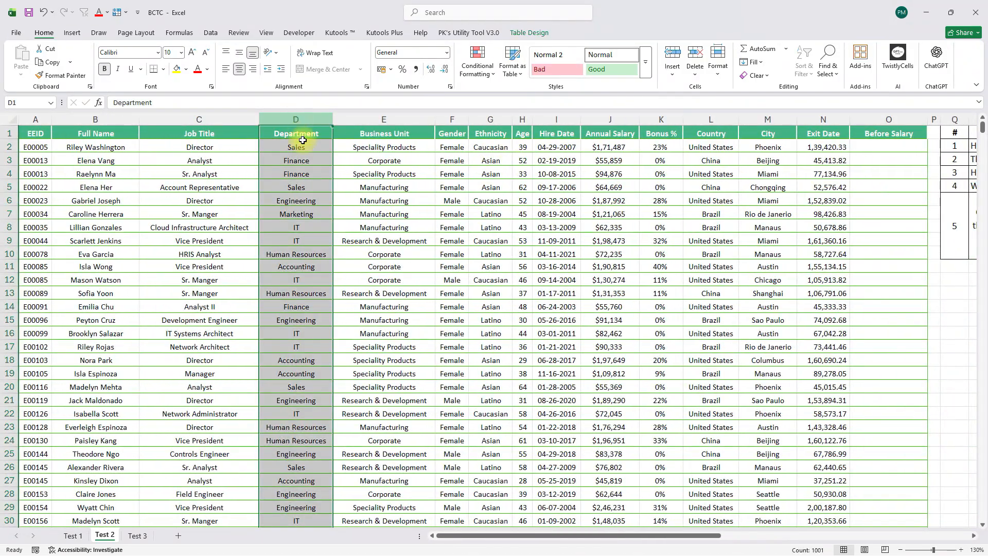
scroll(478, 241, right, 3)
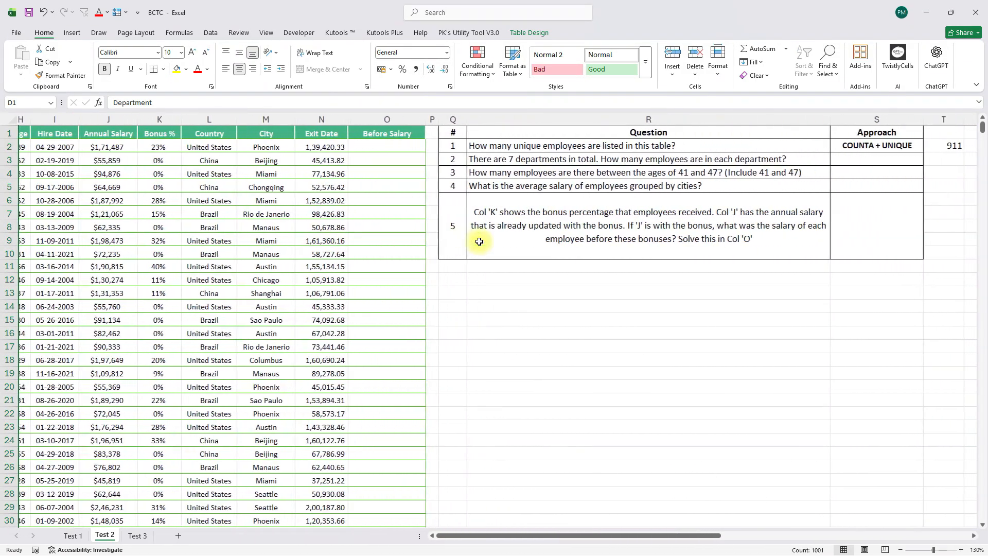
scroll(479, 242, right, 3)
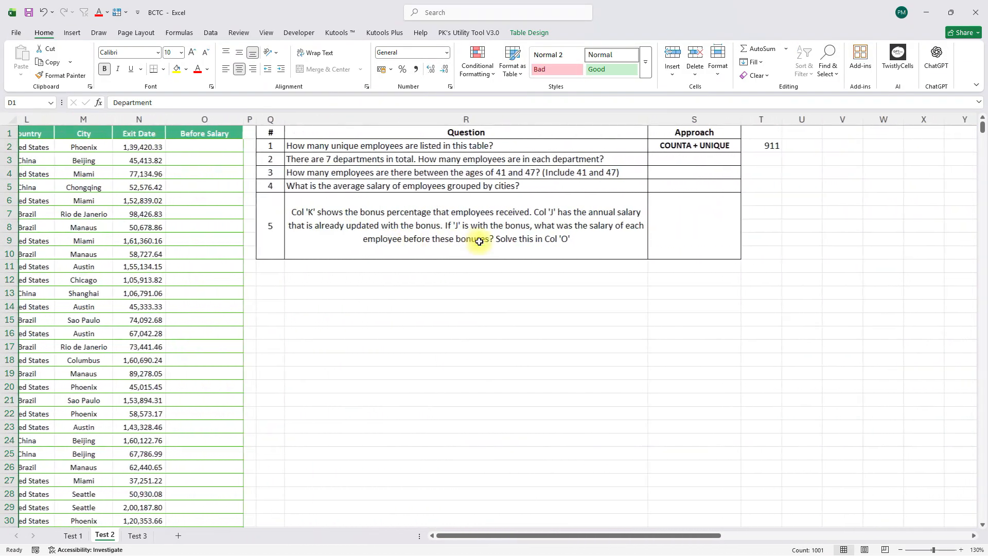
click(808, 160)
text(2)
key(Return)
key(Up)
Step: Enter =UNIQUE(TBL_Employees[Department]) in V3 to list the distinct departments for question 2
key(Right)
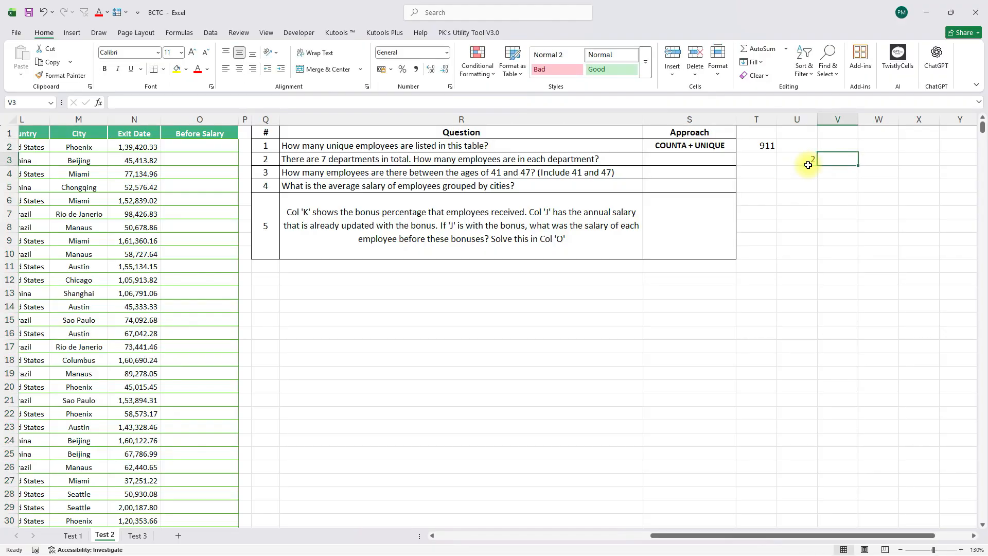
text(=uni)
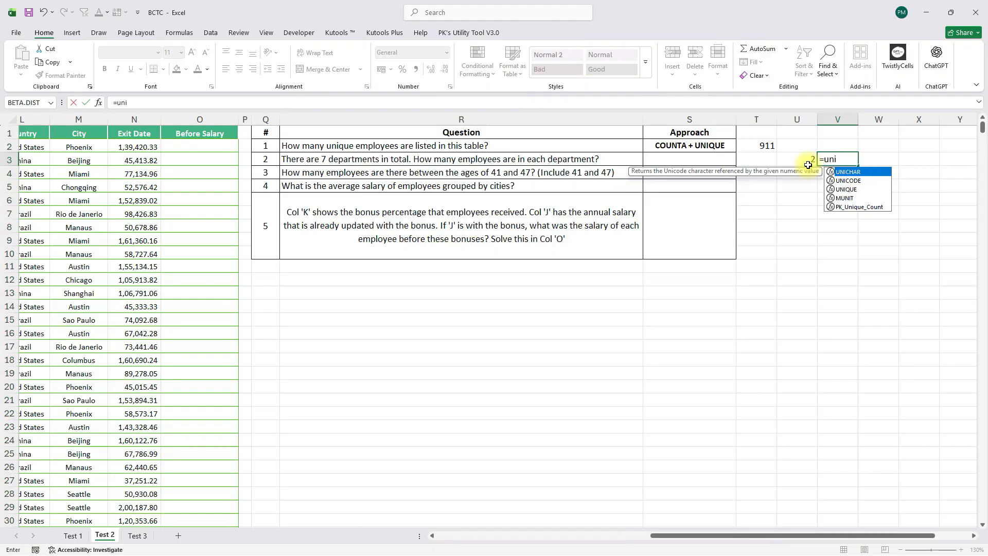
key(Tab)
key(Left)
key(Left)
key(Left)
key(Left)
key(Left)
key(Left)
key(Left)
key(Left)
key(Left)
key(Left)
key(Left)
key(Left)
key(Left)
key(Left)
key(Left)
key(Left)
key(Left)
key(Left)
key(Left)
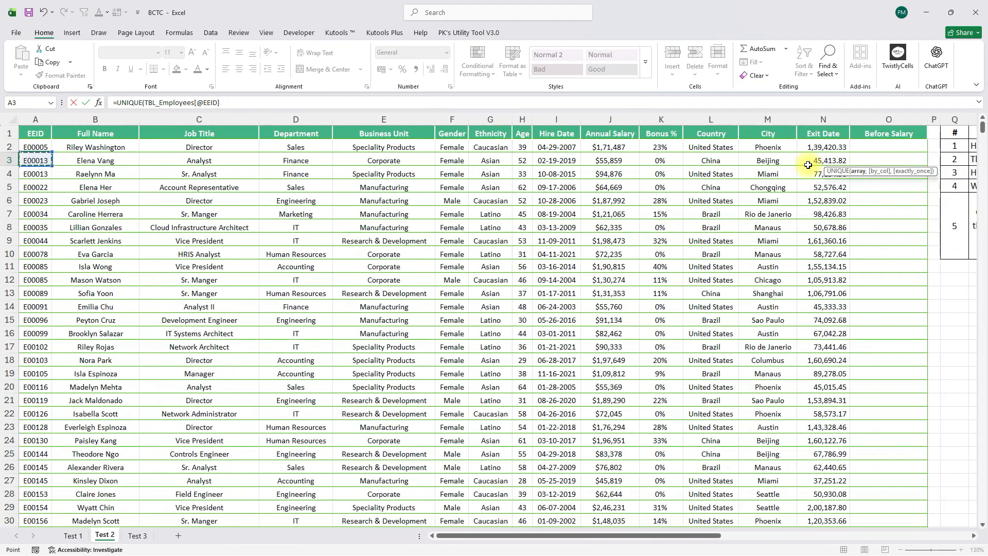
key(Up)
key(Right)
key(Down)
key(Up)
key(ctrl+shift+Down)
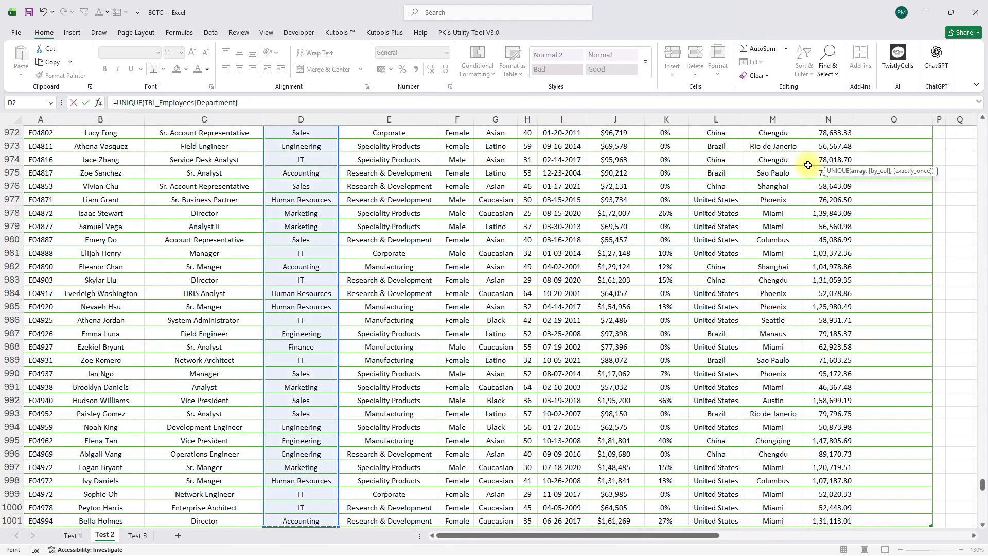
key(Return)
key(Up)
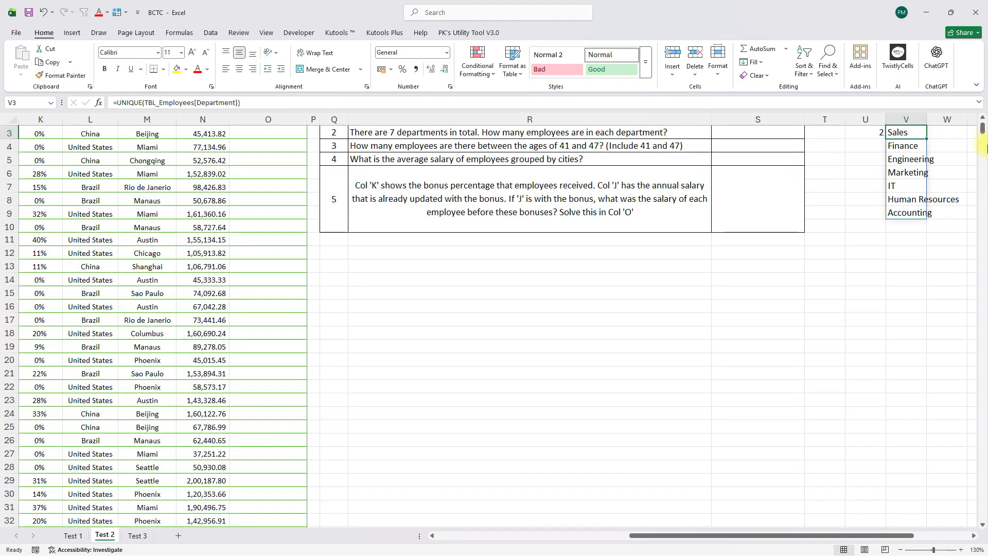
Step: Autofit column V to the width of the department names
scroll(985, 149, right, 9)
scroll(985, 149, left, 10)
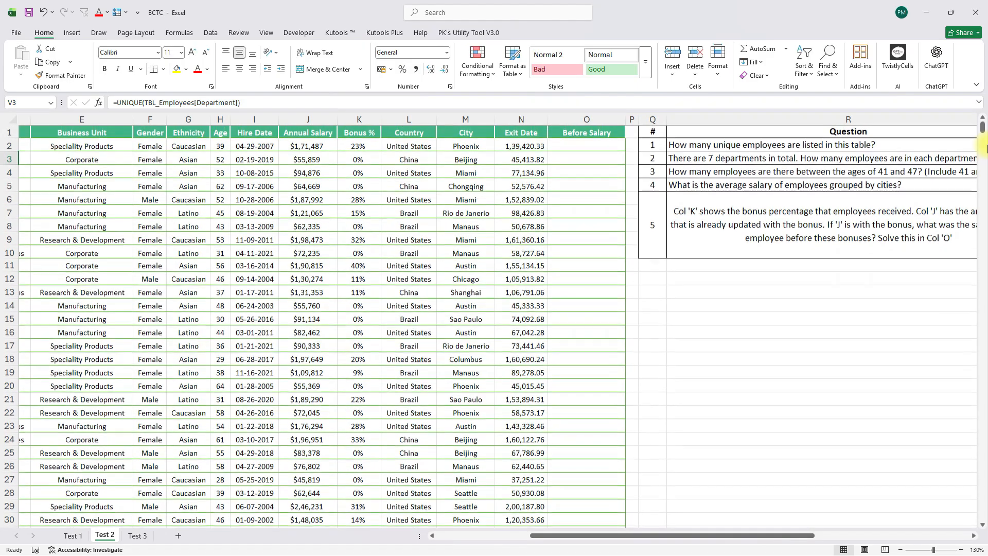
scroll(985, 213, right, 4)
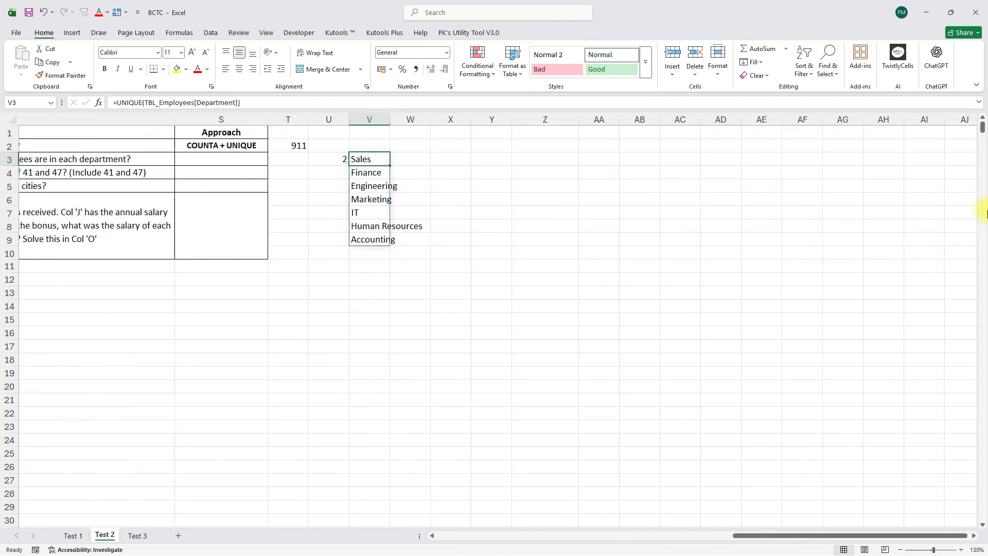
double_click(390, 119)
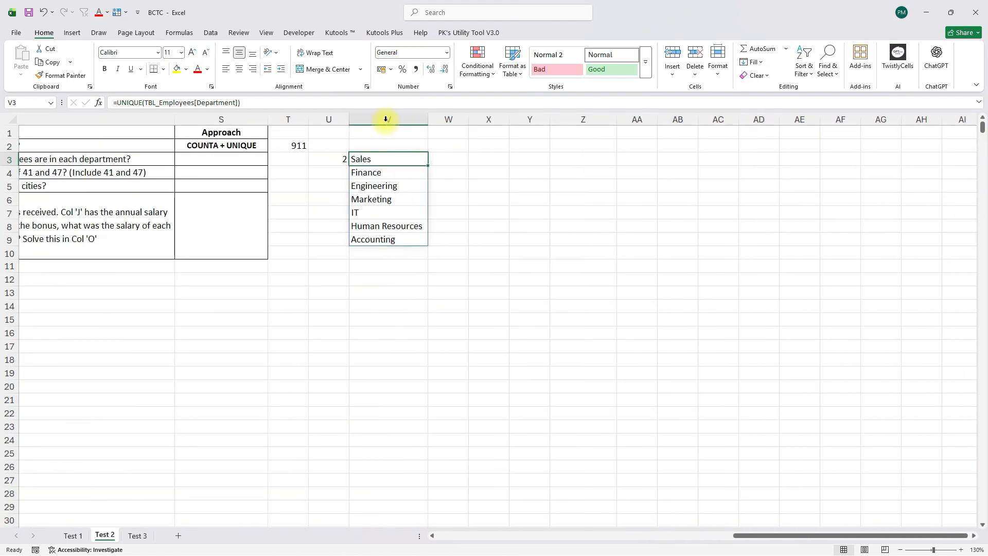
Step: Begin a COUNTIF formula in W3 beside the first department, with TBL_Employees[Department] as its range
key(Down)
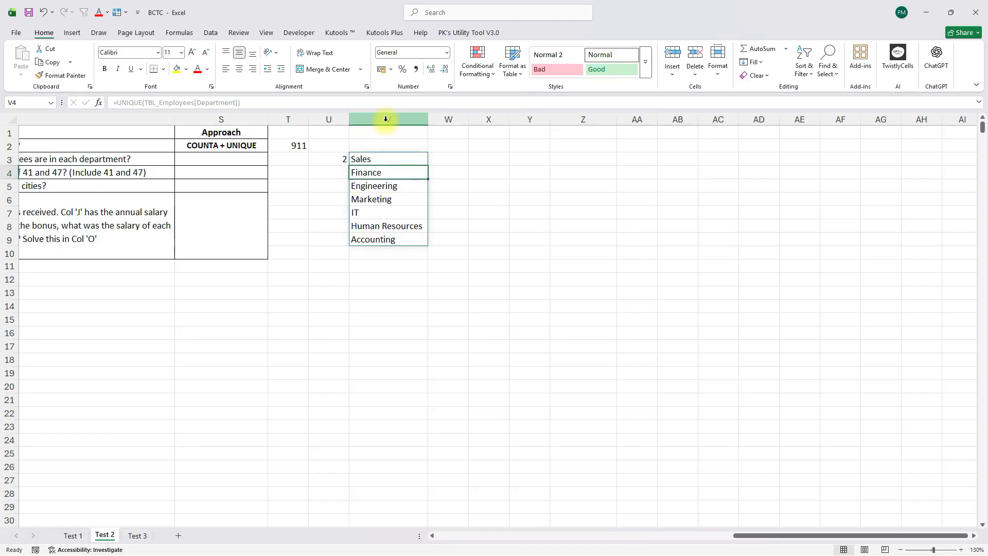
scroll(335, 282, left, 2)
scroll(334, 282, left, 1)
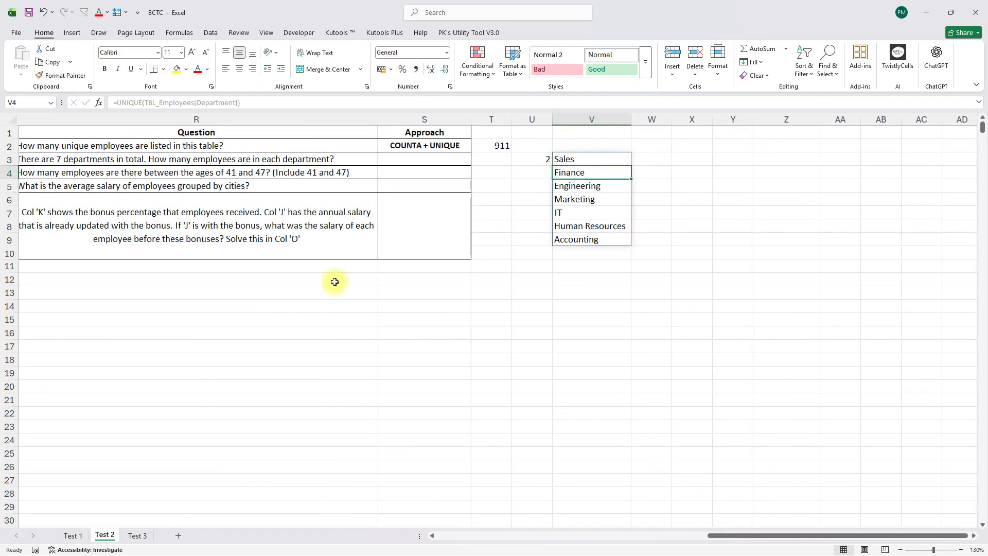
key(Up)
key(Right)
text(=coun)
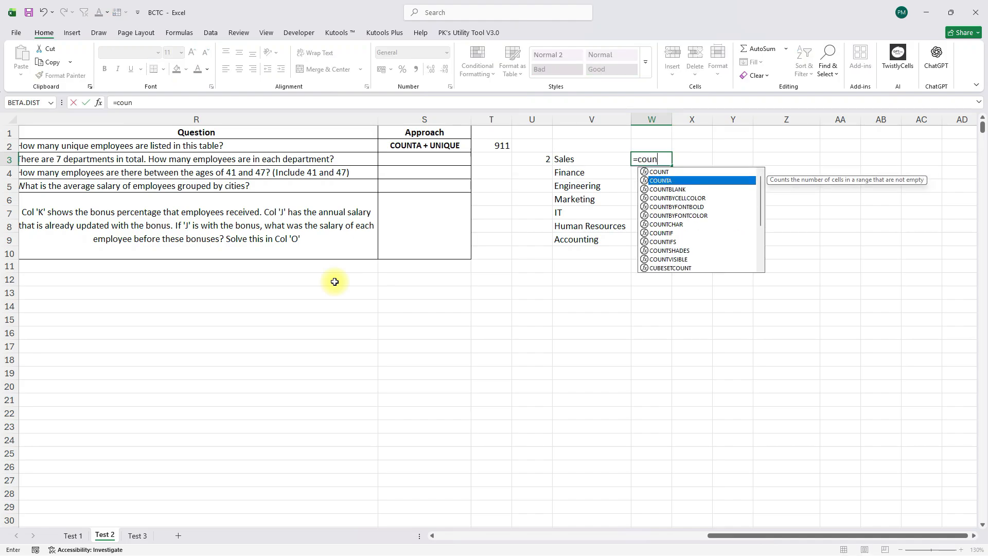
key(Escape)
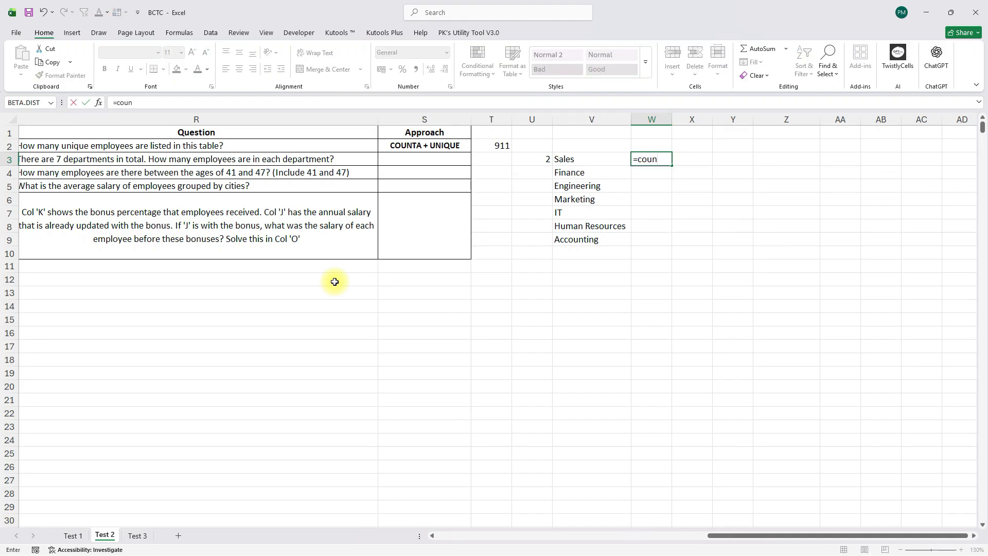
key(BackSpace)
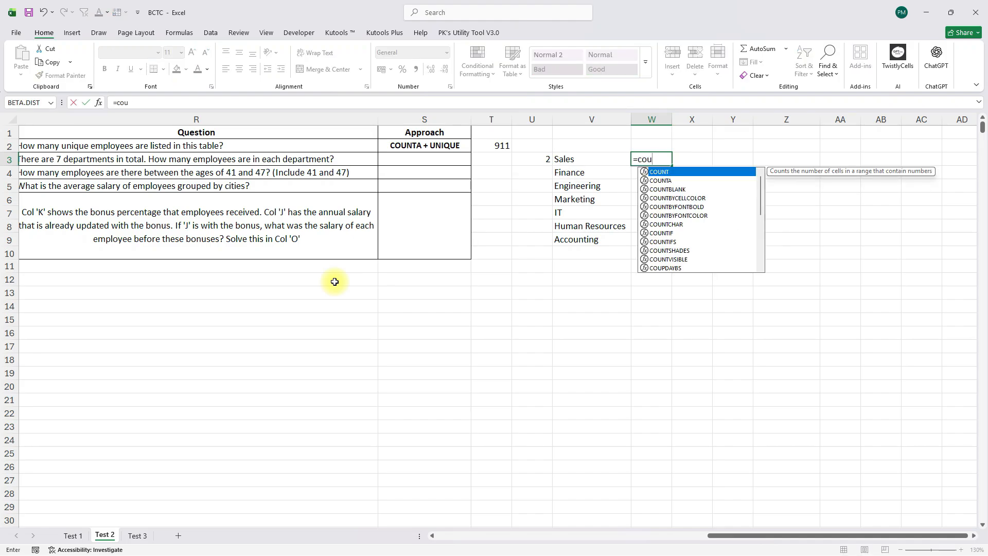
key(Down)
key(Down)
key(Down)
key(Down)
key(Down)
key(Down)
key(Down)
key(Tab)
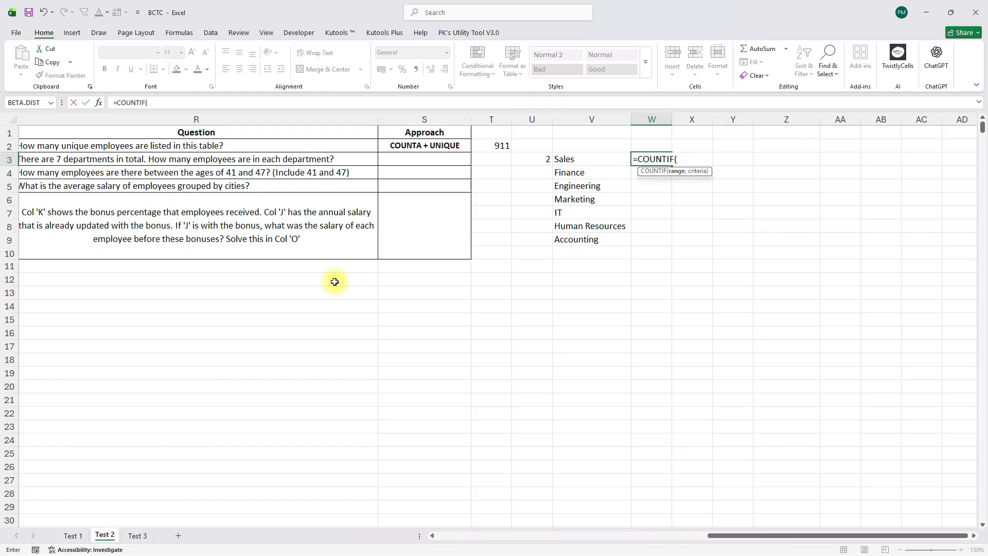
scroll(403, 261, left, 10)
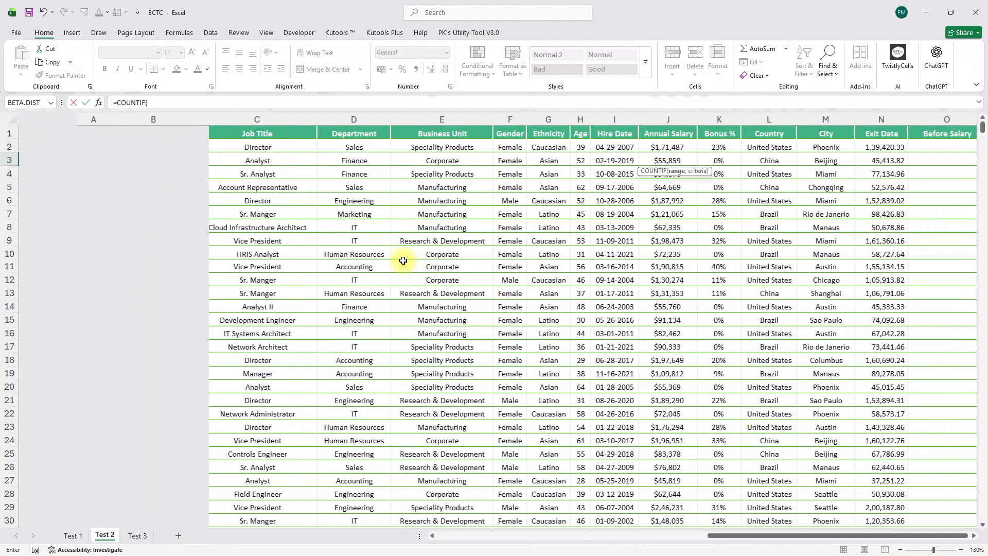
scroll(403, 260, left, 3)
click(277, 146)
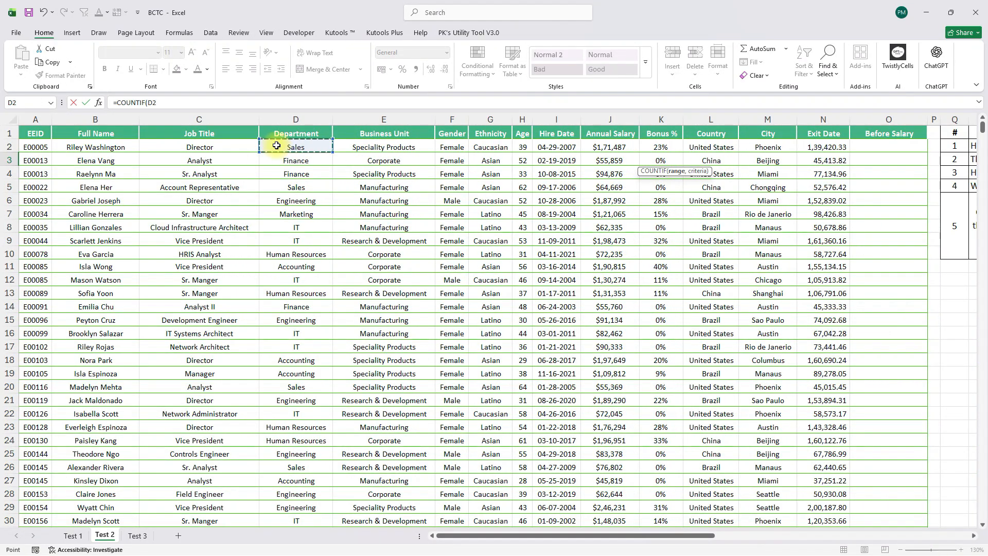
key(ctrl+shift+Down)
text(,)
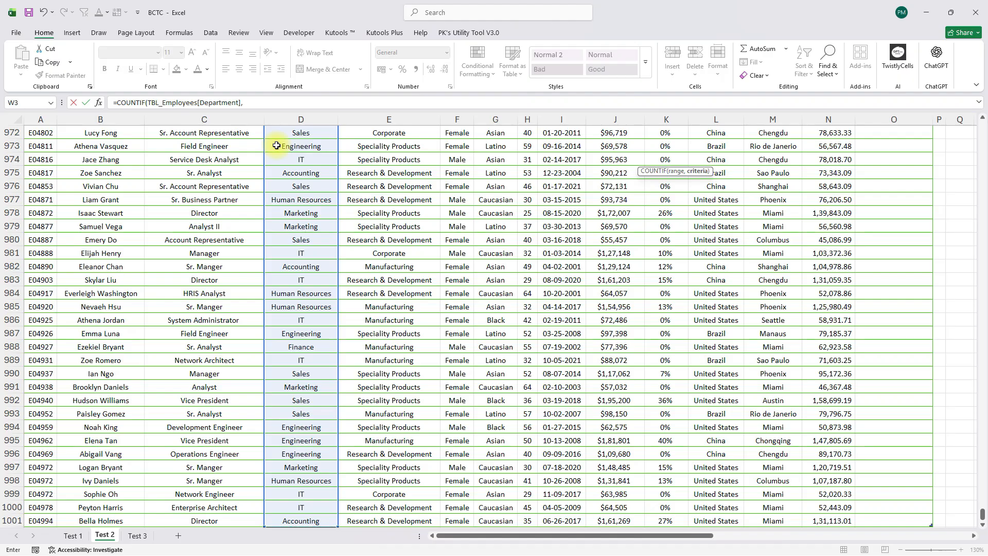
Step: Complete the COUNTIF formula in W3 with V3, the first department, as its criterion
click(956, 280)
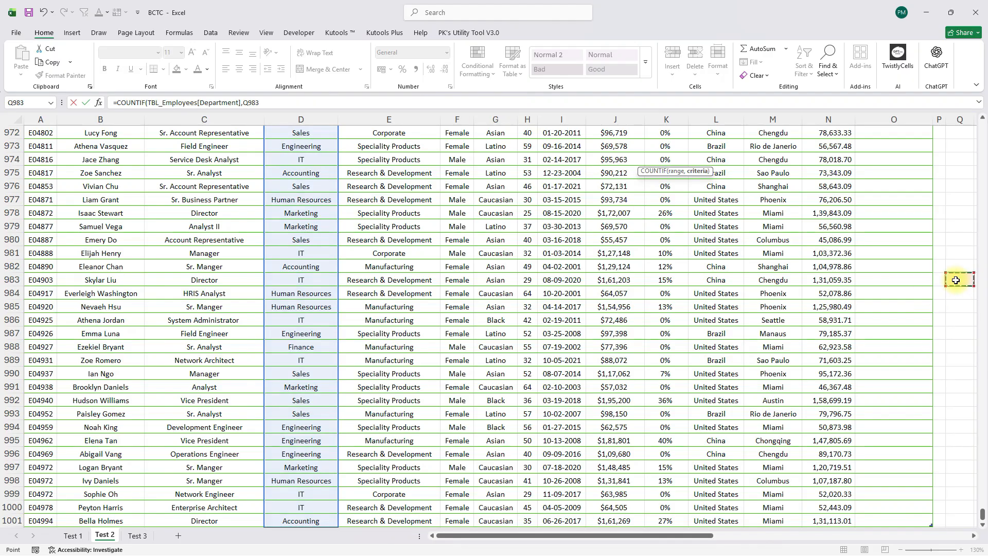
key(ctrl+Up)
key(ctrl+Up)
key(Right)
key(Right)
key(Right)
key(Right)
key(Right)
key(Right)
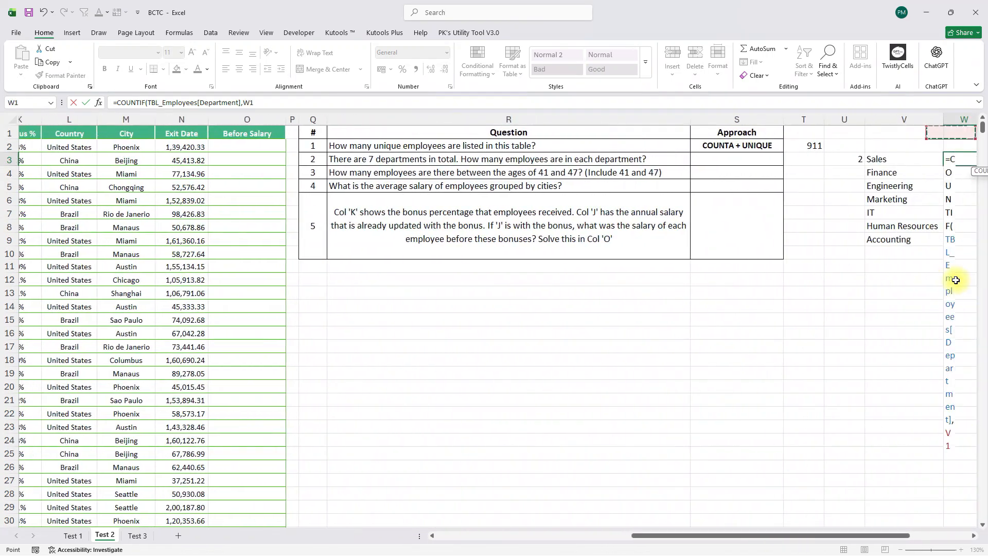
key(Left)
key(Down)
key(Down)
key(Down)
key(Up)
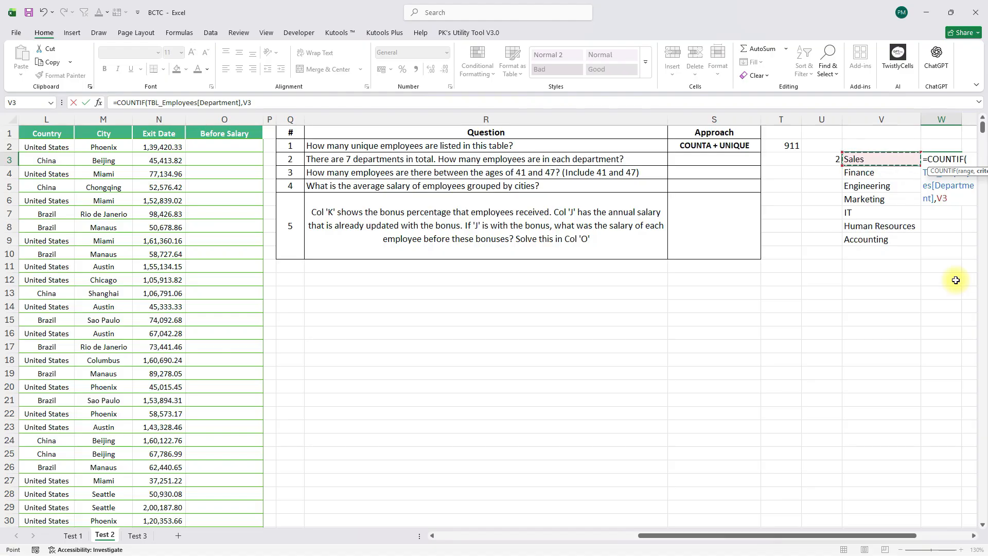
key(Down)
key(Down)
key(Down)
key(Down)
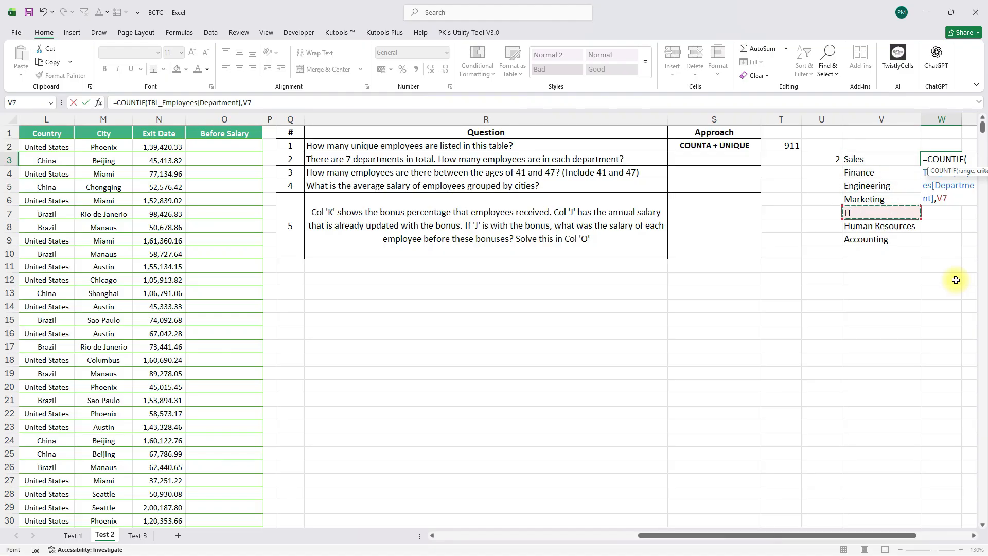
key(Up)
key(Up)
key(Up)
key(Up)
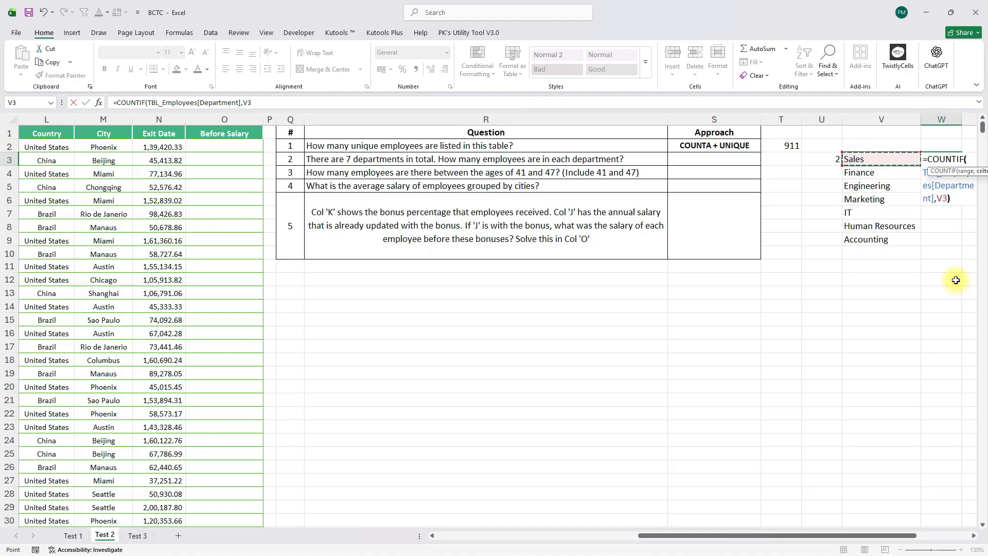
key(Return)
Step: Fill the COUNTIF formula from W3 down through W9 so every department has an employee count
scroll(847, 265, right, 3)
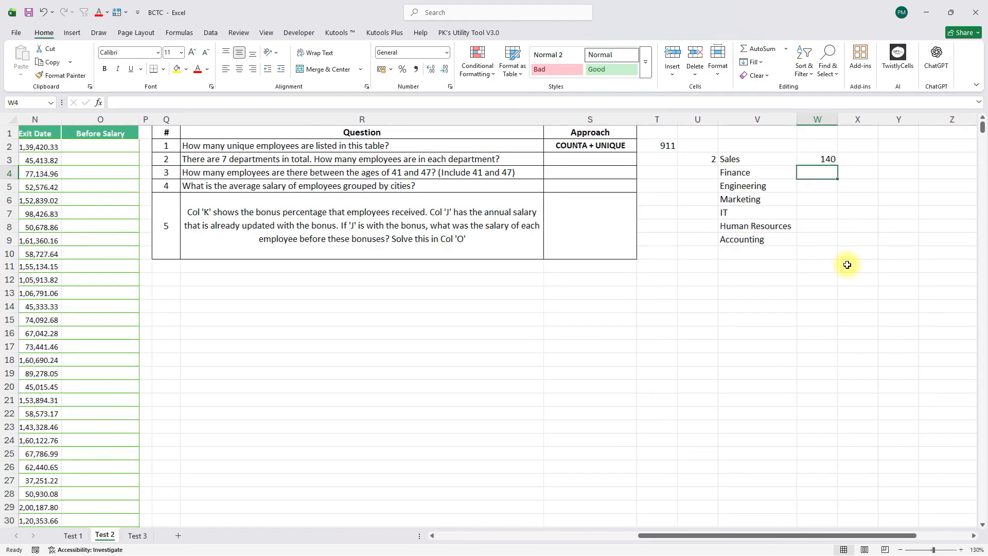
key(Down)
key(Down)
key(Down)
key(Down)
key(Down)
key(ctrl+shift+Up)
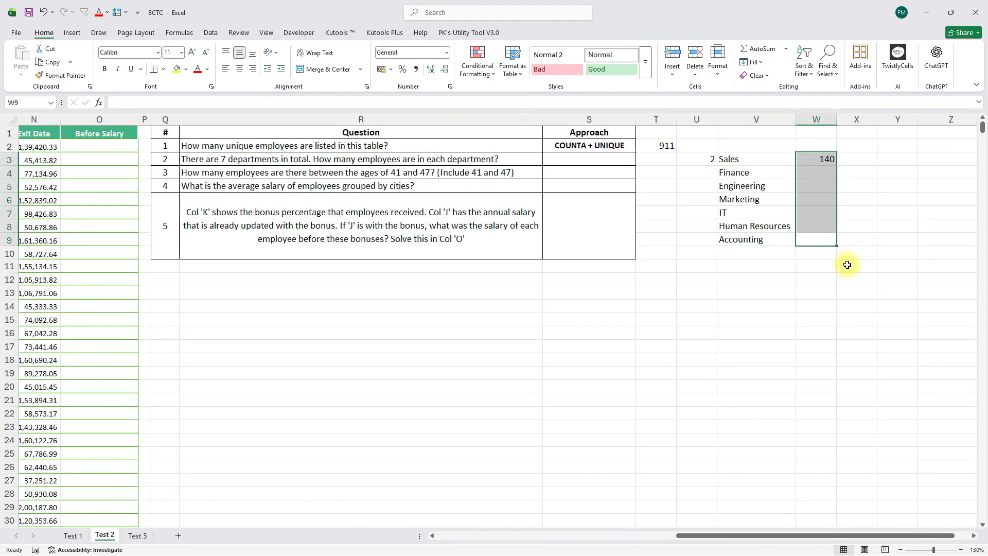
key(ctrl+d)
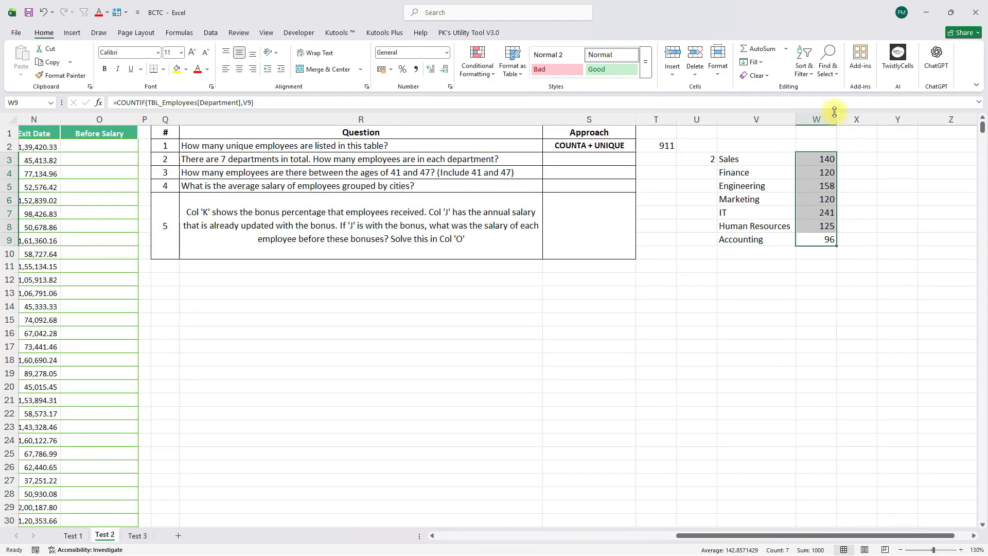
Step: Head the department list with Dep in V2 and the counts with No Emp in W2
click(727, 149)
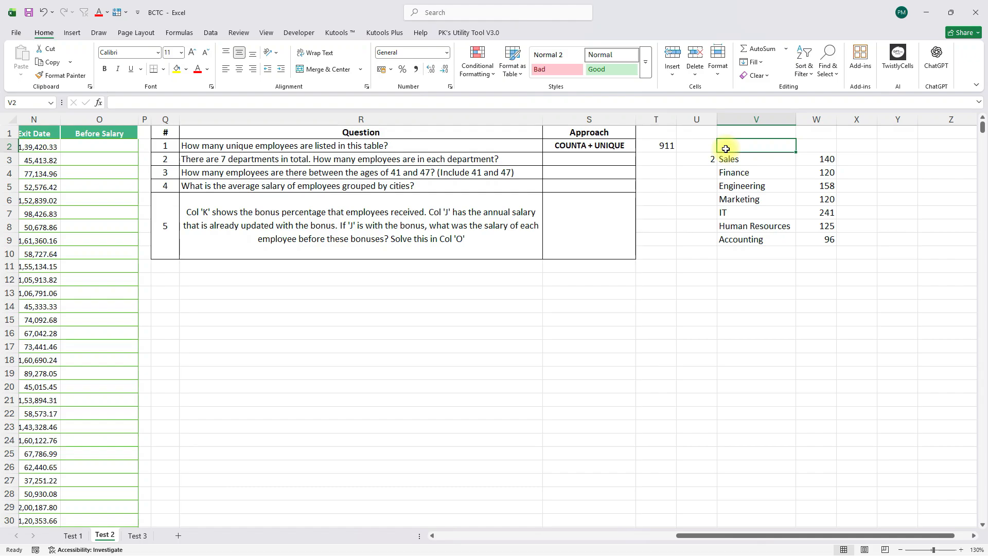
text(Dep)
key(Return)
key(Up)
key(Right)
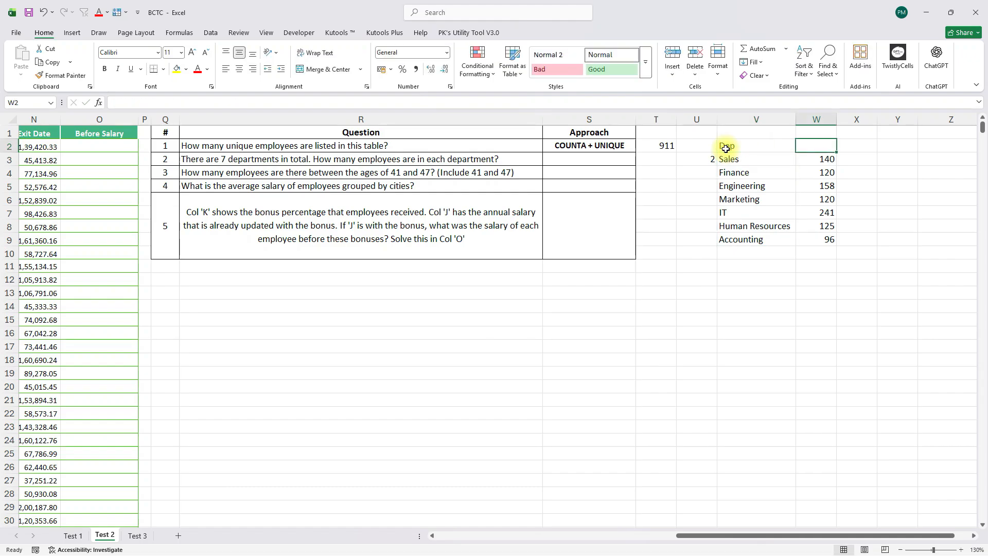
text(No Emp)
key(Return)
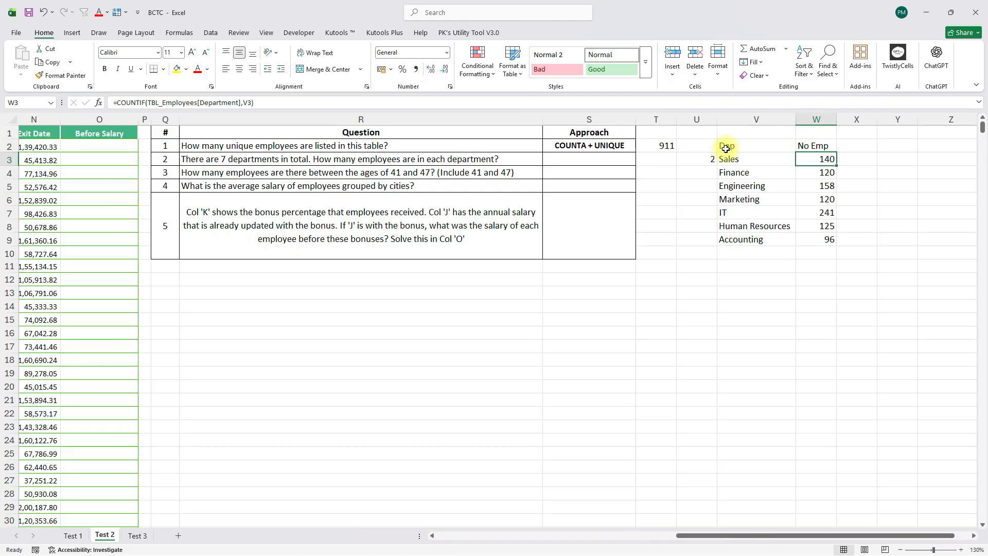
Step: Enter UNQ + COUNTIF as the approach for question 2 in S3
key(Left)
key(Left)
key(Left)
key(Left)
text(UN)
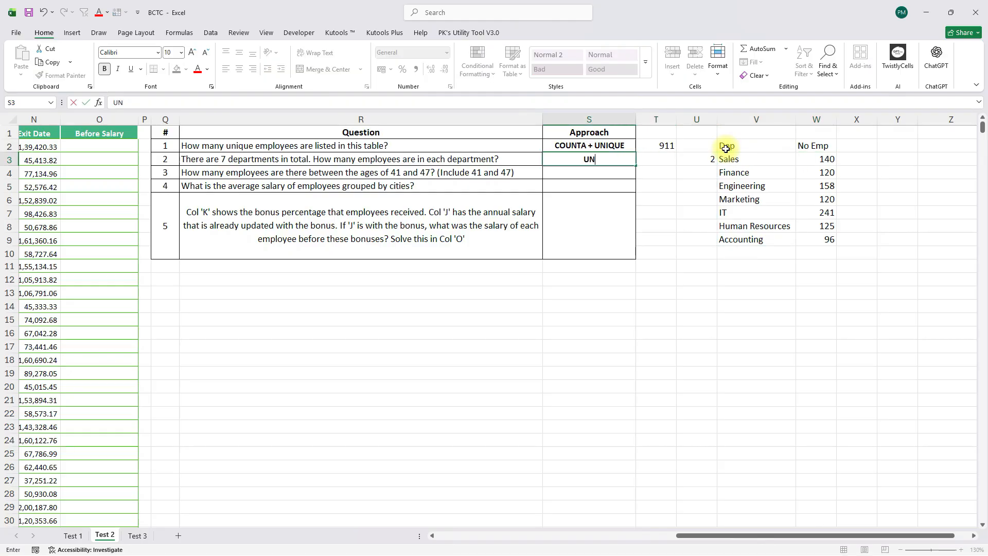
text(Q + COUNTIF)
key(Return)
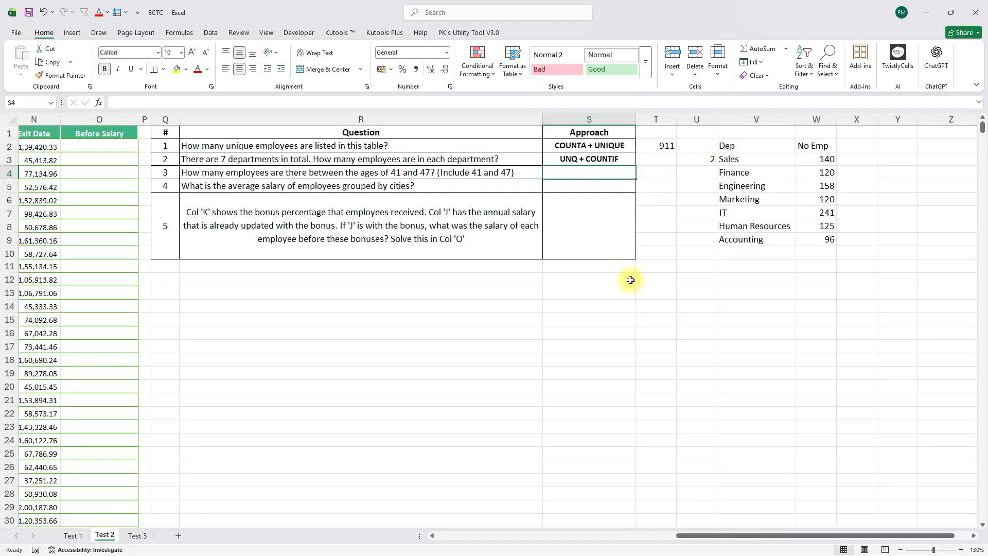
Step: Enter the question number 3 in U11, below the department counts
click(705, 264)
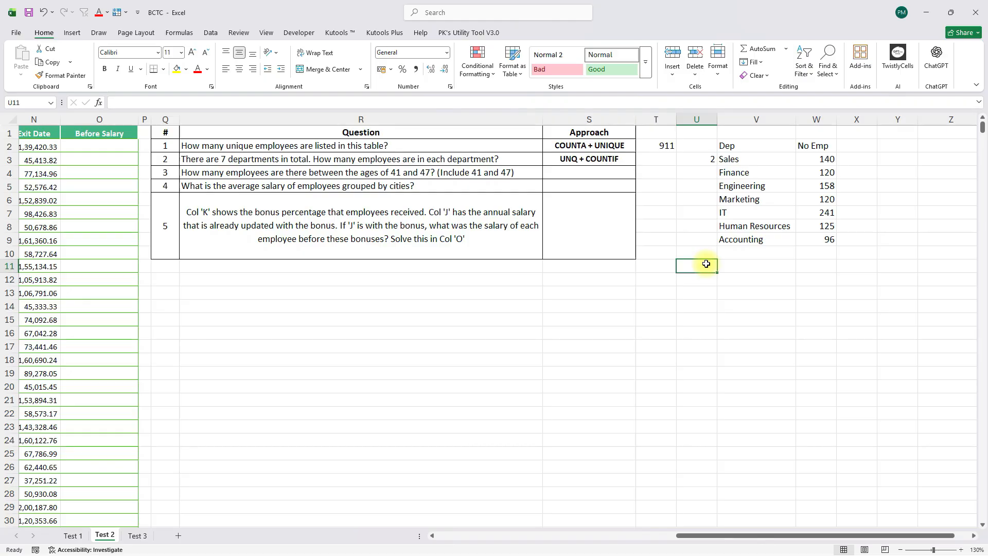
text(3.)
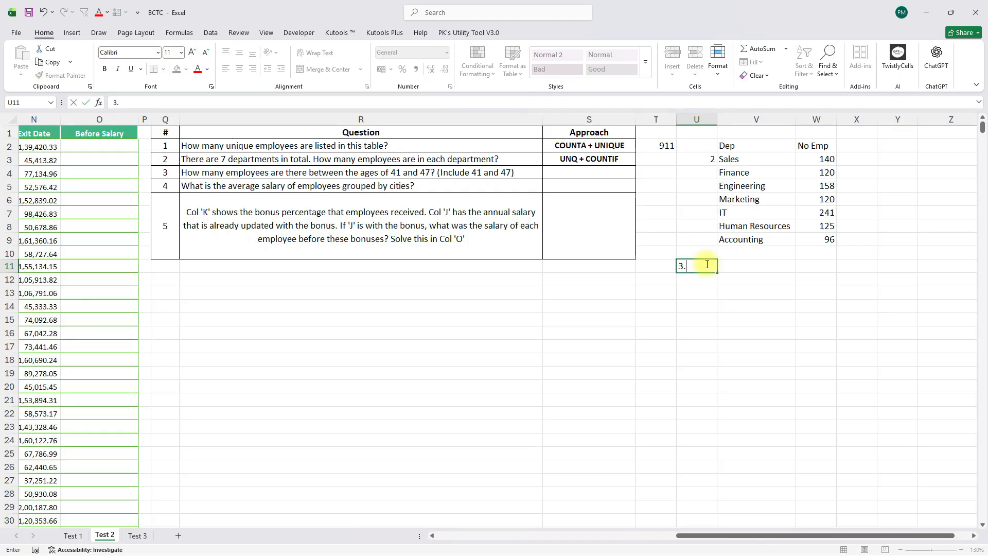
key(Return)
key(Up)
key(Right)
key(Left)
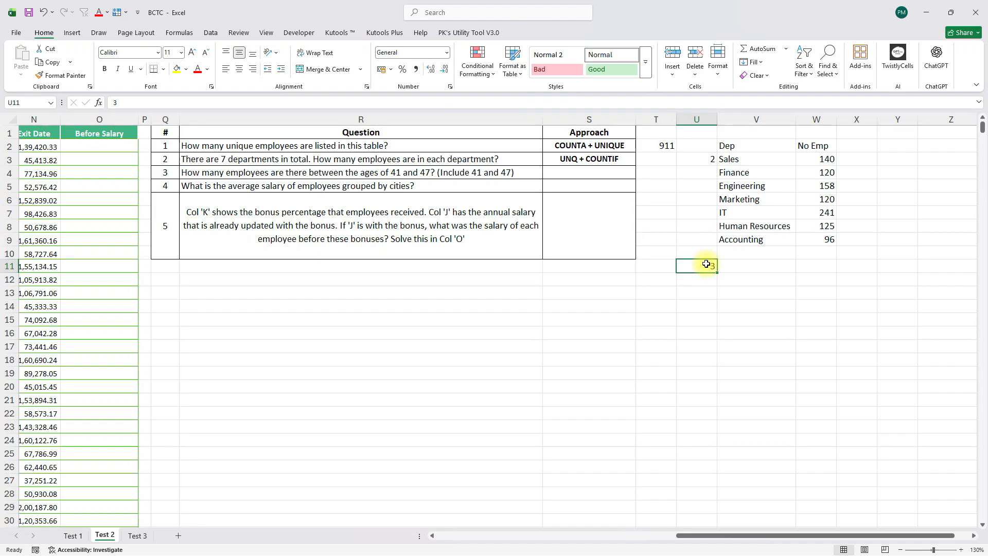
key(Right)
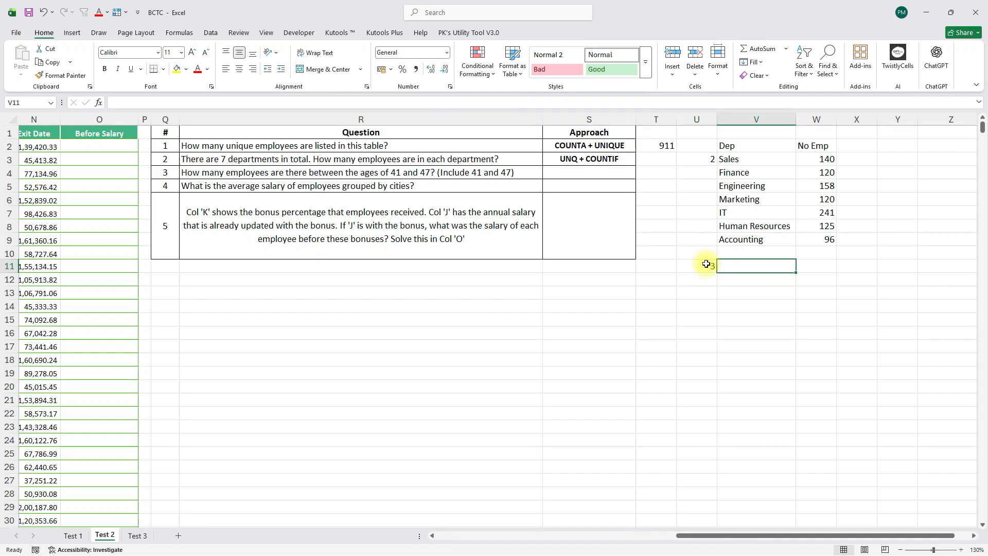
text(=)
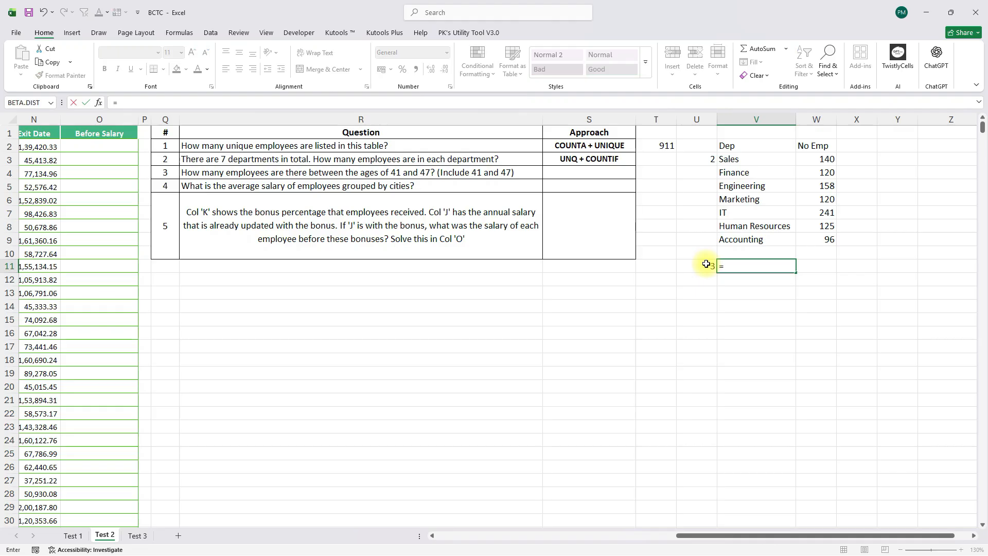
Step: Start a COUNTIFS formula in T4, beside the question about employees aged 41 to 47
key(Up)
key(Up)
key(Up)
key(Up)
key(Left)
key(Left)
key(Up)
key(Up)
key(Up)
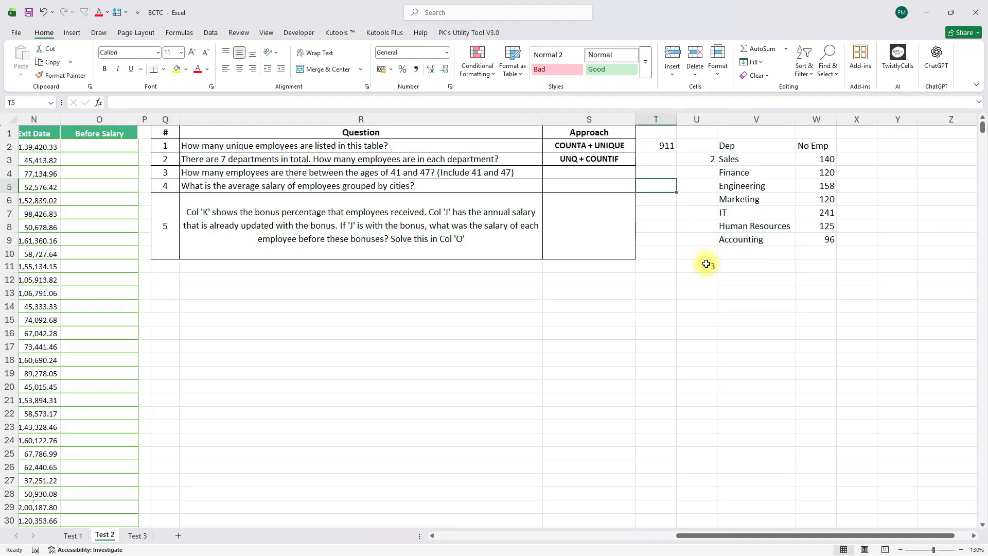
text(=coun)
key(Down)
key(Down)
key(Down)
key(Down)
key(Down)
key(Down)
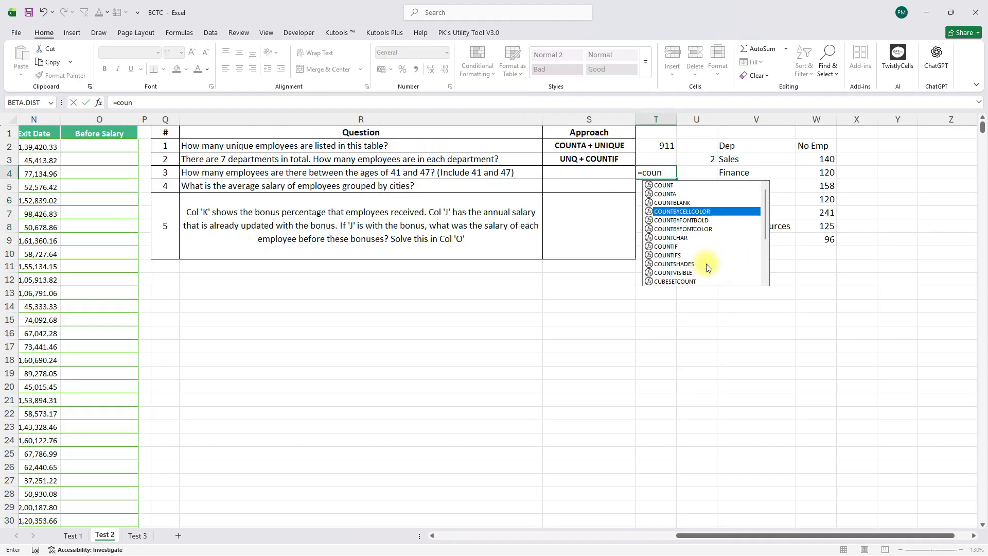
key(Down)
key(Down)
key(Tab)
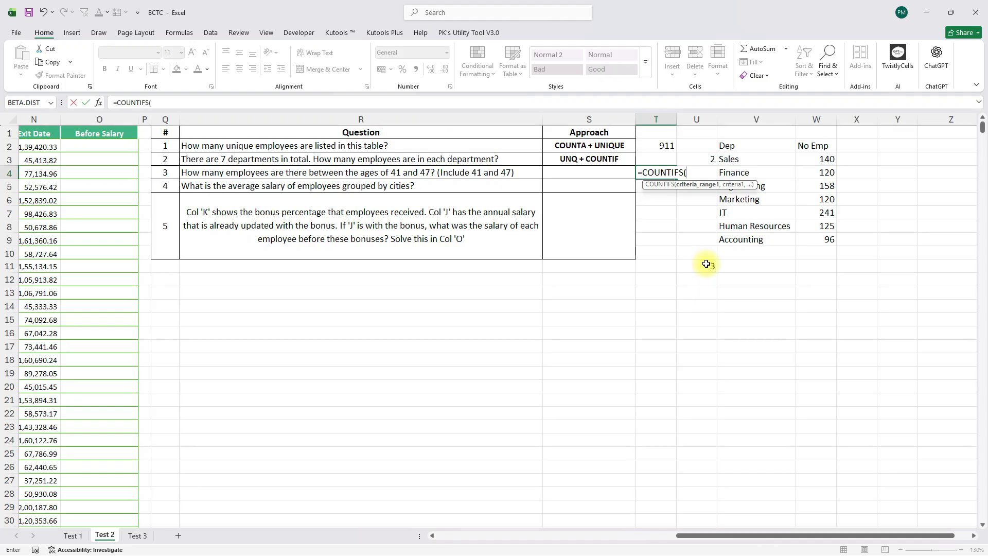
Step: Give the COUNTIFS formula TBL_Employees[Age] as its first criteria range with the criterion ">=41"
scroll(514, 250, left, 5)
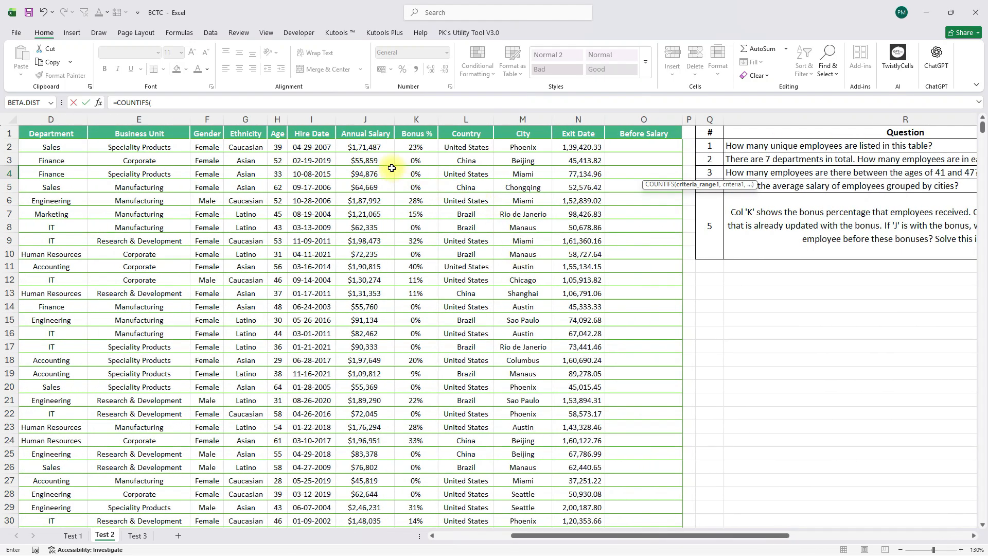
click(272, 146)
key(ctrl+shift+Down)
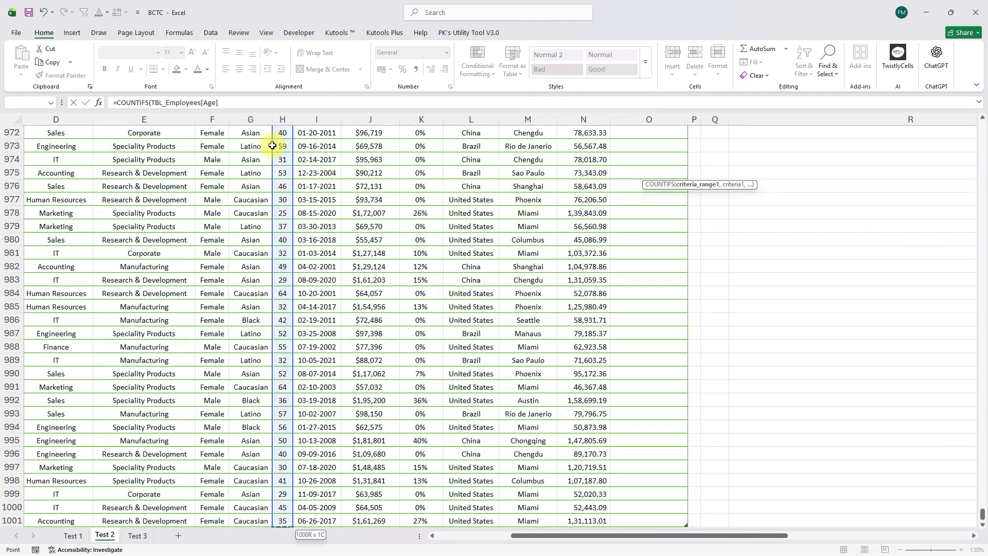
text(,">=41)
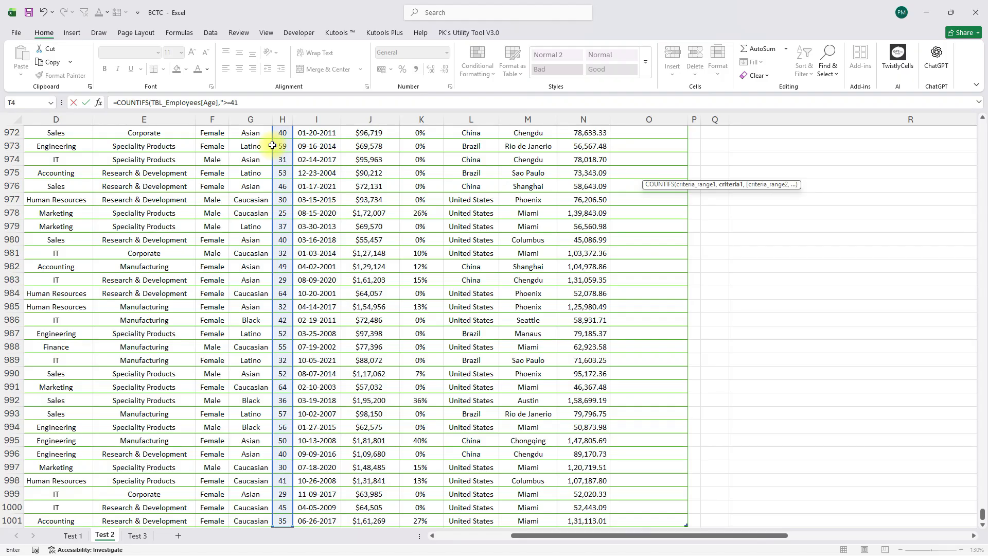
click(244, 103)
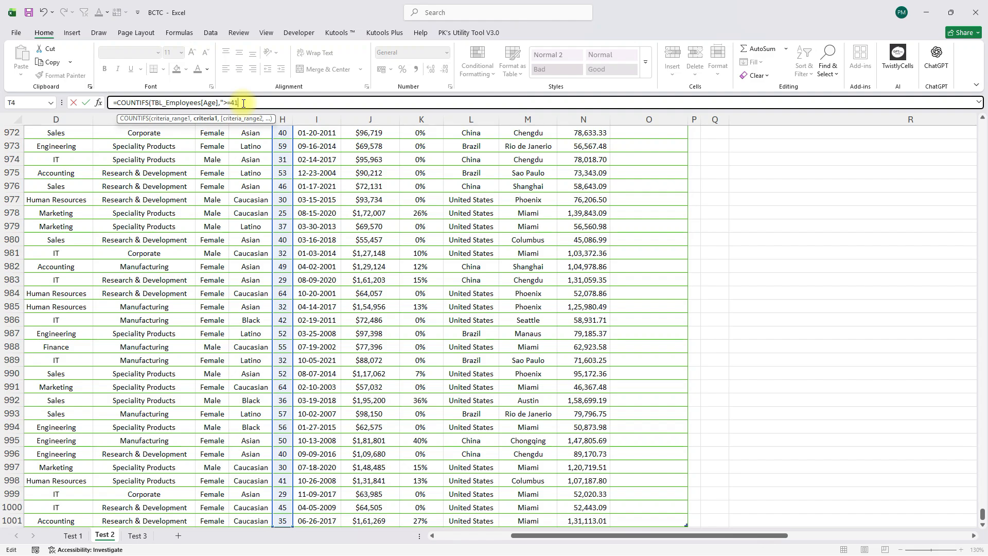
text(",)
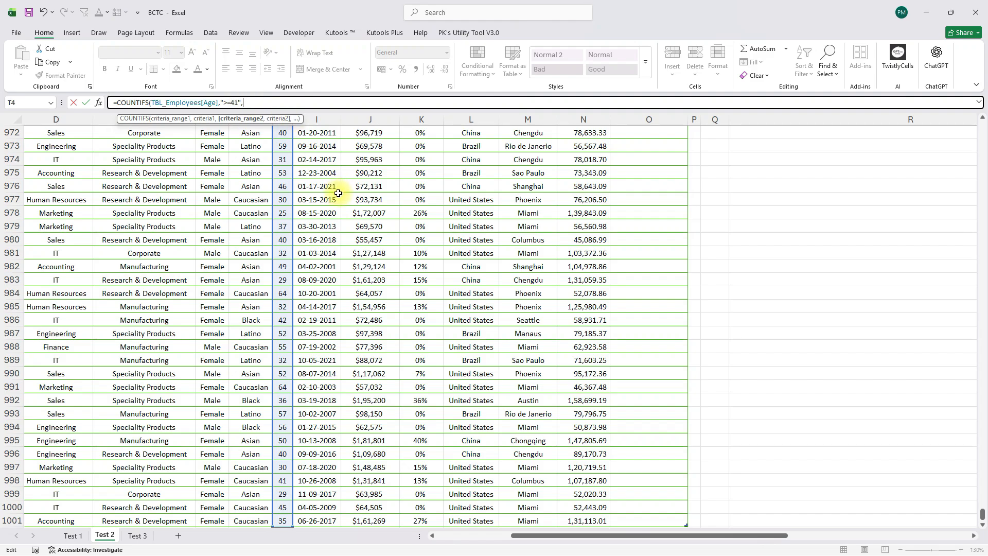
Step: Add TBL_Employees[Age] with the criterion "<=47" as the second condition and enter the COUNTIFS formula
click(338, 193)
key(ctrl+Up)
key(Left)
key(Down)
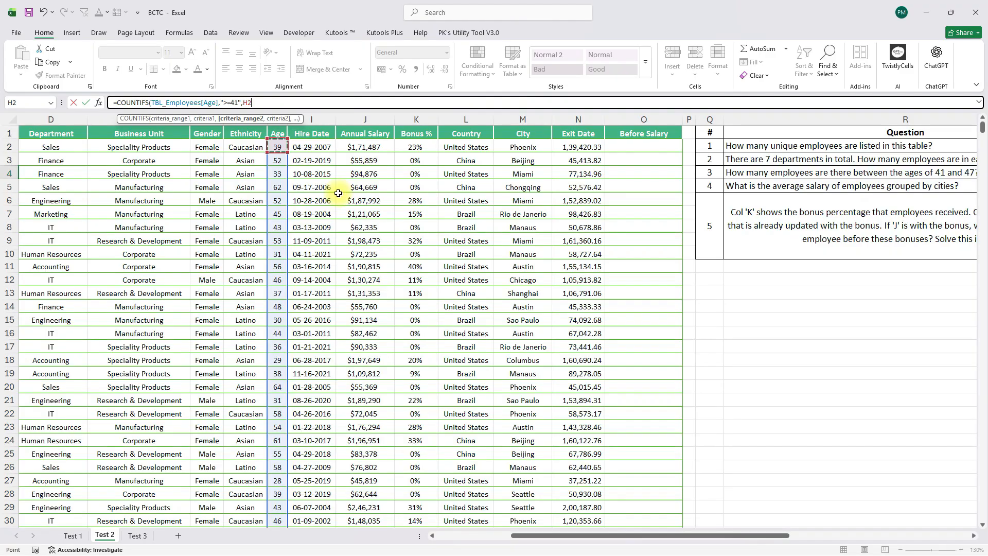
key(ctrl+shift+Down)
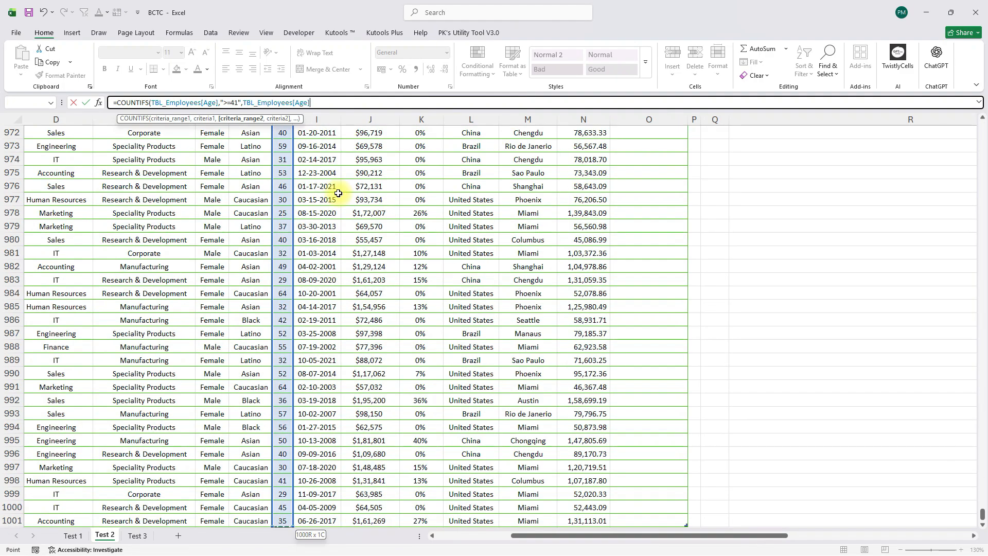
text(,"<=47)
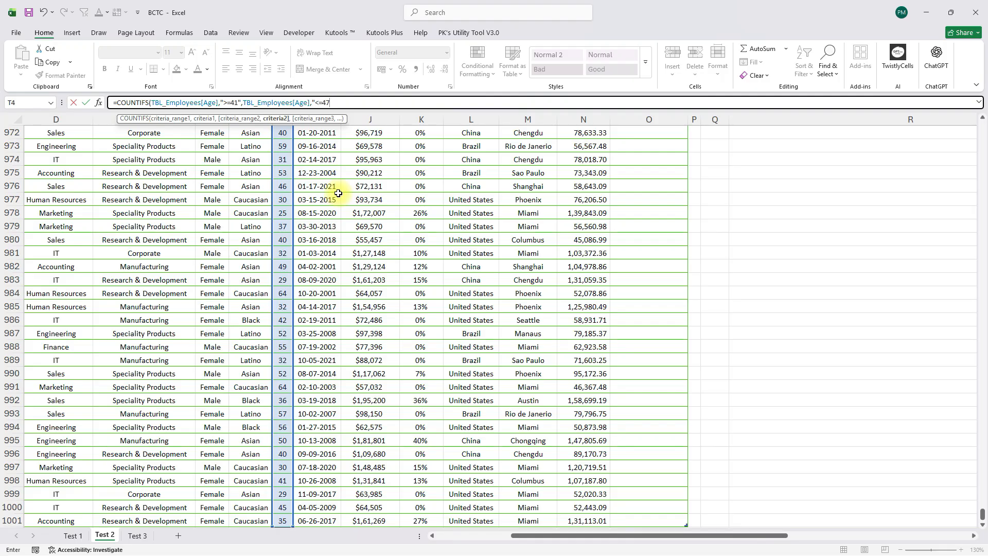
text())
key(ctrl+Return)
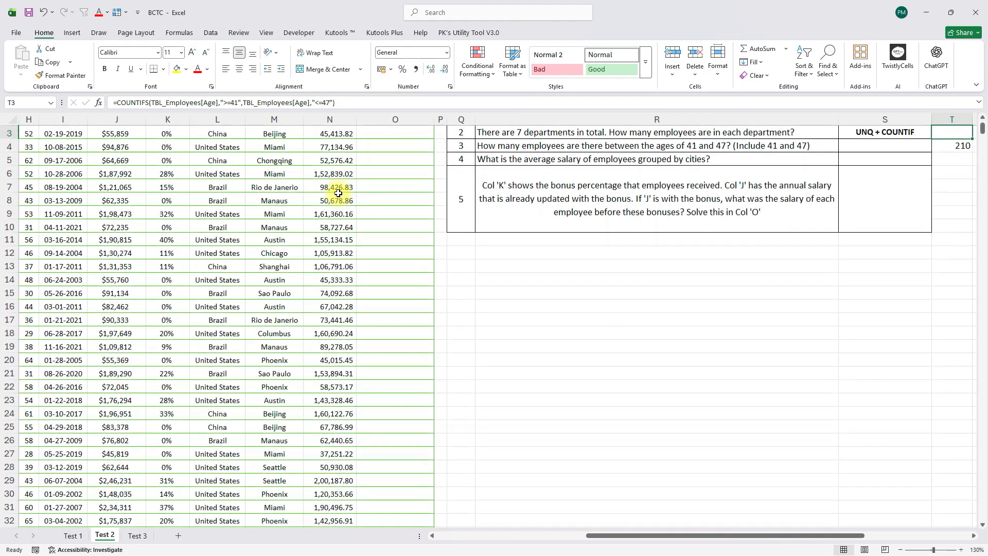
Step: Turn on the filter buttons in the employee table's header row and select the Age header
scroll(735, 276, left, 10)
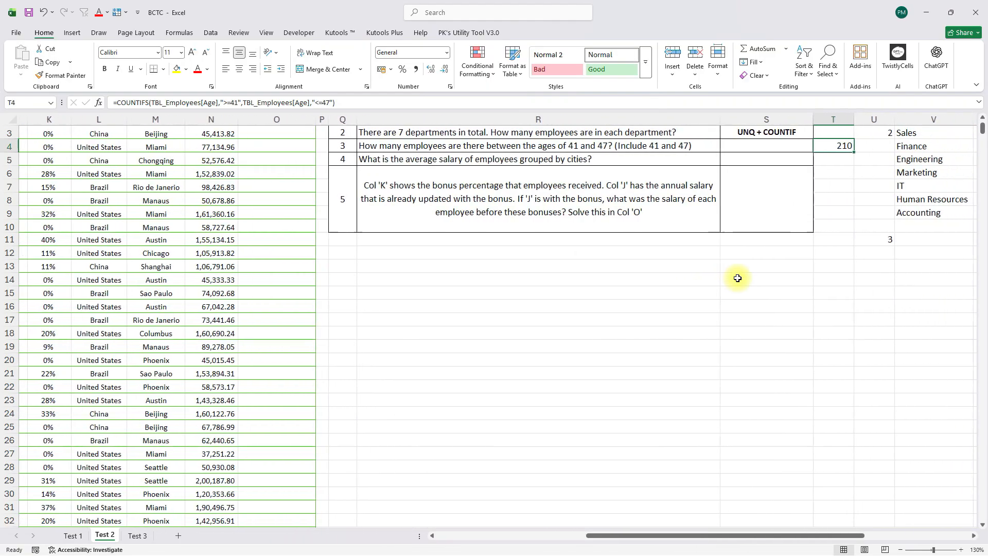
click(492, 227)
double_click(546, 234)
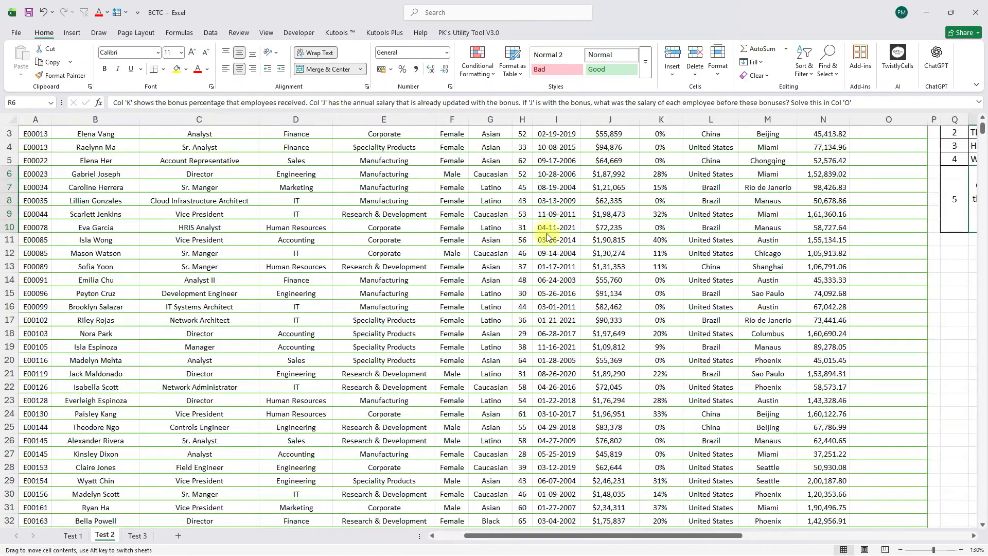
key(Left)
key(Left)
key(Left)
key(Left)
key(Left)
key(Left)
key(Left)
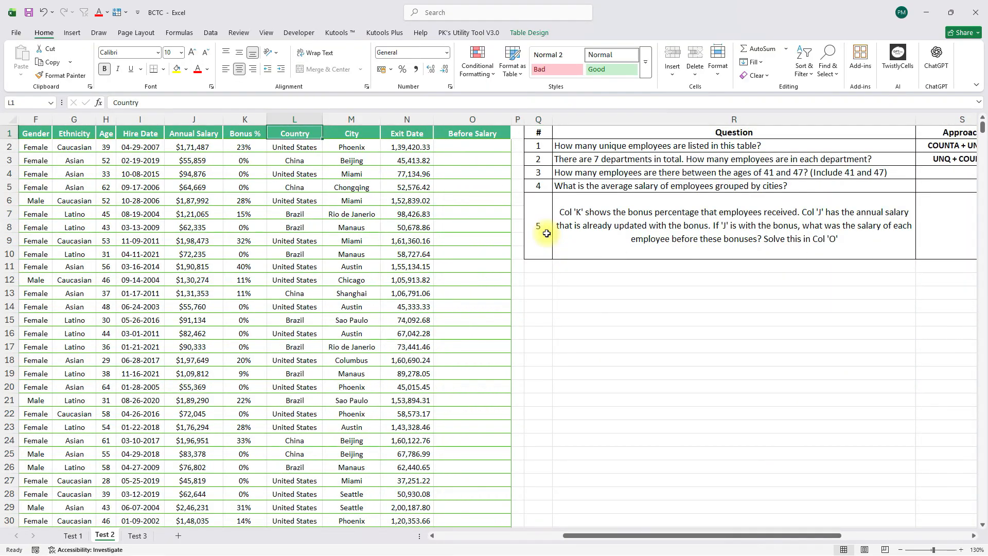
key(Left)
key(Left)
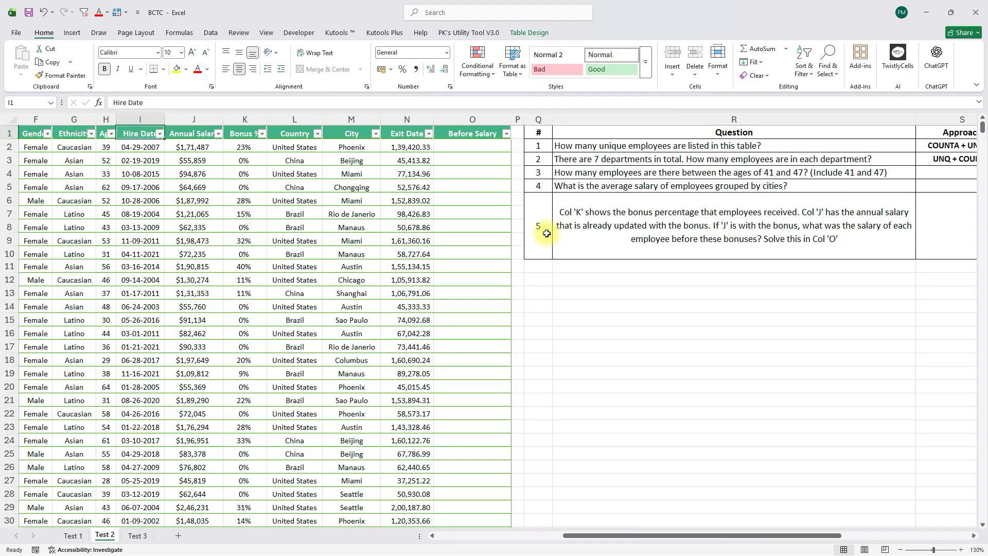
key(Left)
key(ctrl+shift+l)
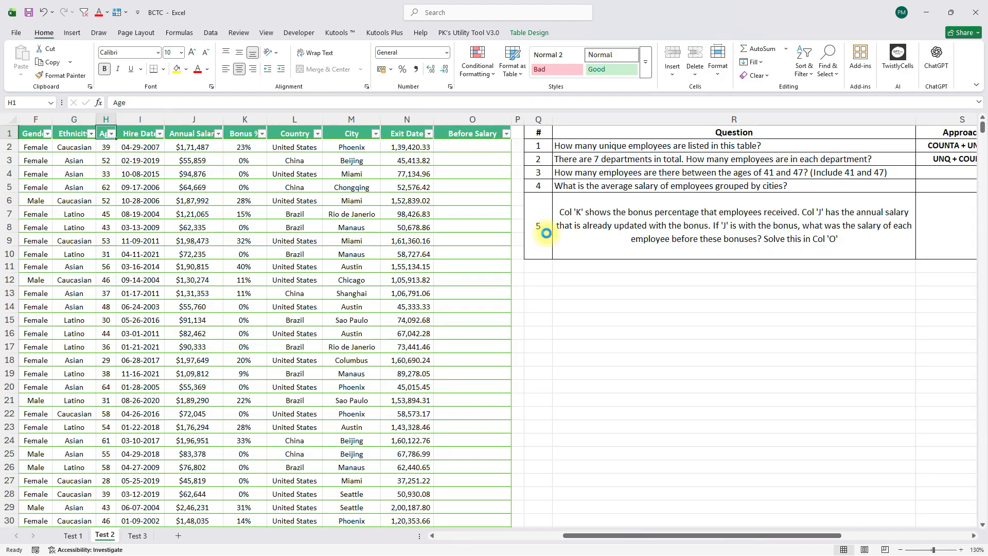
Step: Filter the employee table's Age column to values between 41 and 47
key(alt+Down)
mouse_move(93, 237)
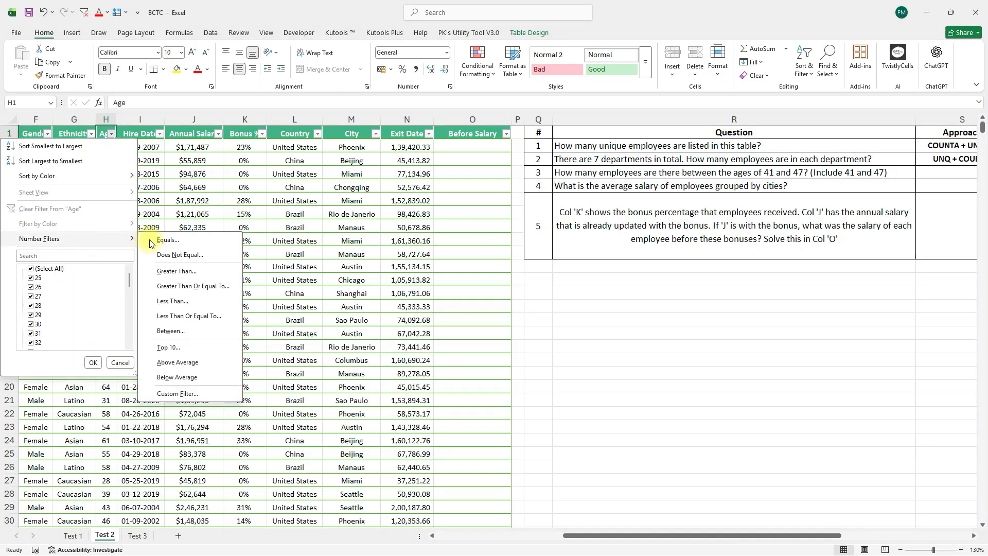
click(200, 336)
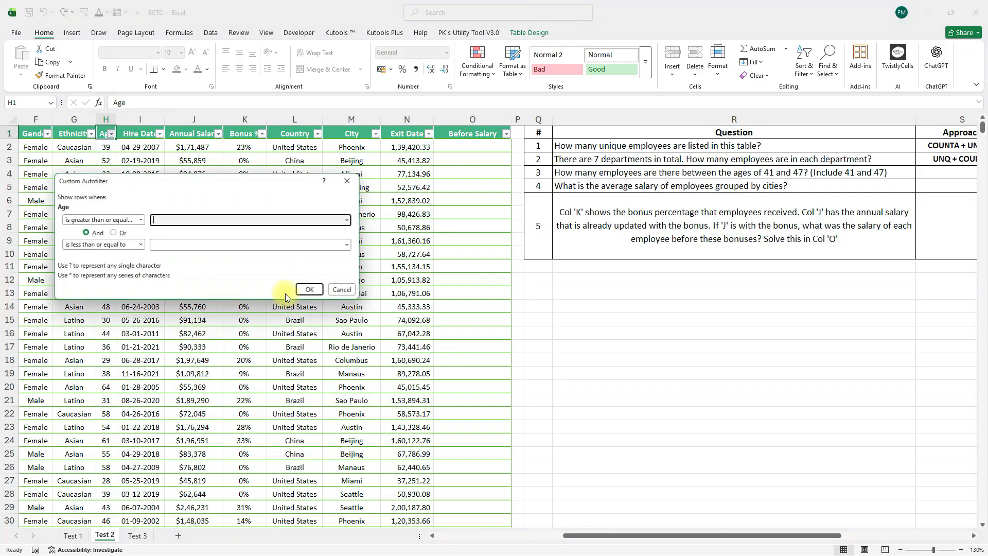
text(41)
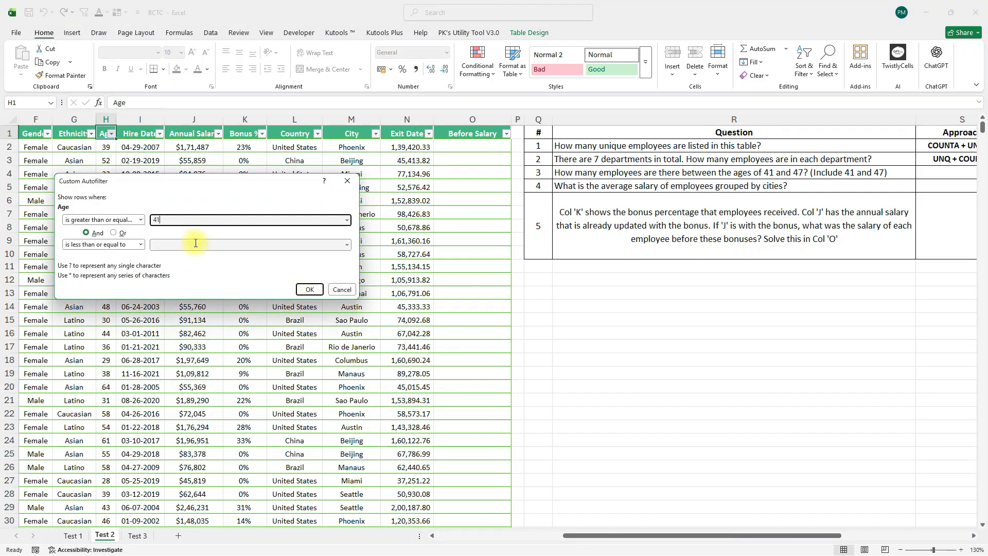
click(195, 244)
text(47)
key(Return)
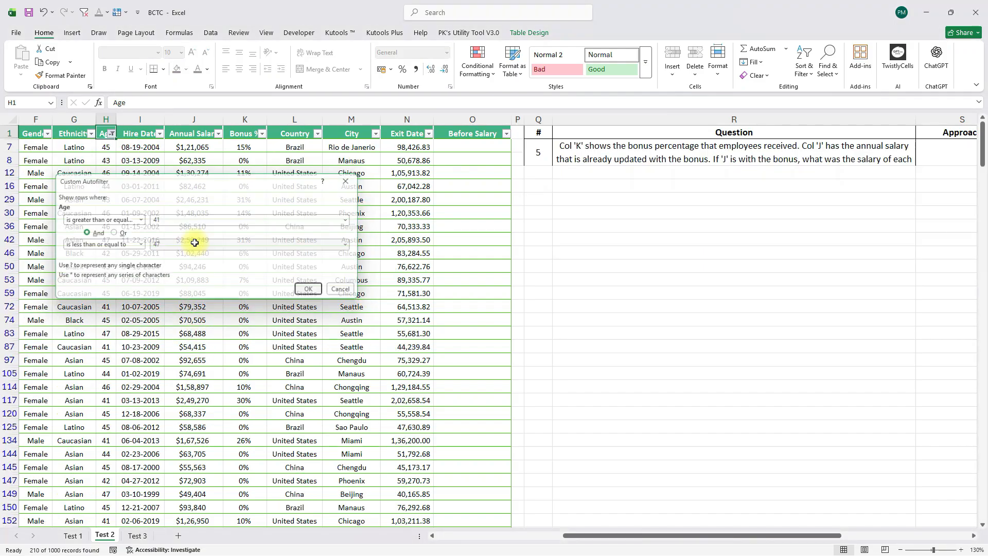
Step: Select all filtered employee IDs to check how many rows match, and clear the filter from the table
key(ctrl+Home)
key(ctrl+shift+Down)
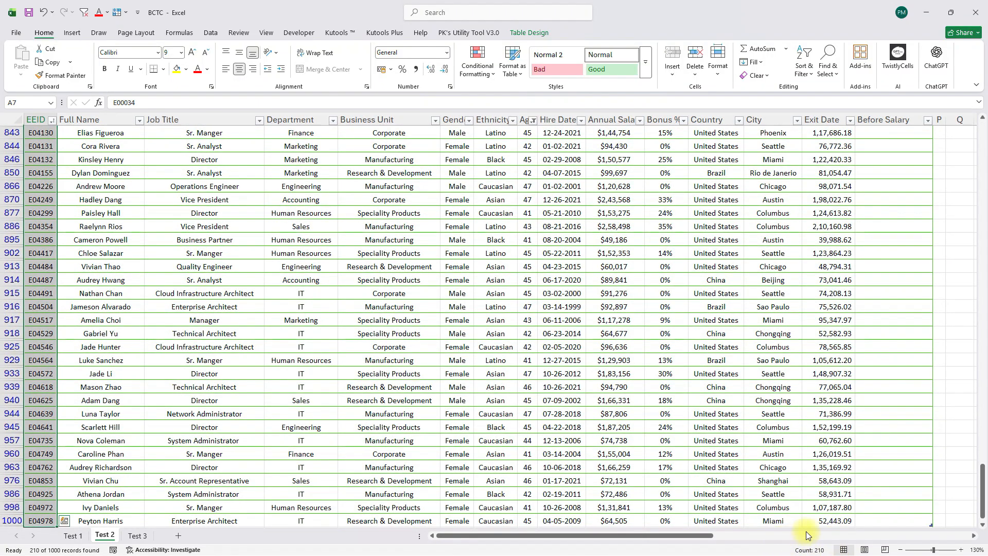
click(780, 345)
key(alt+4)
key(ctrl+Up)
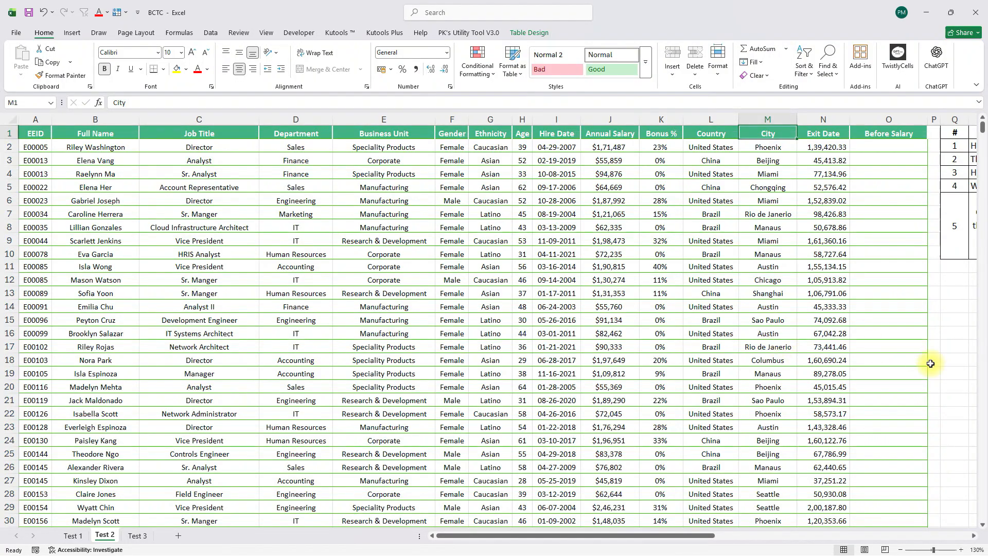
Step: Enter COUNTIFS in S4 as the approach for the question about ages 41 to 47
scroll(930, 363, right, 8)
click(705, 159)
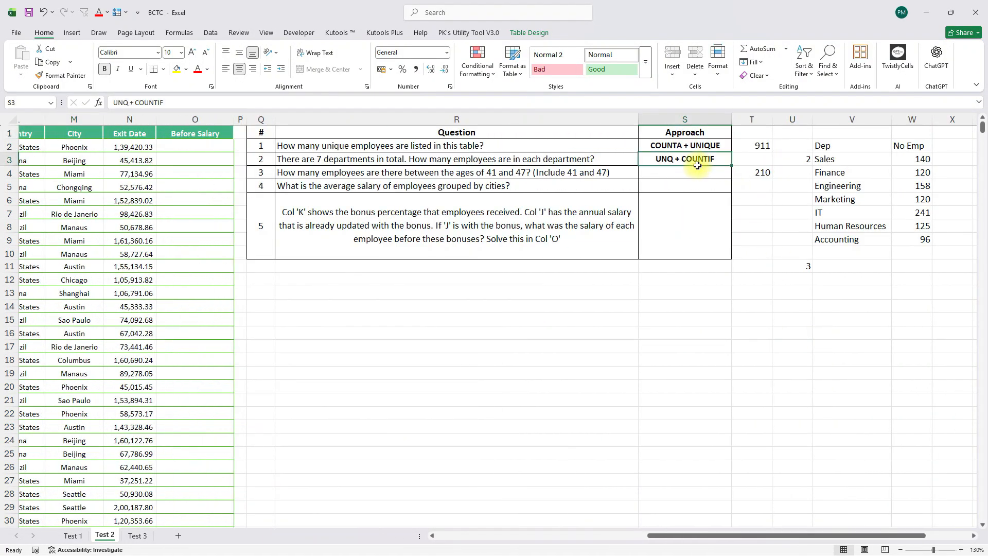
key(Down)
text(CP)
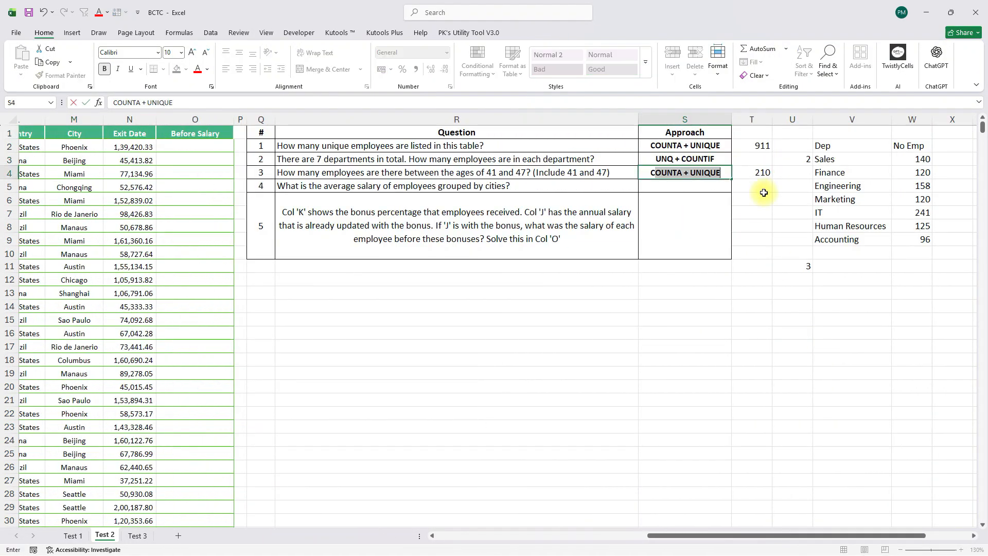
text(OUNTIFS)
key(Return)
key(Left)
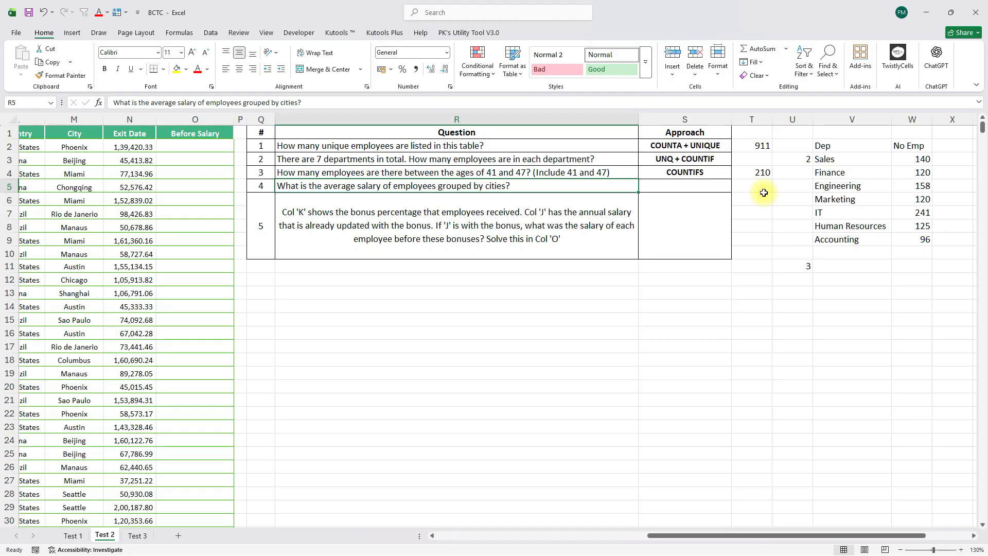
Step: Review the City column from top to bottom and set the question number in U11 to 4
click(62, 147)
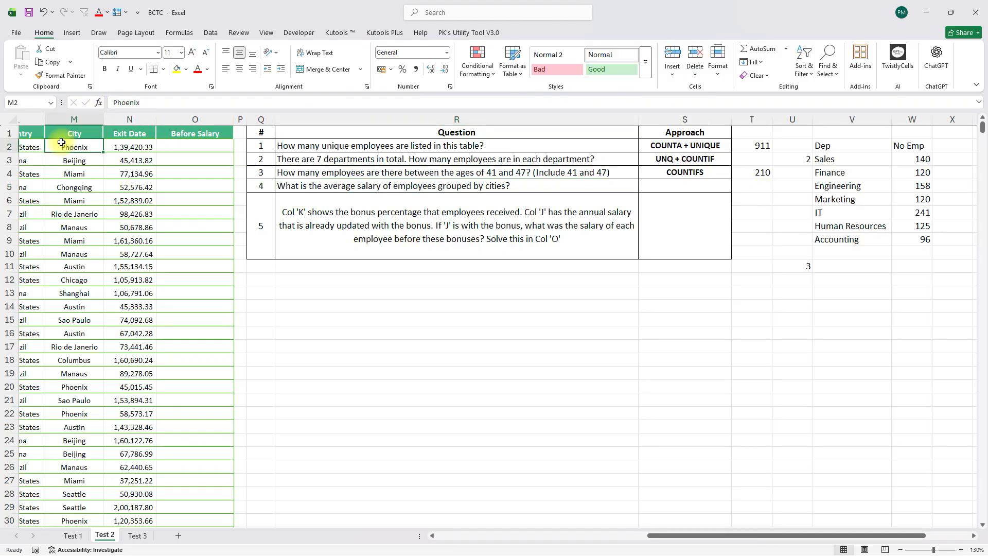
key(ctrl+Down)
key(ctrl+Up)
key(ctrl+Down)
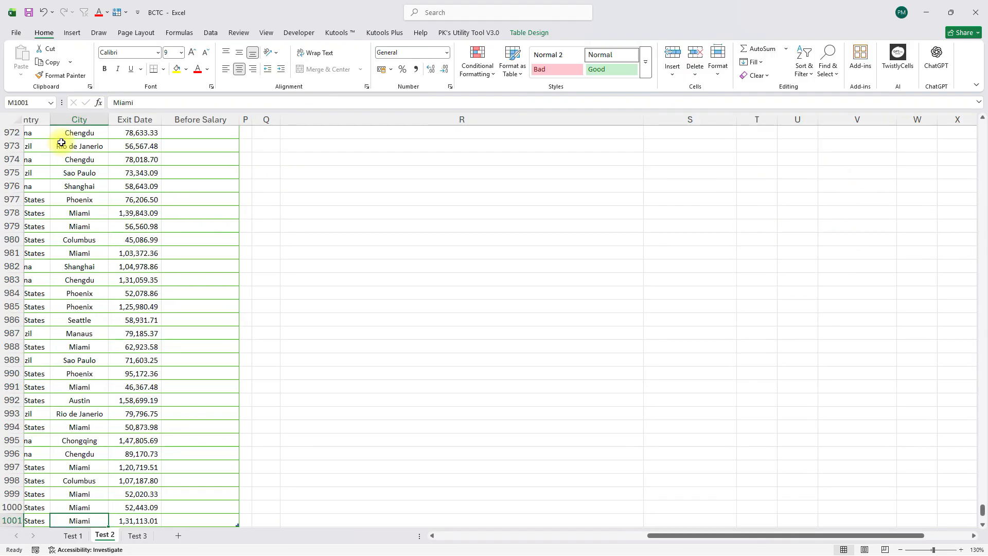
key(ctrl+Up)
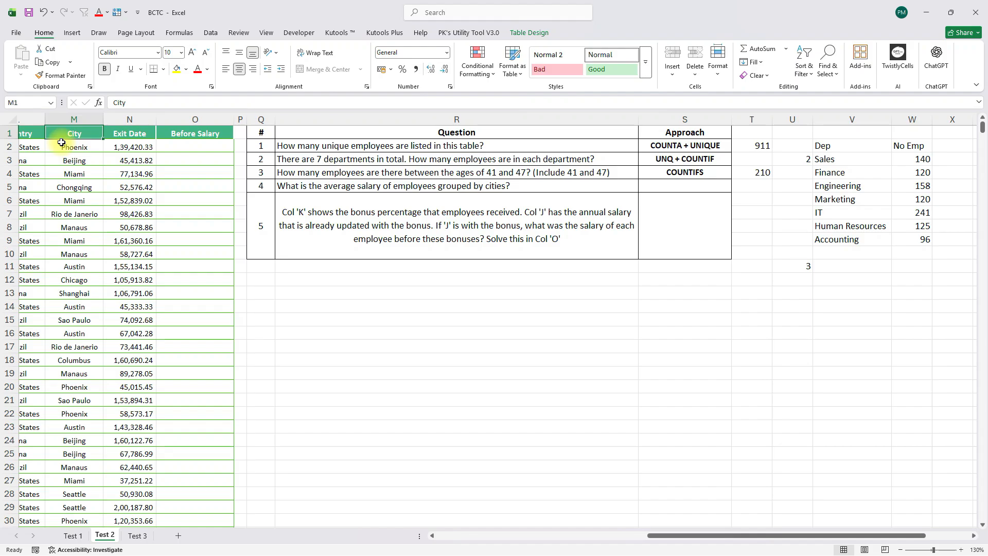
click(61, 143)
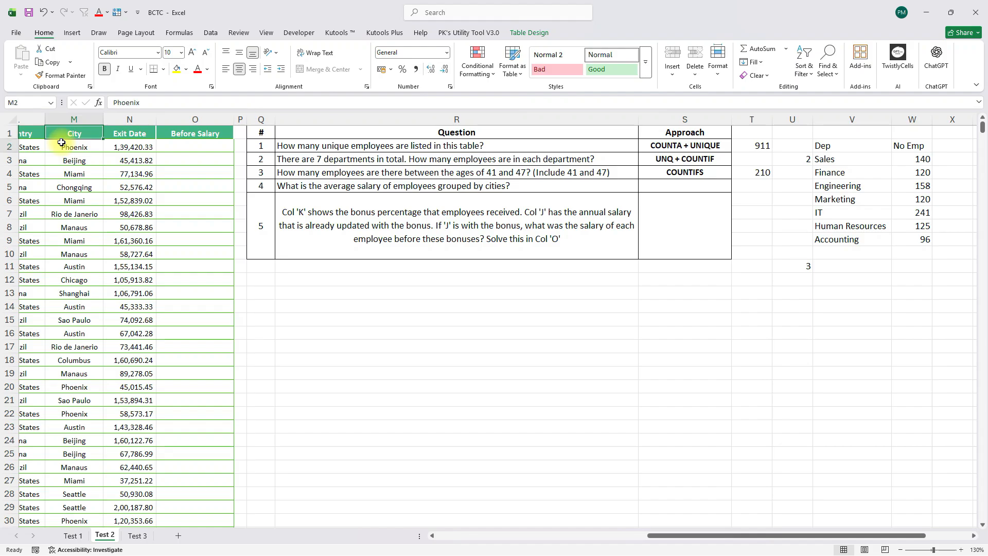
click(809, 273)
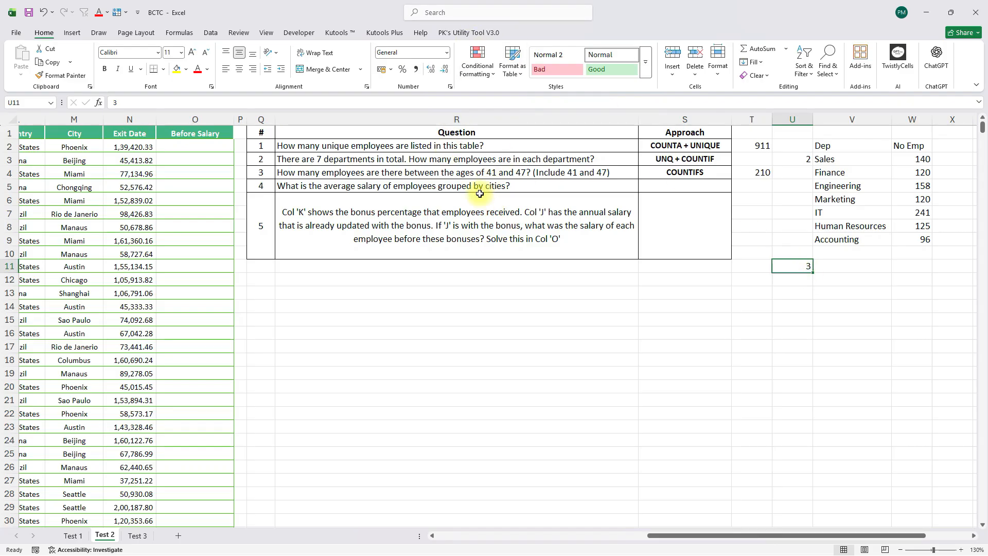
text(4)
key(Tab)
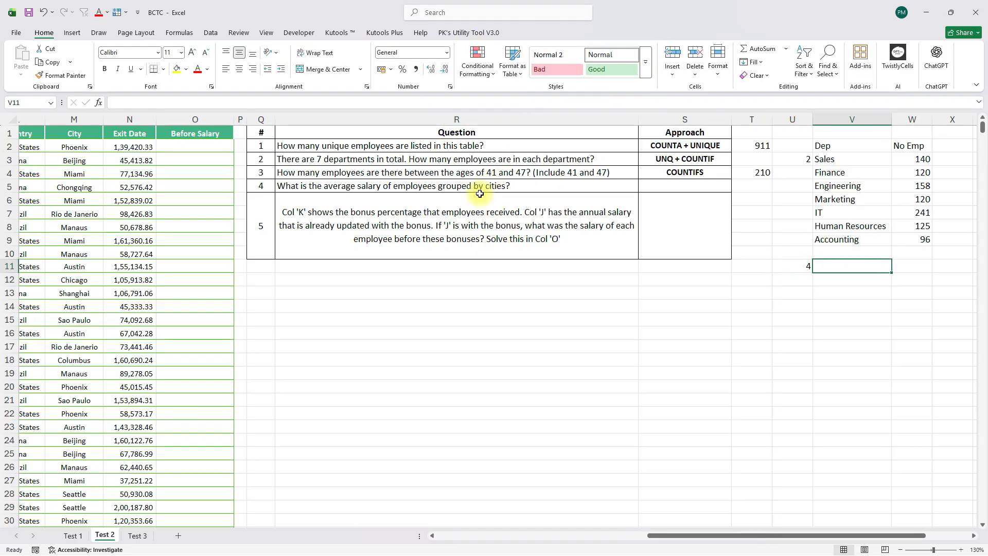
Step: Start a UNIQUE formula in V11, beside the question number 4
text(=co)
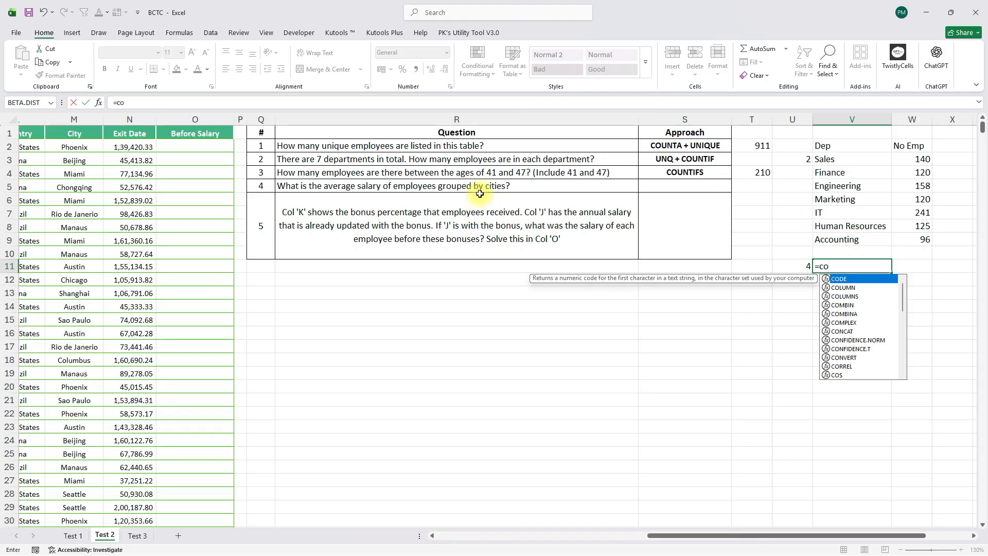
key(BackSpace)
key(BackSpace)
text(uni)
key(Down)
key(Down)
key(Tab)
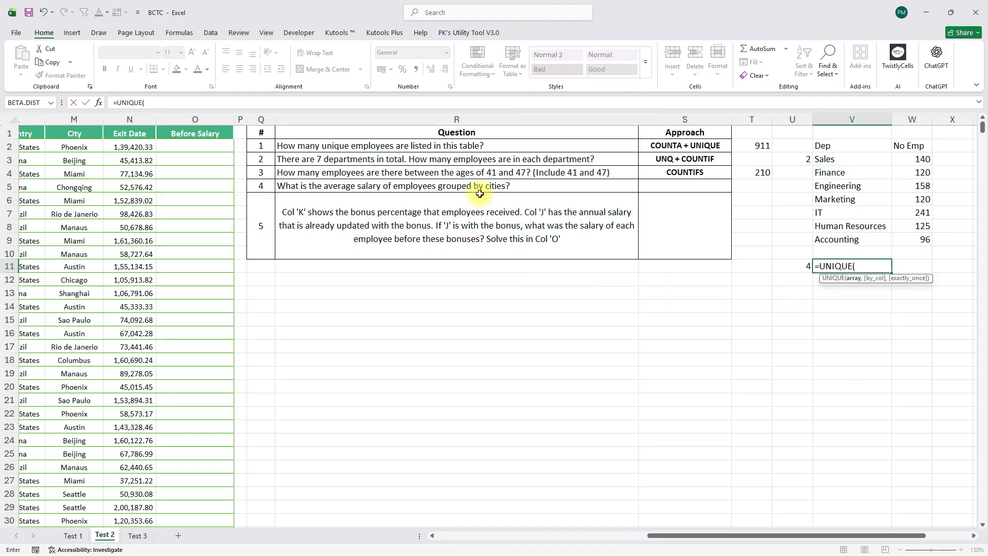
Step: Give the UNIQUE formula TBL_Employees[City] as its array and enter it to list the distinct cities
key(Left)
key(Left)
key(Left)
key(Left)
key(Left)
key(Left)
key(Left)
key(Left)
key(Left)
key(Up)
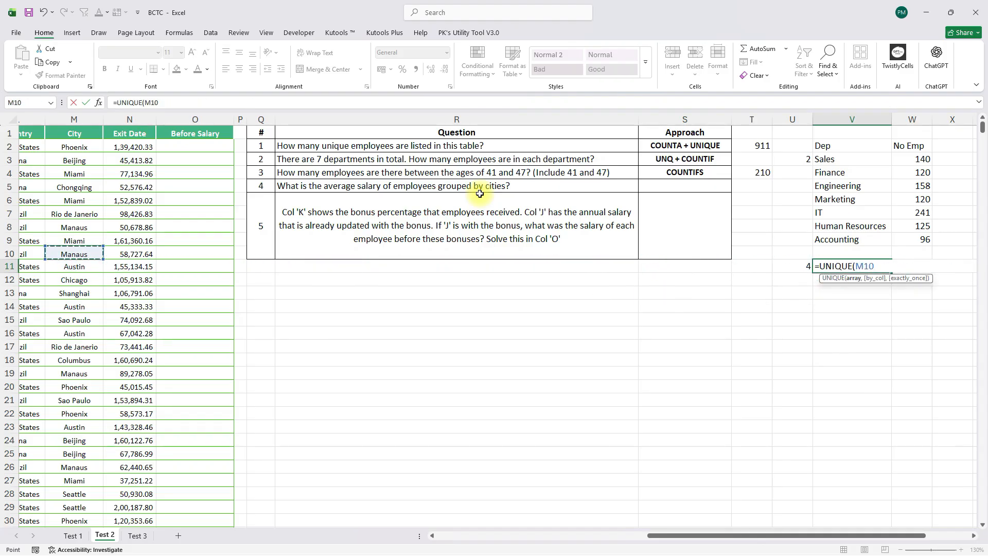
key(Up)
key(Up)
key(Up)
key(Up)
key(Up)
key(Up)
key(Up)
key(Up)
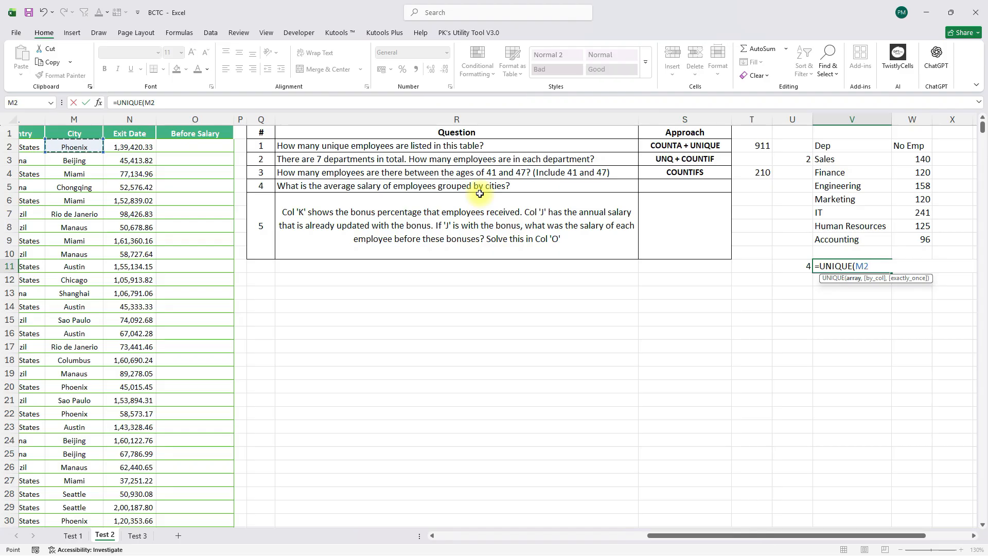
key(ctrl+shift+Down)
text())
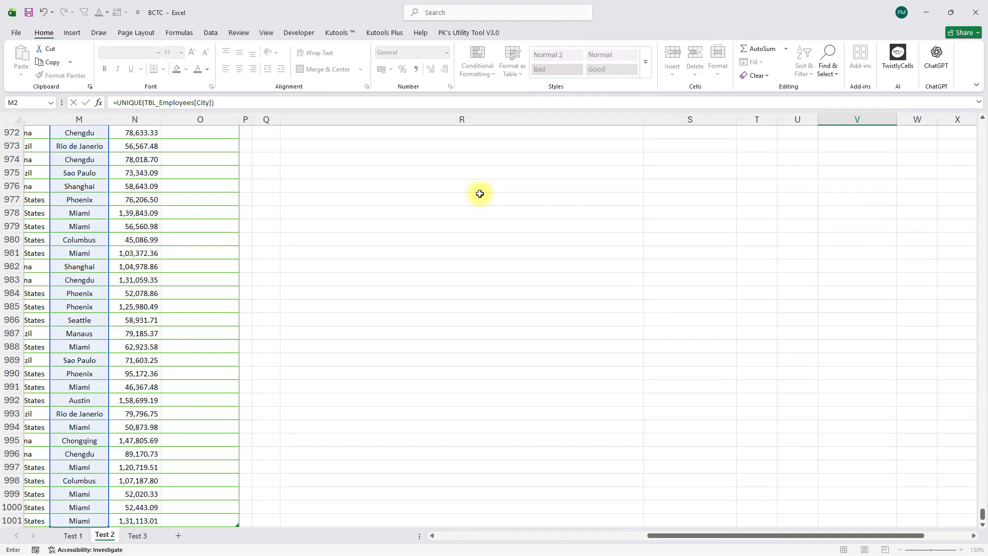
key(Return)
Step: Start an AVERAGEIF formula in W11, beside the first city in the unique list
key(Up)
key(Up)
key(Up)
key(Up)
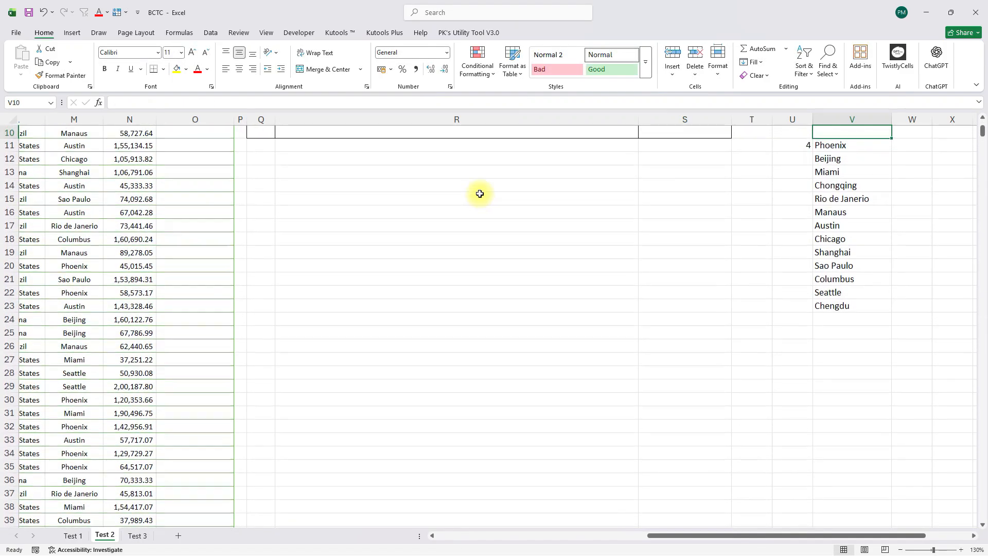
key(Down)
key(Down)
key(Down)
key(Right)
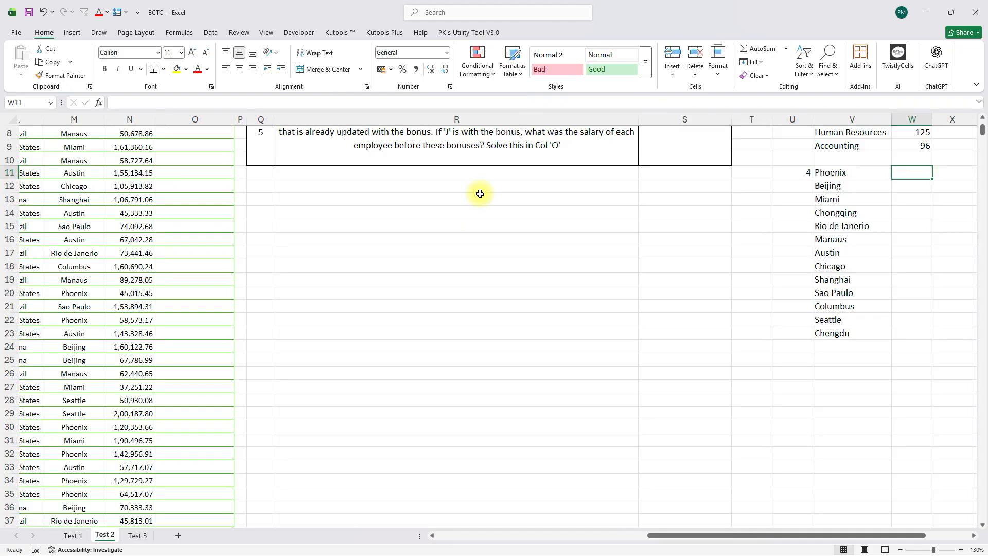
scroll(651, 237, up, 3)
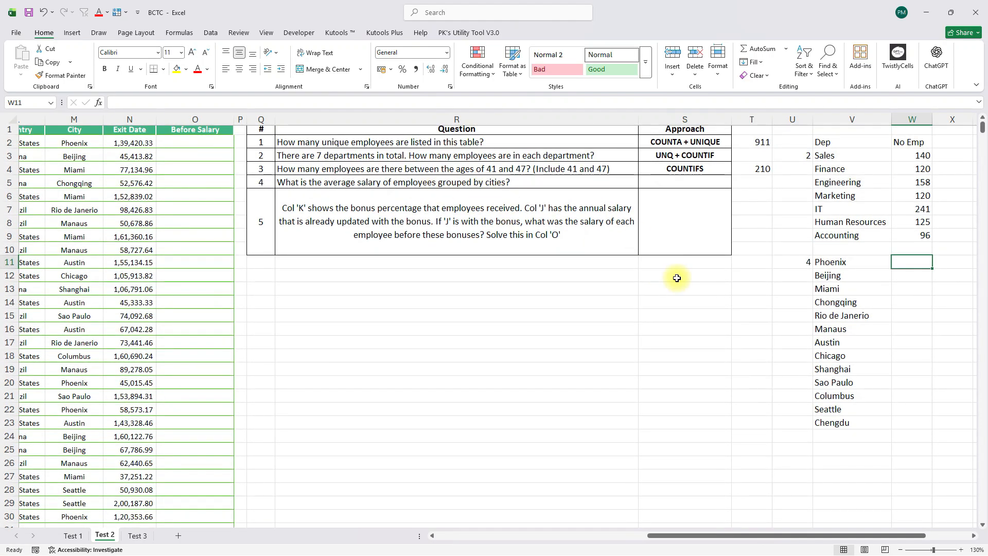
text(=av)
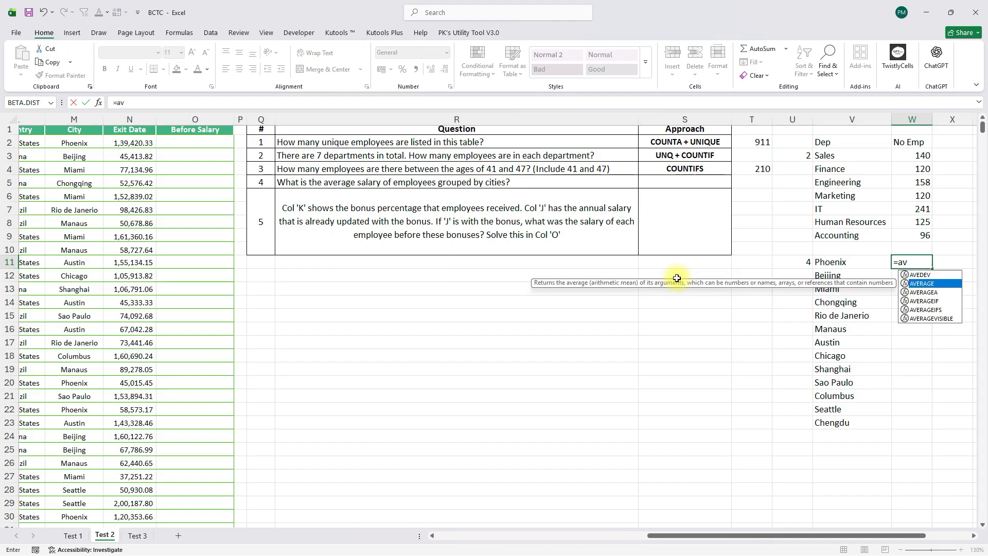
key(Down)
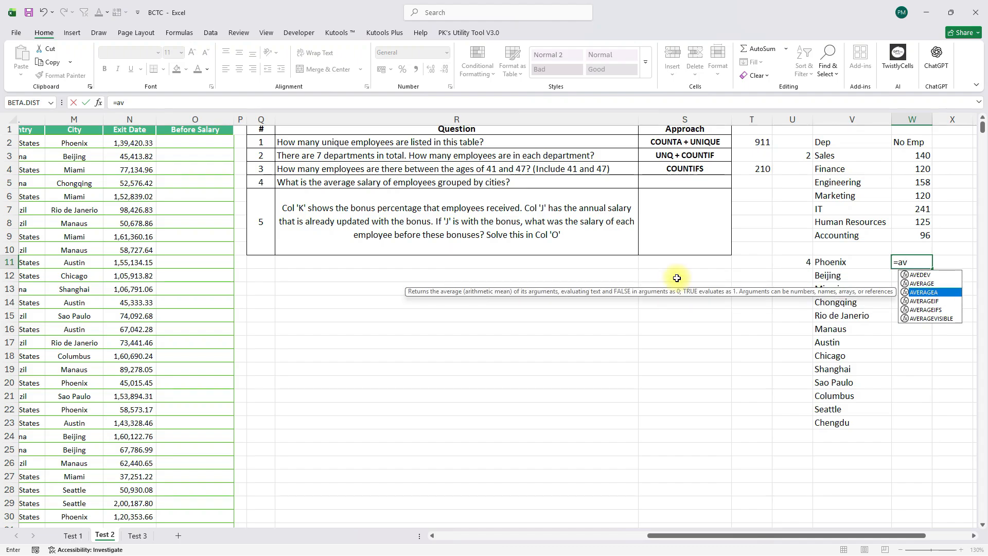
key(Down)
key(Tab)
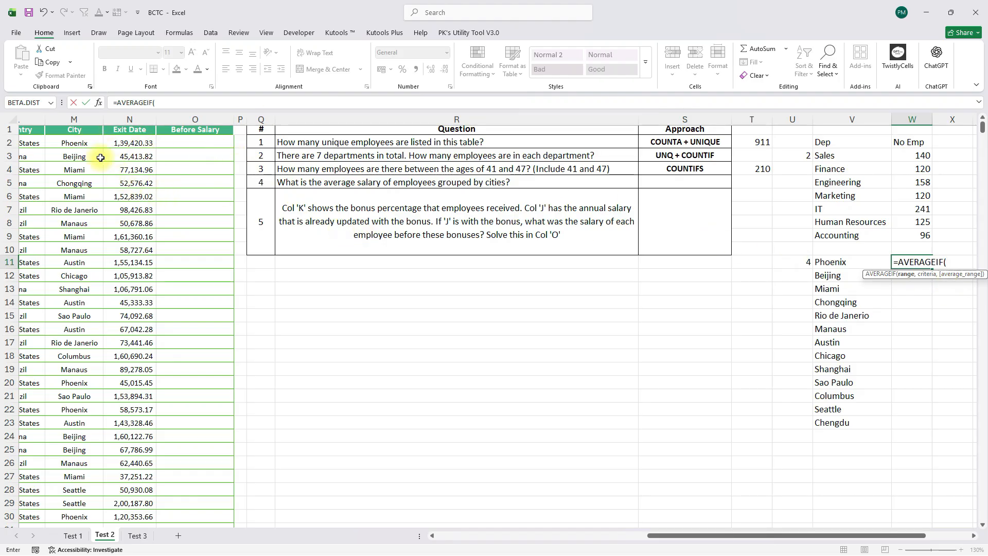
Step: Give the AVERAGEIF formula TBL_Employees[City] as its range and V11 as its criterion
click(93, 143)
key(ctrl+shift+Down)
text(,)
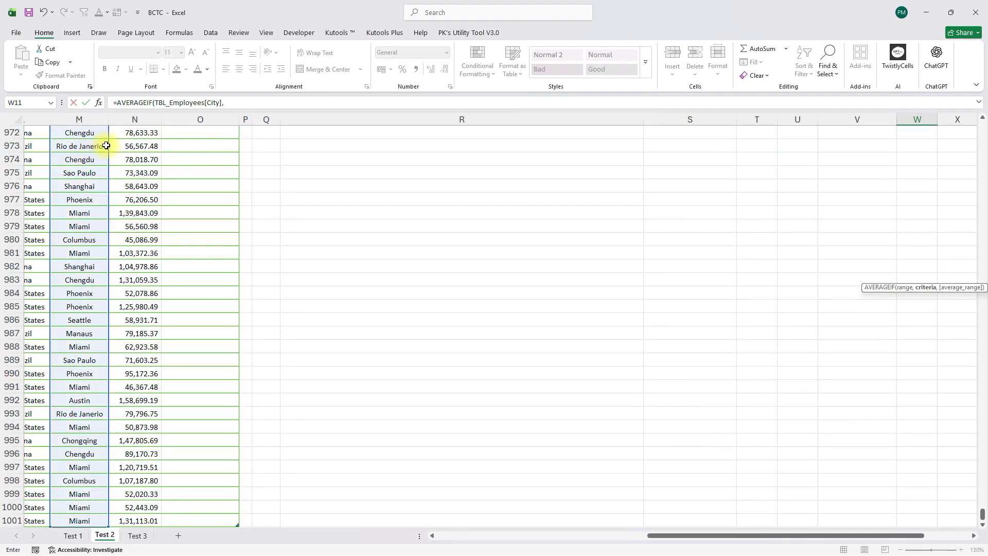
scroll(799, 219, up, 6)
scroll(800, 220, up, 20)
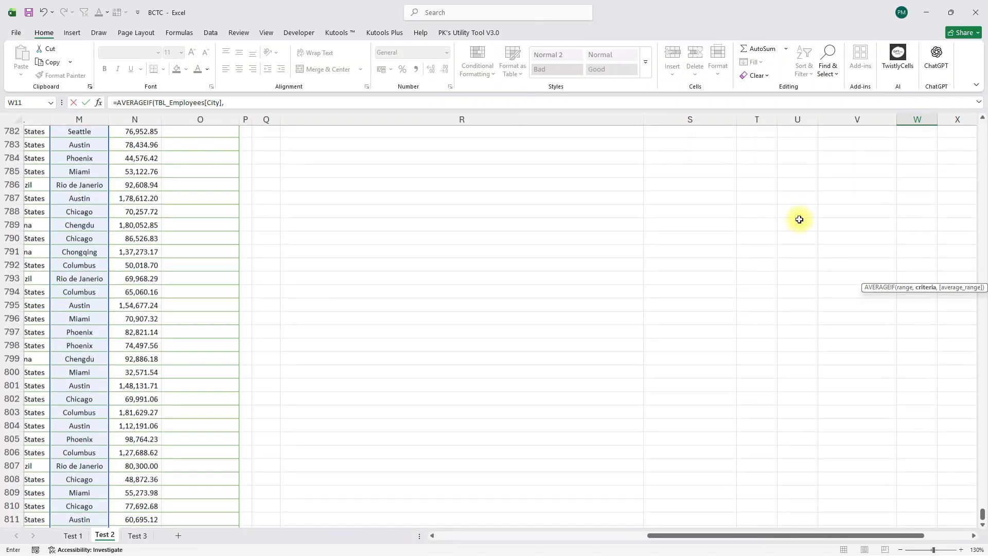
key(Left)
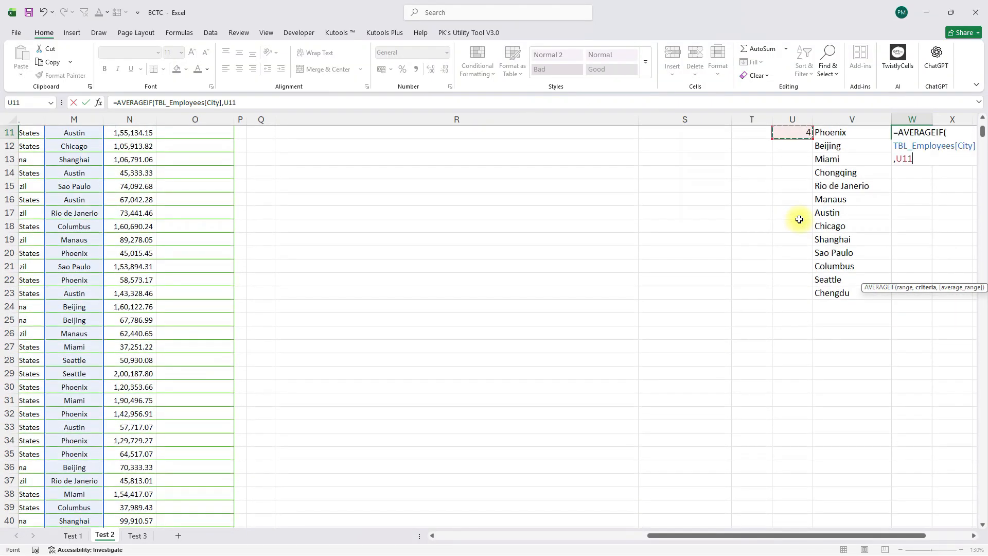
key(Down)
key(Down)
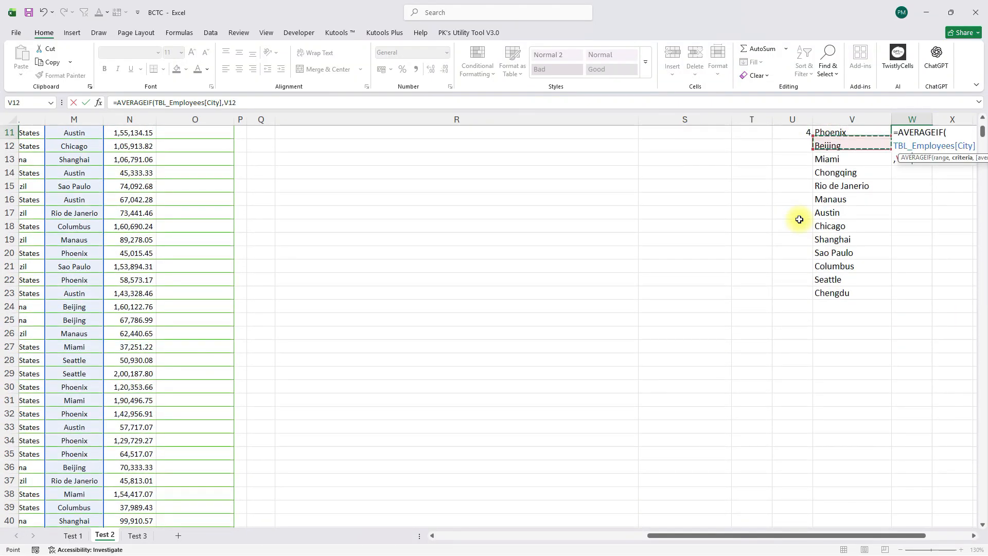
key(Up)
key(Up)
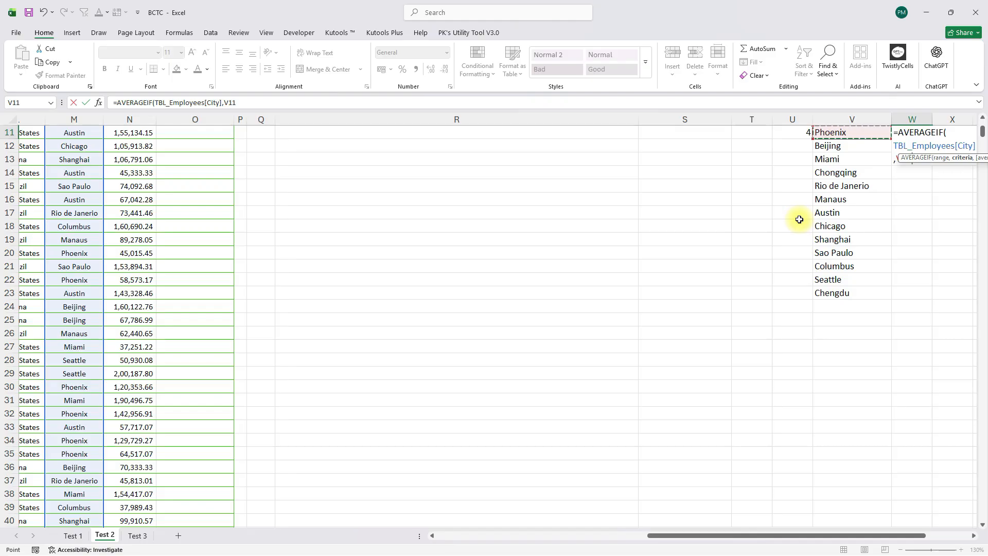
text(,)
Step: Give the AVERAGEIF formula TBL_Employees[Annual Salary] as its average range and enter it
scroll(492, 244, up, 3)
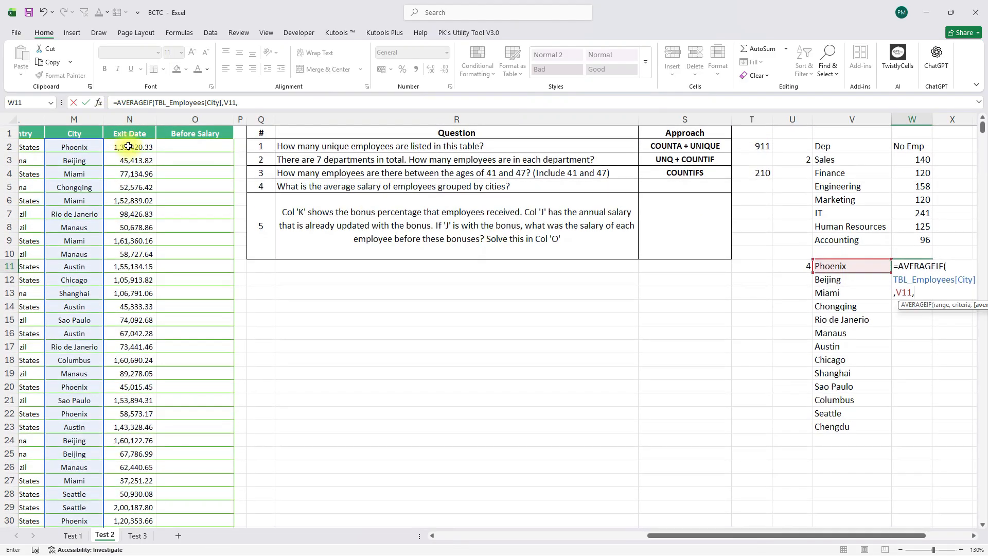
scroll(110, 232, left, 5)
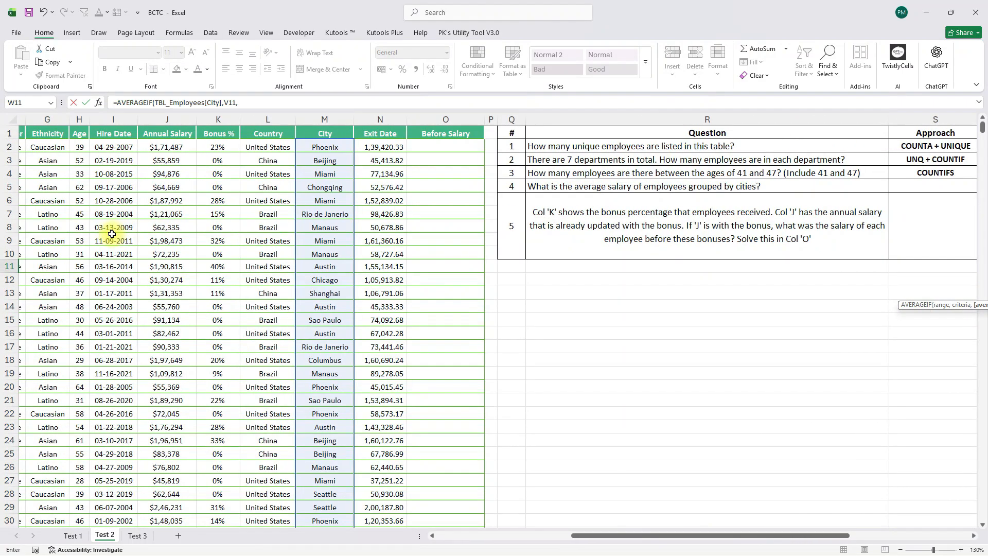
scroll(111, 234, left, 4)
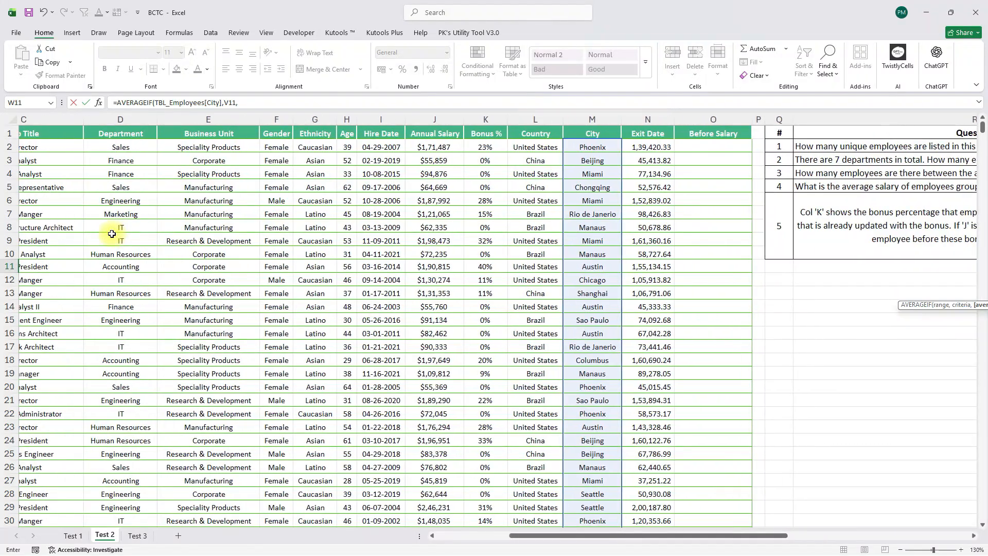
scroll(112, 234, left, 2)
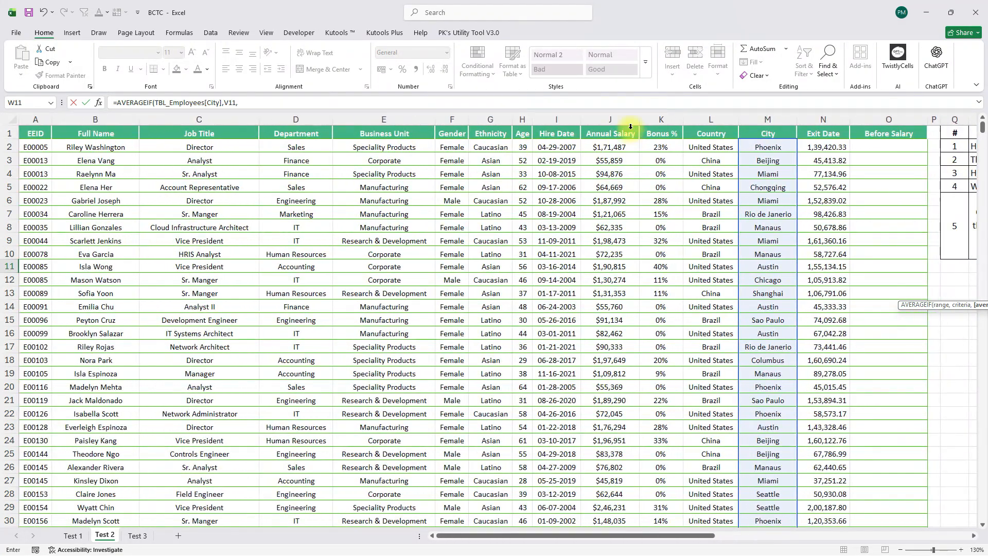
click(604, 148)
key(ctrl+shift+Down)
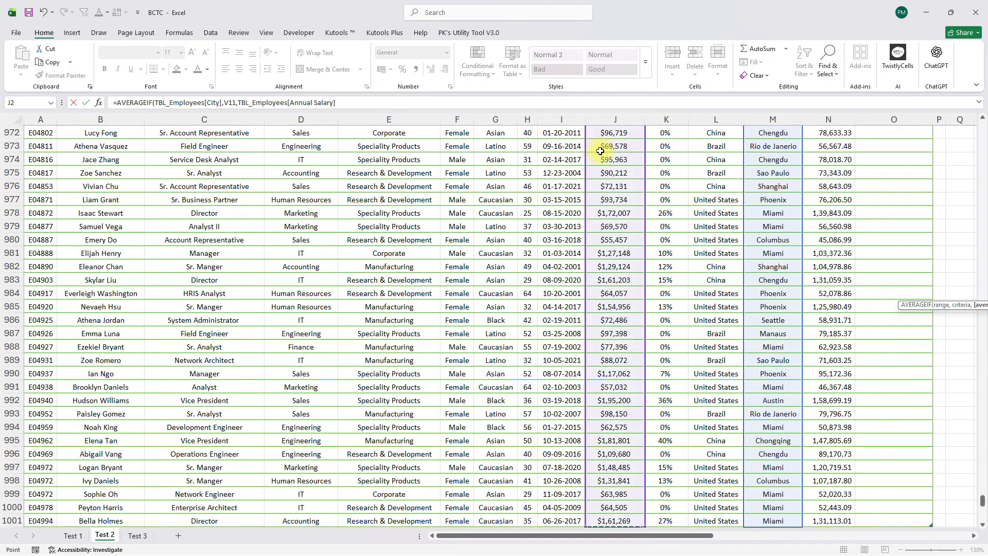
key(Return)
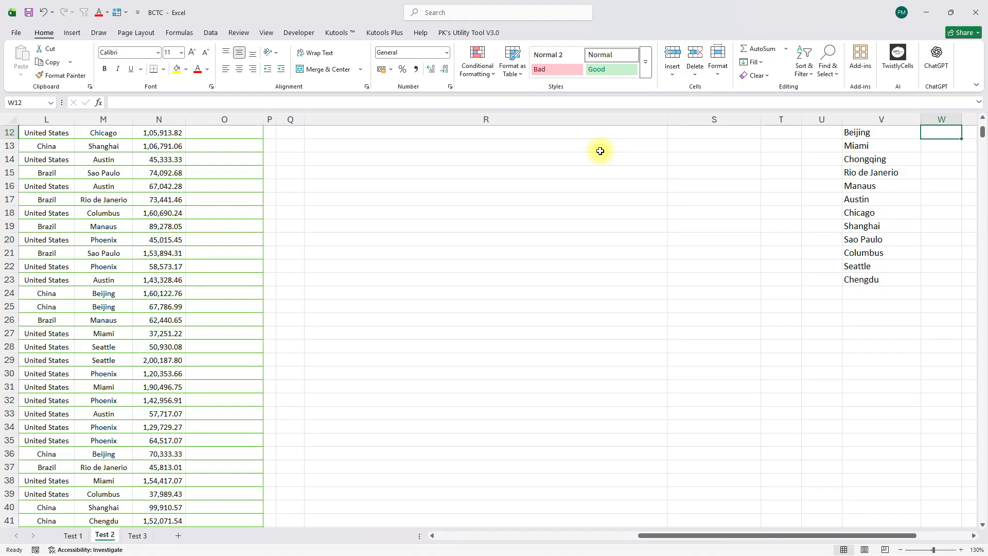
Step: Fill the AVERAGEIF formula down W11:W23 for every listed city and fit column W to its contents
key(Up)
key(Left)
key(Left)
key(Right)
key(ctrl+Down)
key(Right)
key(ctrl+shift+Up)
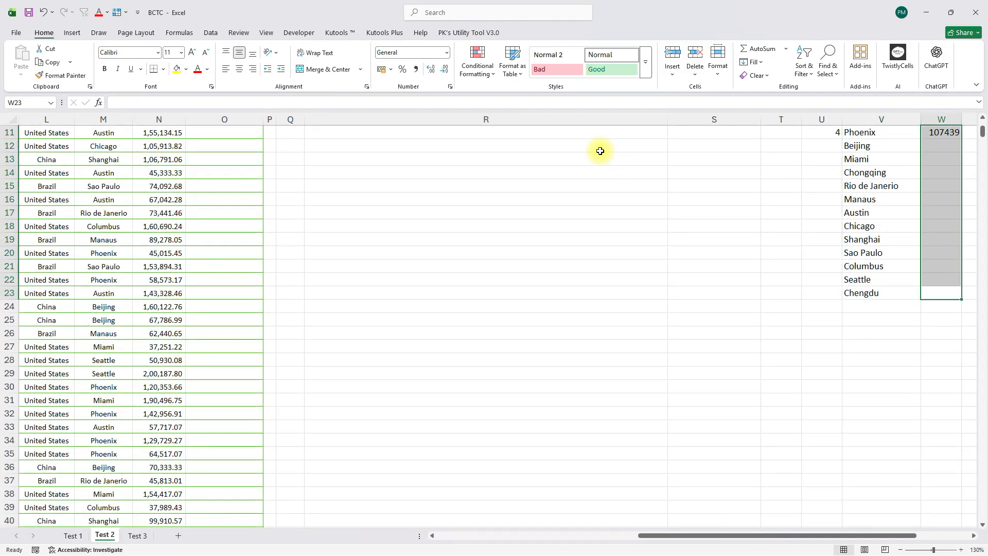
key(ctrl+d)
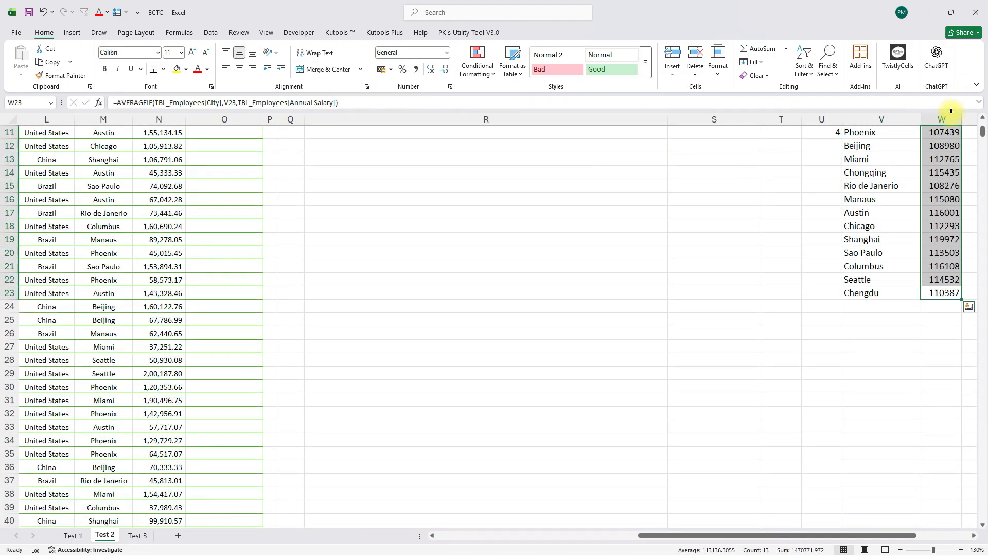
double_click(962, 119)
Step: Total the city averages in W24 with =SUM(W11:W23) and make the total bold
key(Down)
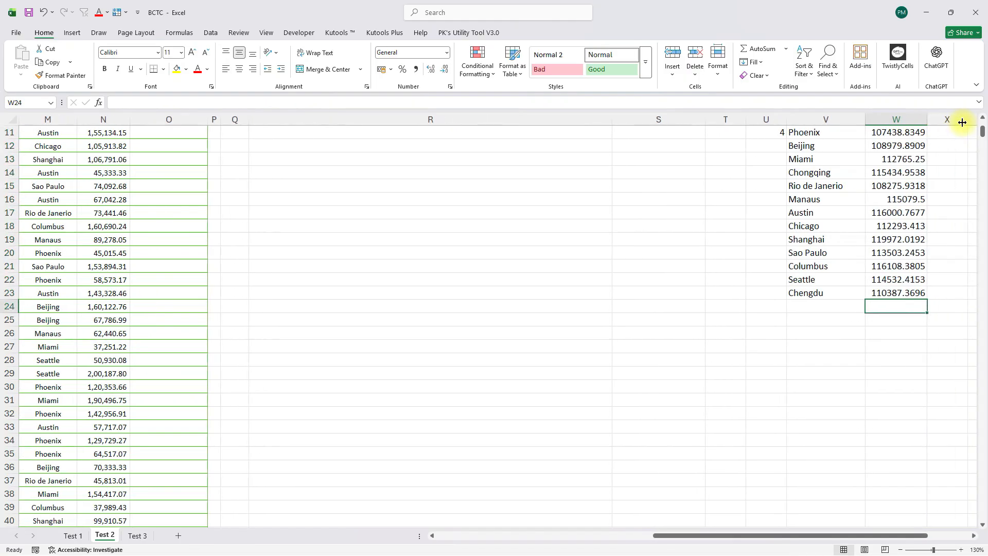
key(alt+equal)
key(Return)
key(Up)
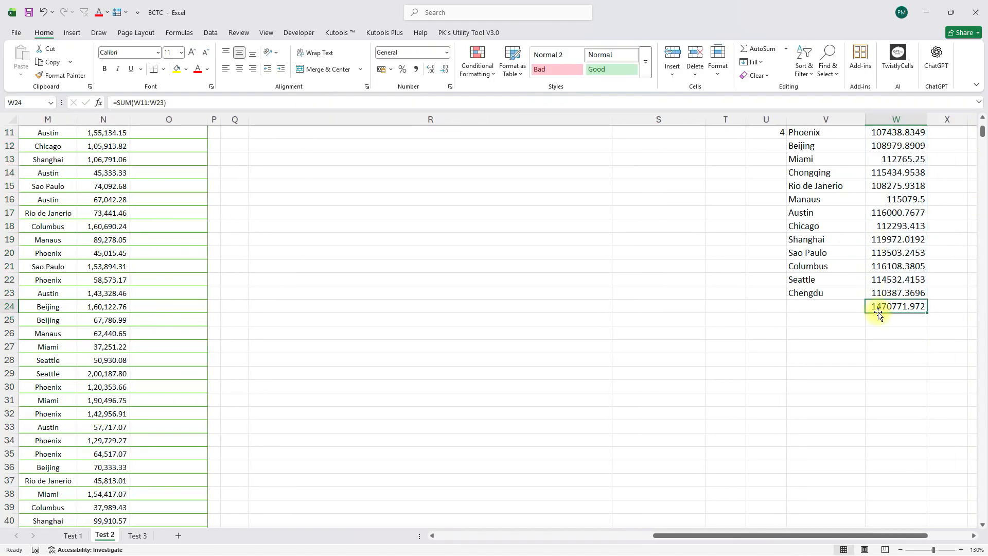
key(ctrl+b)
key(Up)
key(Up)
key(Up)
key(Down)
key(Down)
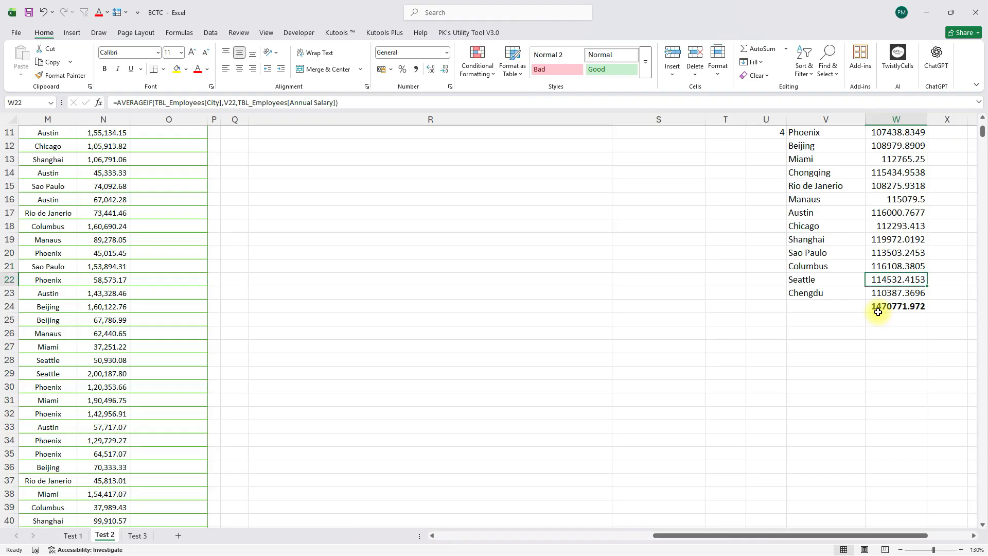
Step: Enter UNQ + AVIF as the approach for question 4 in S5
key(Up)
key(ctrl+Up)
key(ctrl+Up)
key(Left)
key(Left)
key(Left)
key(Left)
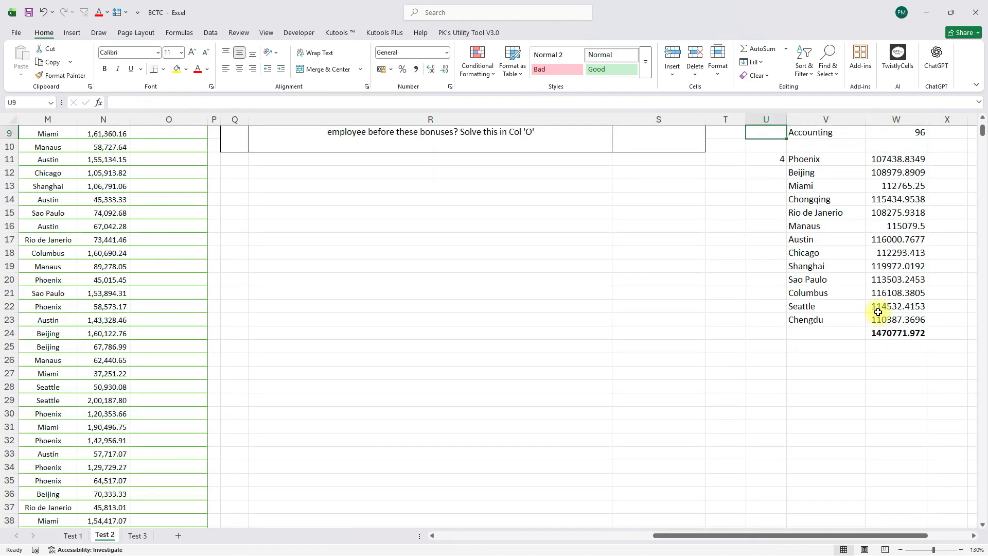
key(Up)
text(UN)
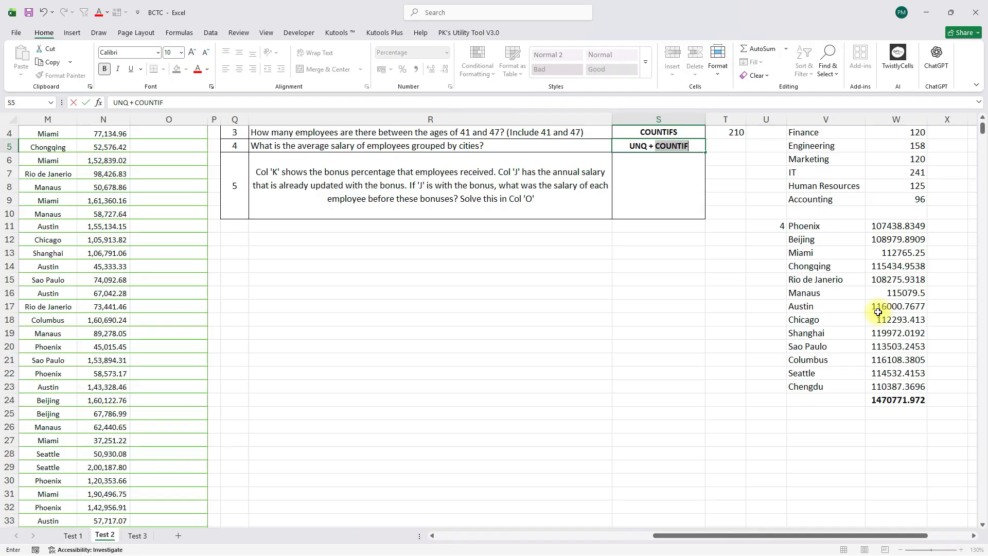
text(Q + AVU)
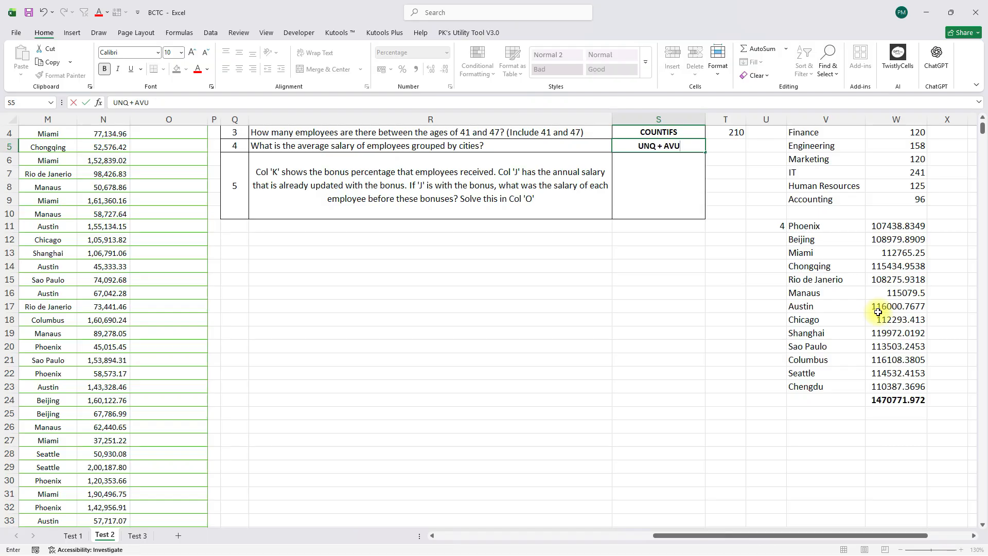
key(BackSpace)
text(IF)
key(Return)
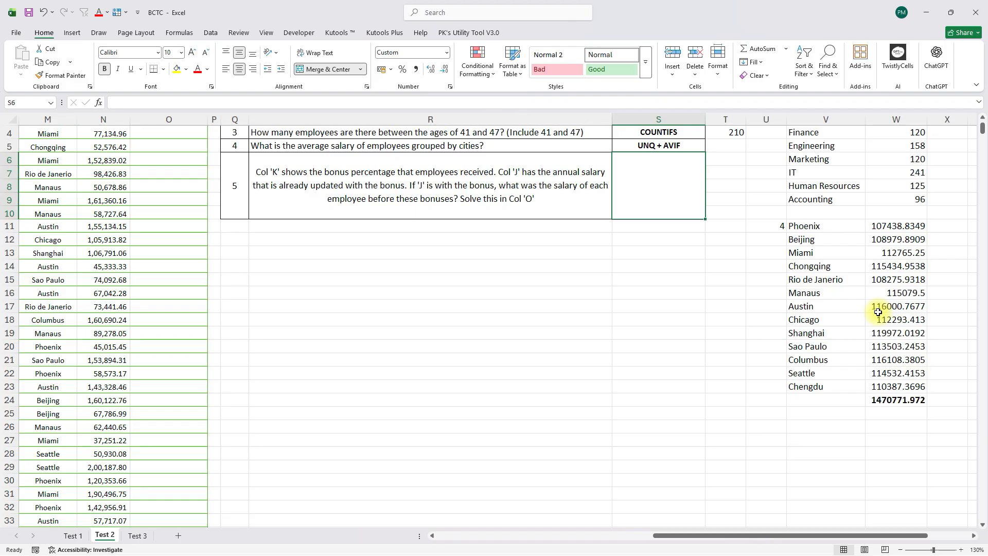
Step: Examine the Bonus % and Annual Salary columns that question 5 refers to
scroll(691, 365, up, 5)
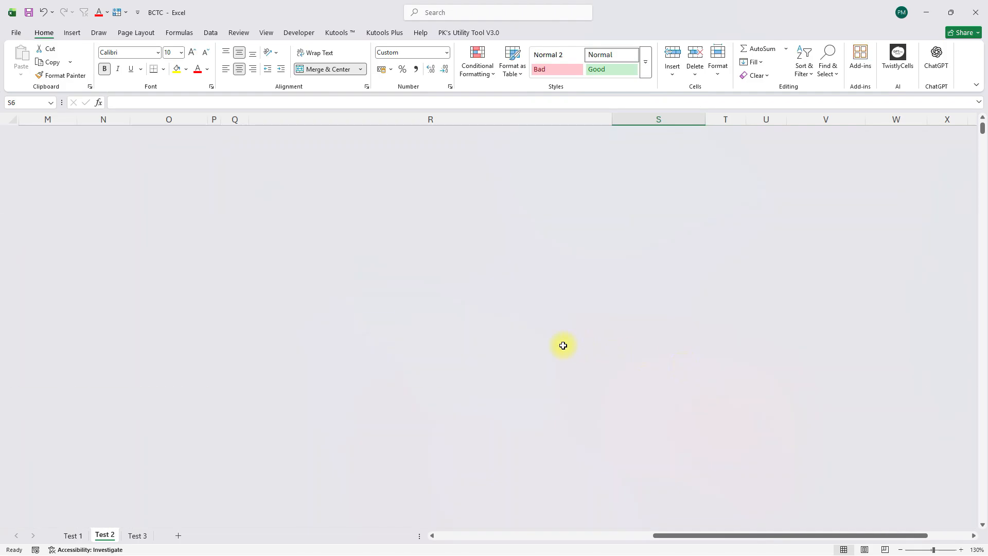
scroll(554, 349, left, 2)
scroll(554, 349, left, 2)
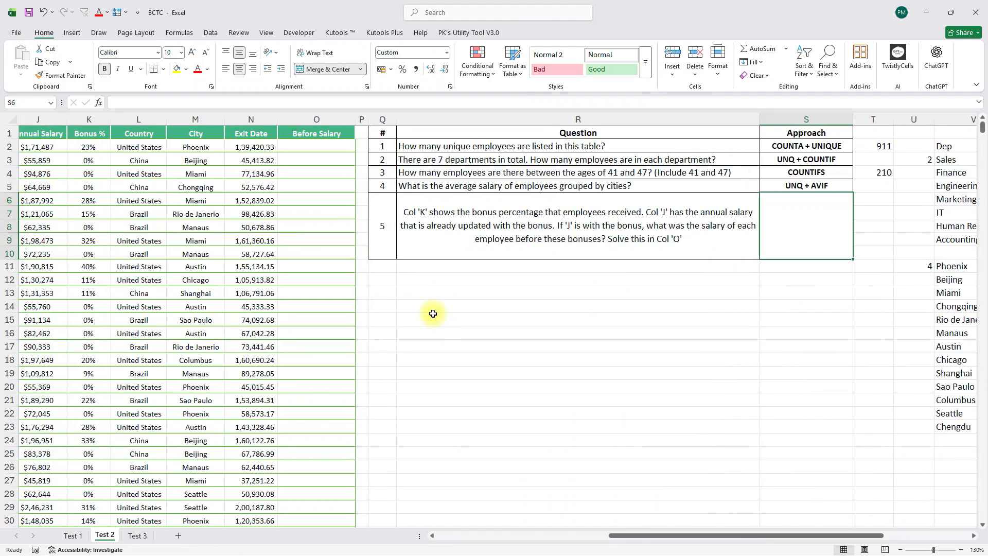
click(87, 124)
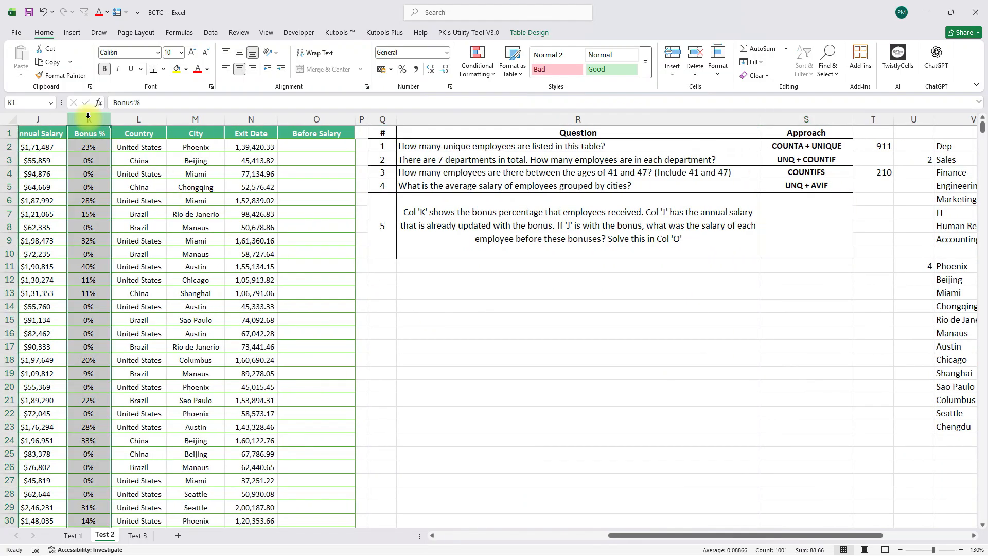
scroll(129, 172, left, 2)
scroll(128, 172, left, 1)
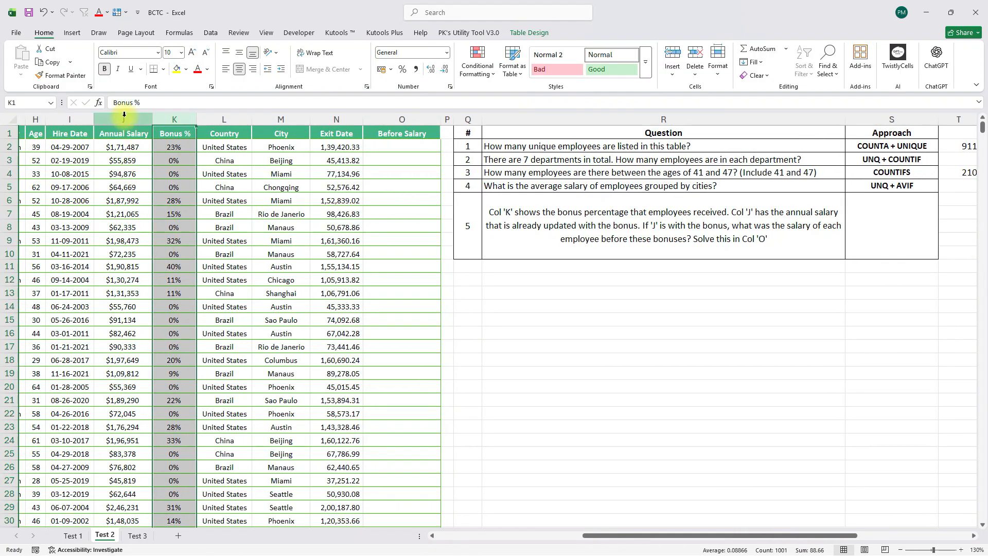
ctrl+click(124, 116)
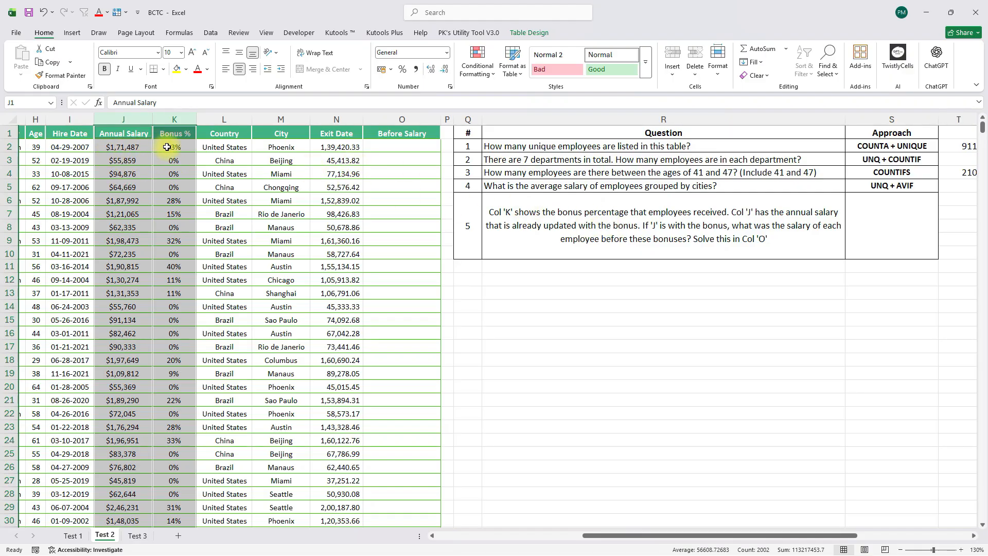
Step: Start a formula in O2 of the Before Salary column with a reference to the row's Annual Salary
click(123, 146)
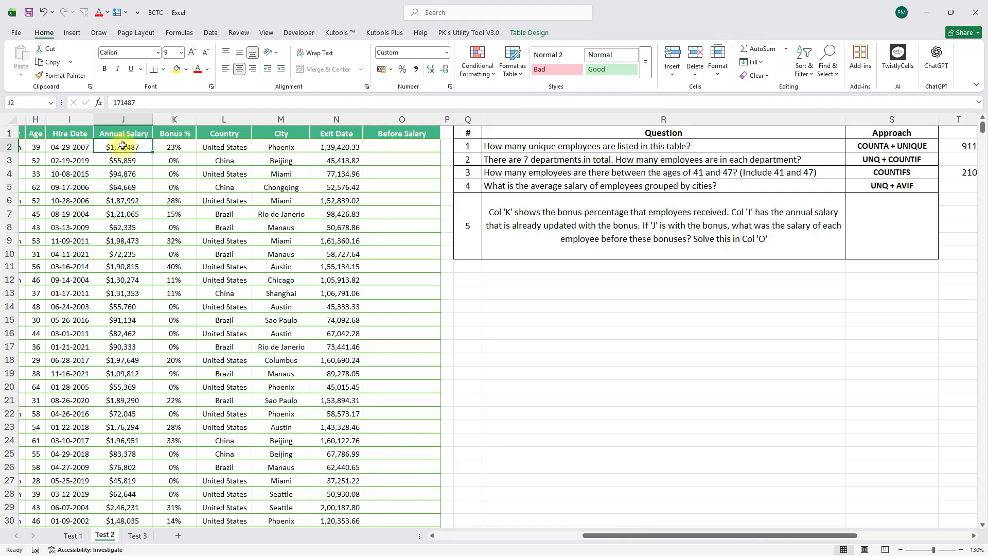
key(Right)
key(Right)
key(Right)
key(Right)
key(Right)
text(=)
key(Left)
key(Left)
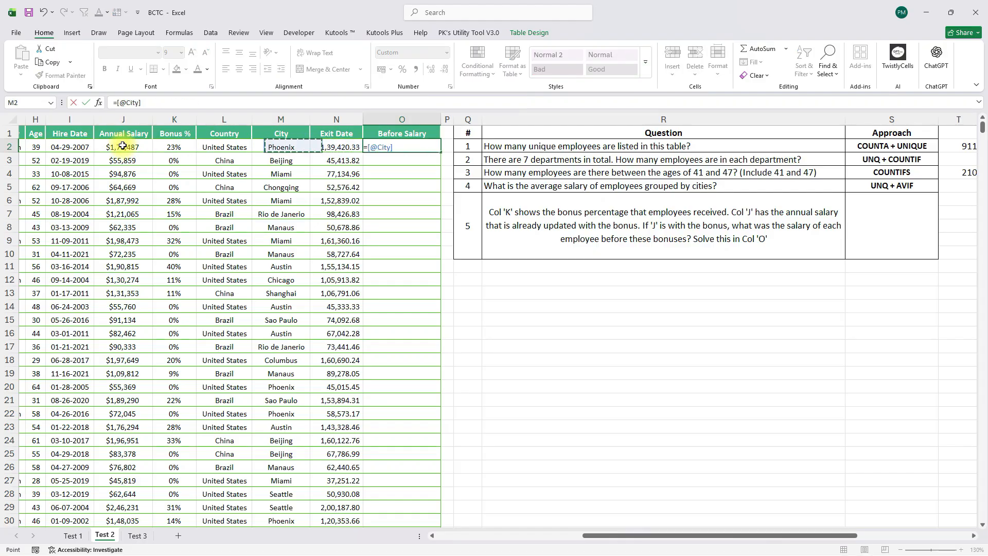
key(Left)
key(Left)
key(Left)
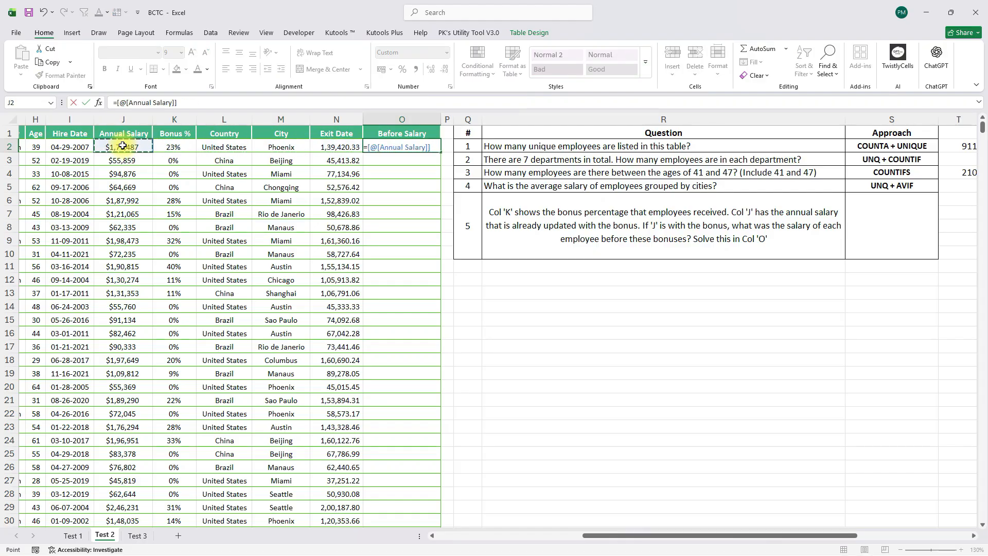
Step: Divide the Annual Salary reference by (1+[@[Bonus %]]) and enter the formula for the Before Salary column
text(/(1+)
key(Left)
key(Left)
key(Left)
key(Left)
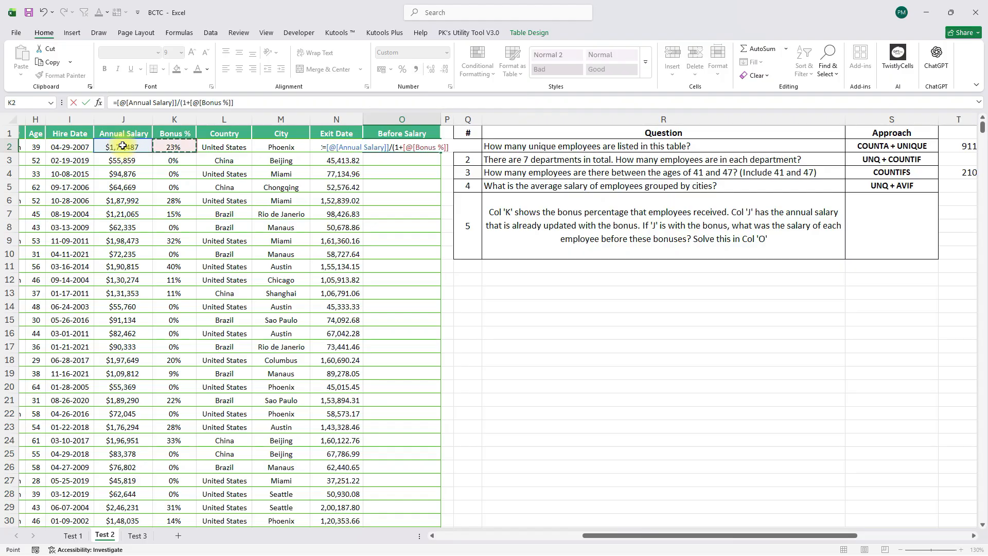
text())
key(ctrl+Return)
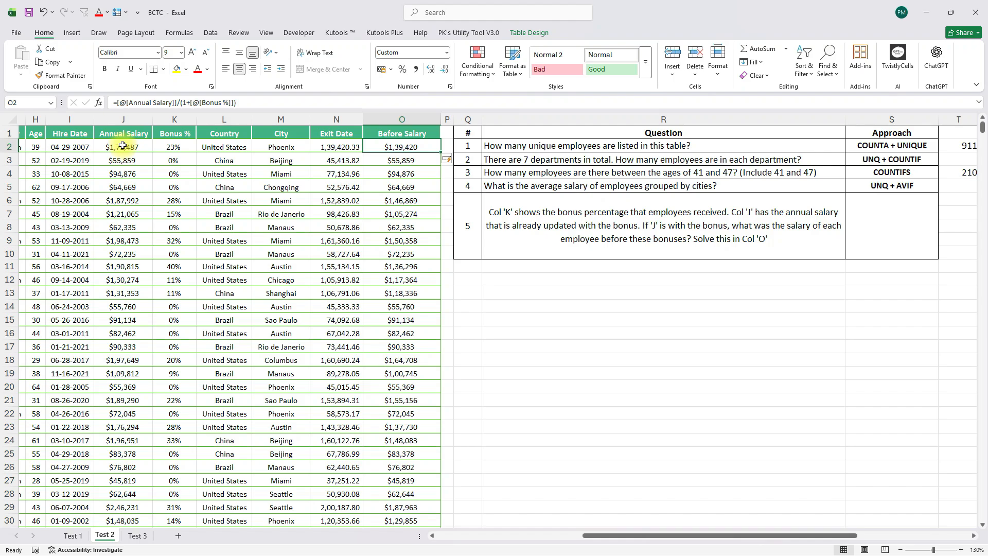
Step: Check the Before Salary results against the Annual Salary and Bonus % values in several rows
key(ctrl+Down)
key(ctrl+Up)
key(Down)
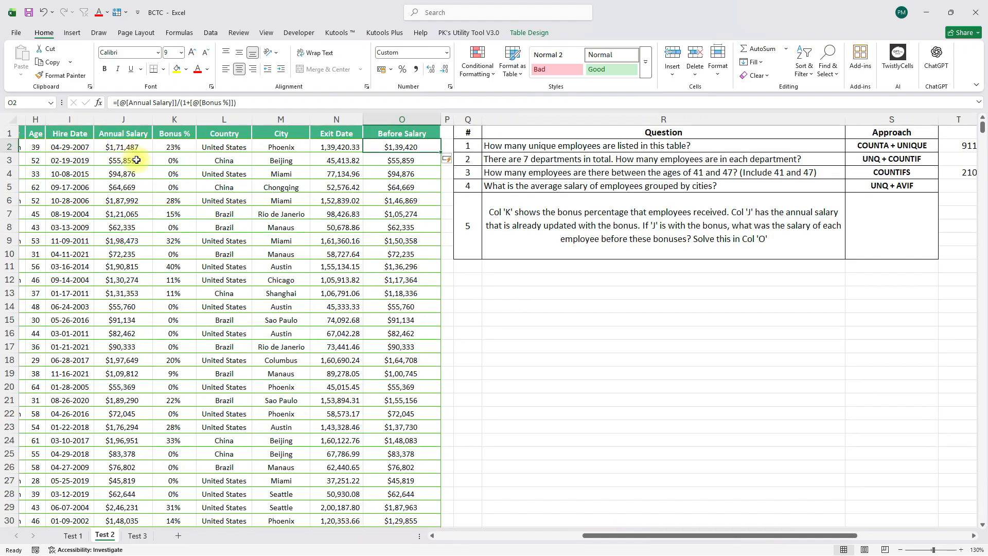
click(173, 147)
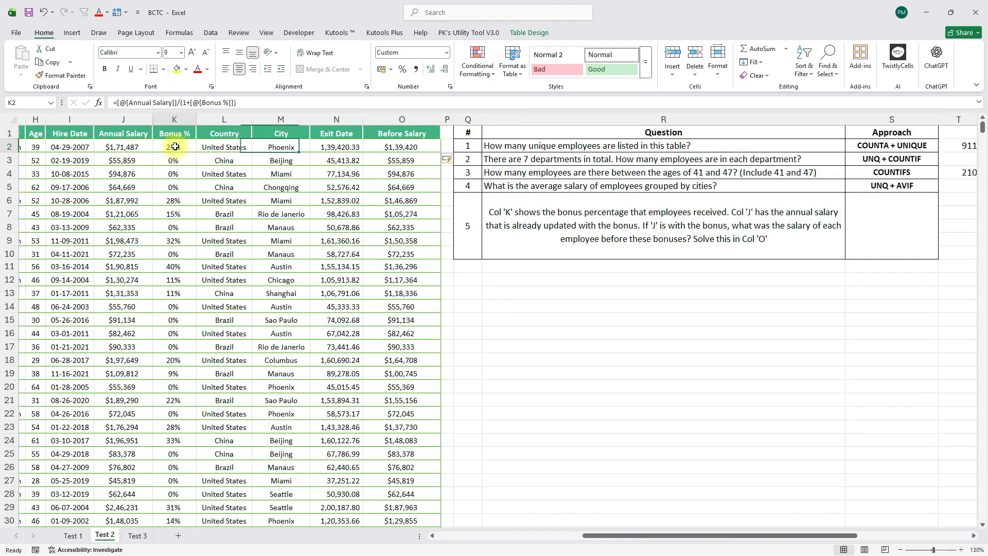
click(126, 149)
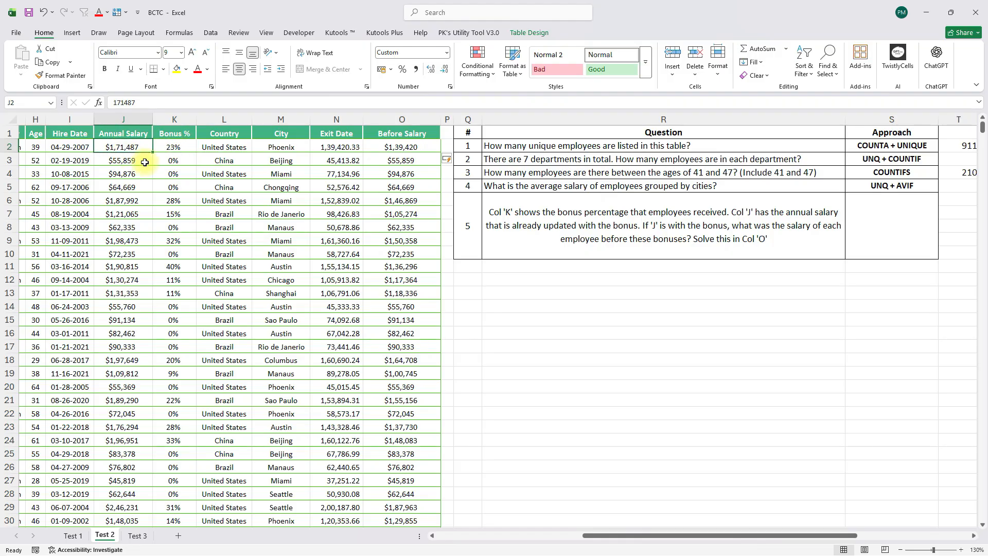
click(411, 148)
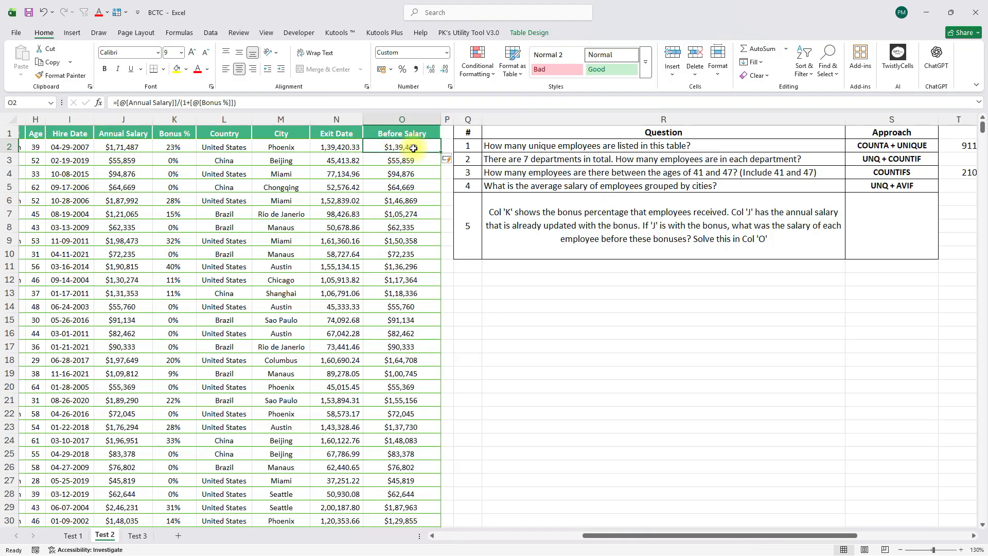
click(173, 161)
click(397, 163)
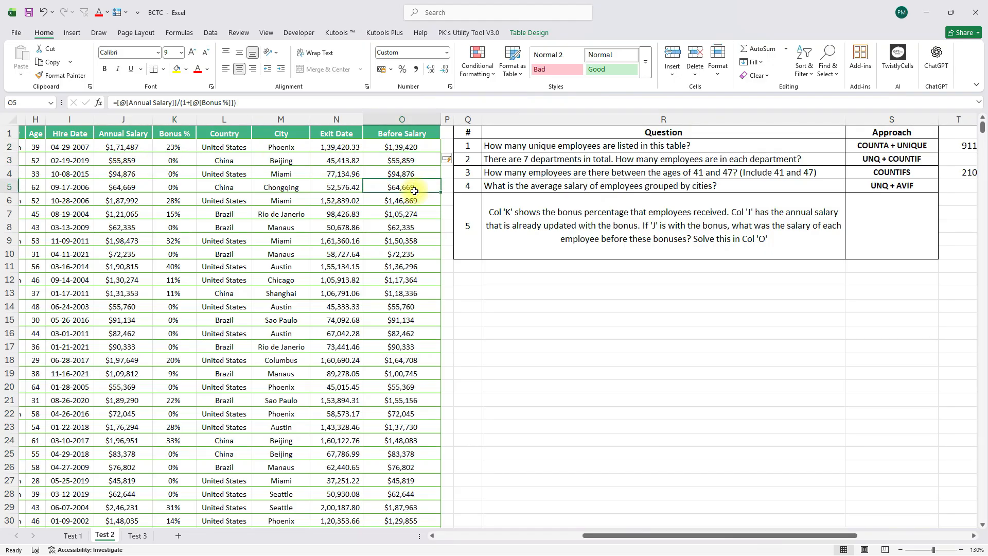
click(135, 208)
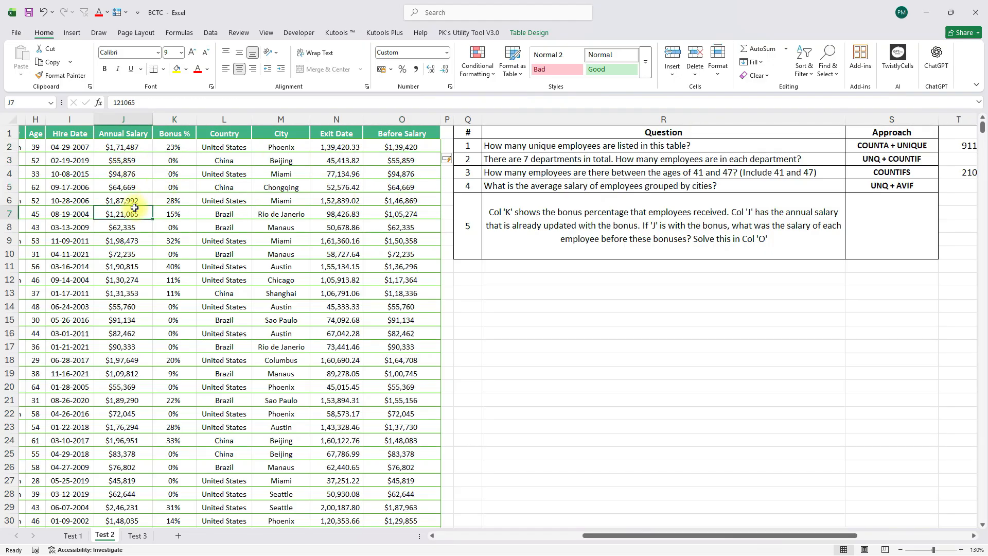
Step: Switch to the Test 3 sheet and review its sales data columns and the first question
key(ctrl+Up)
key(ctrl+Left)
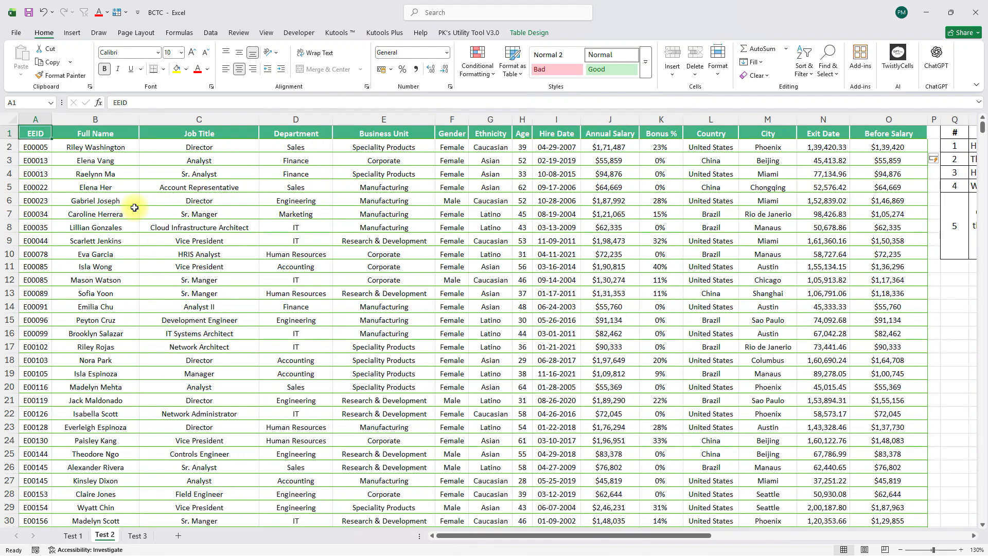
click(139, 536)
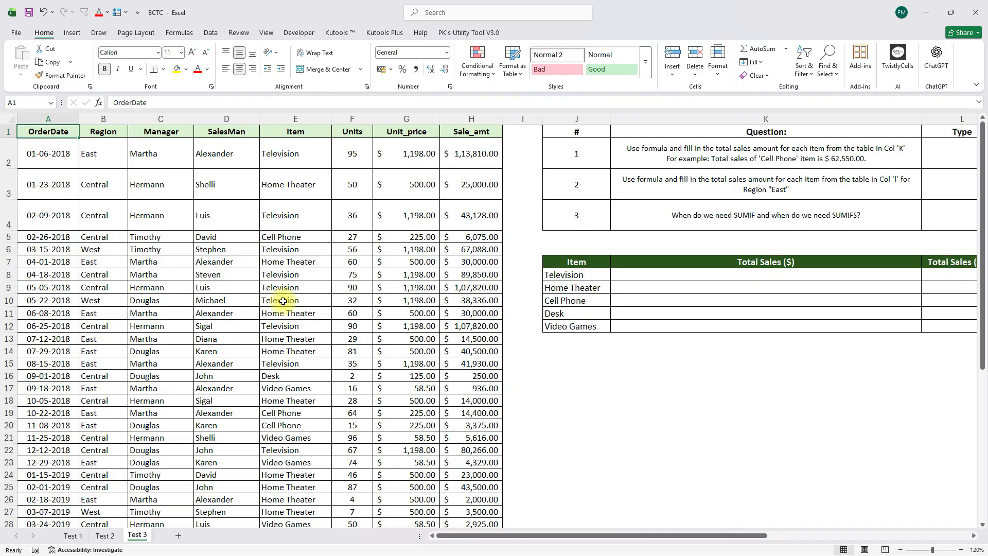
drag(49, 118, 437, 119)
scroll(752, 251, right, 3)
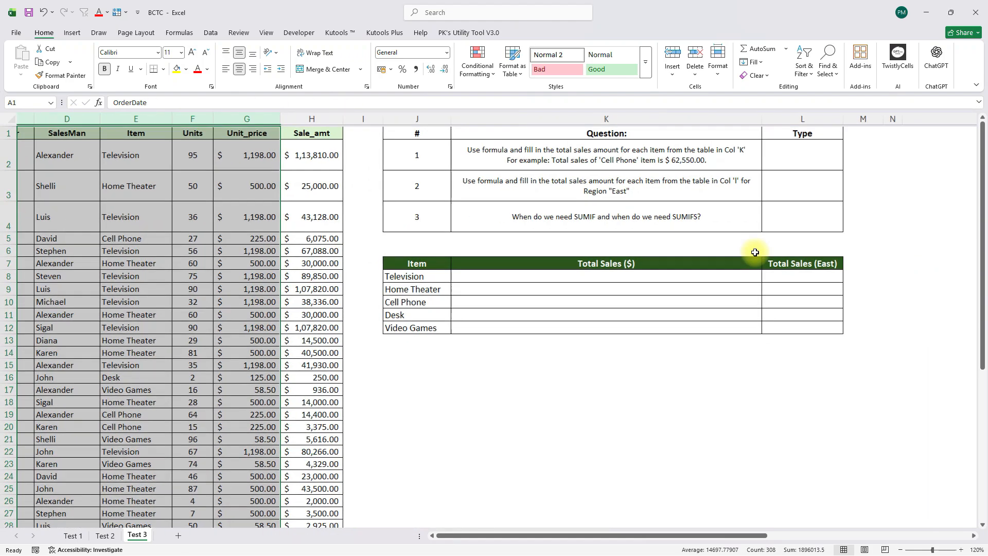
click(560, 161)
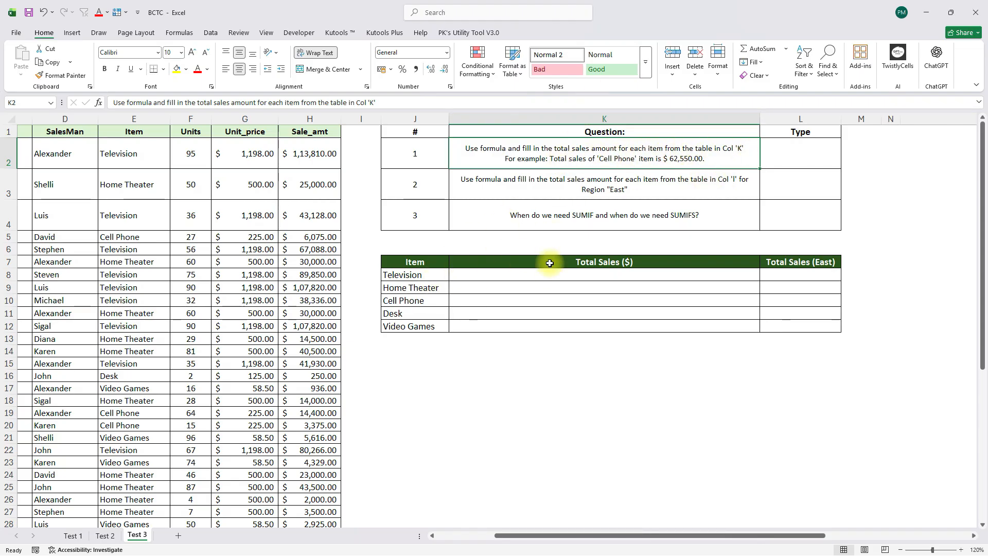
Step: Review question 1, its Cell Phone example and the item list with the empty Total Sales ($) column
drag(519, 274, 513, 336)
drag(405, 273, 402, 324)
click(505, 280)
drag(505, 280, 507, 323)
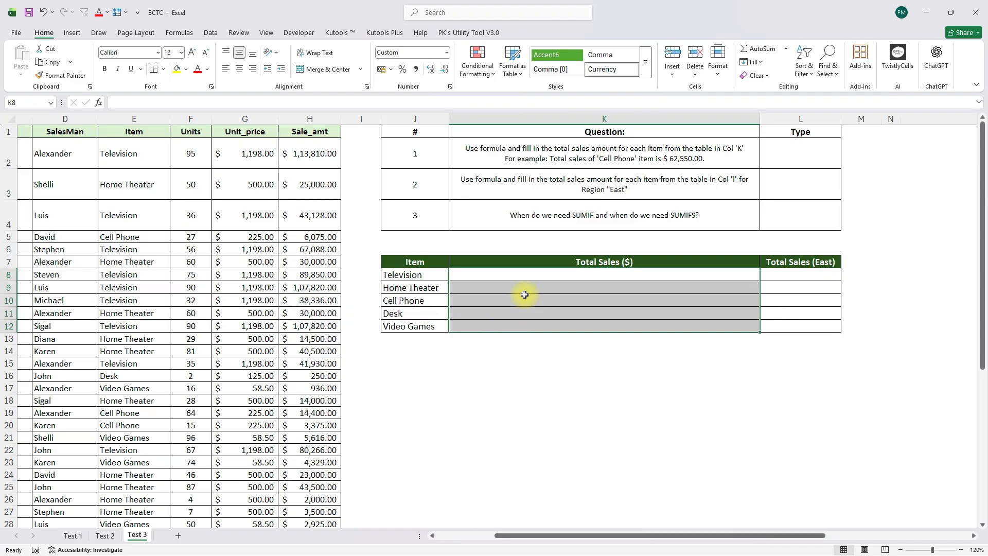
click(612, 160)
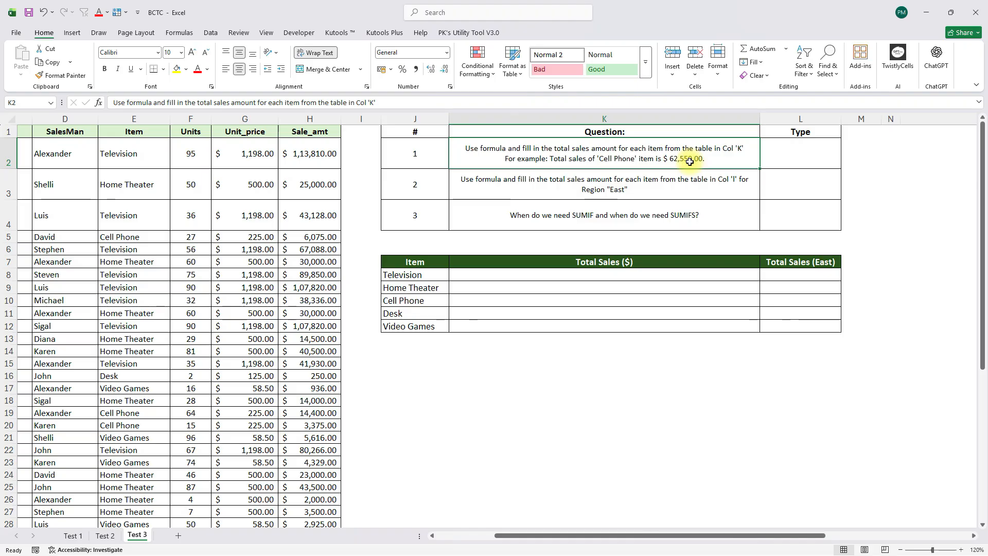
click(419, 272)
click(398, 287)
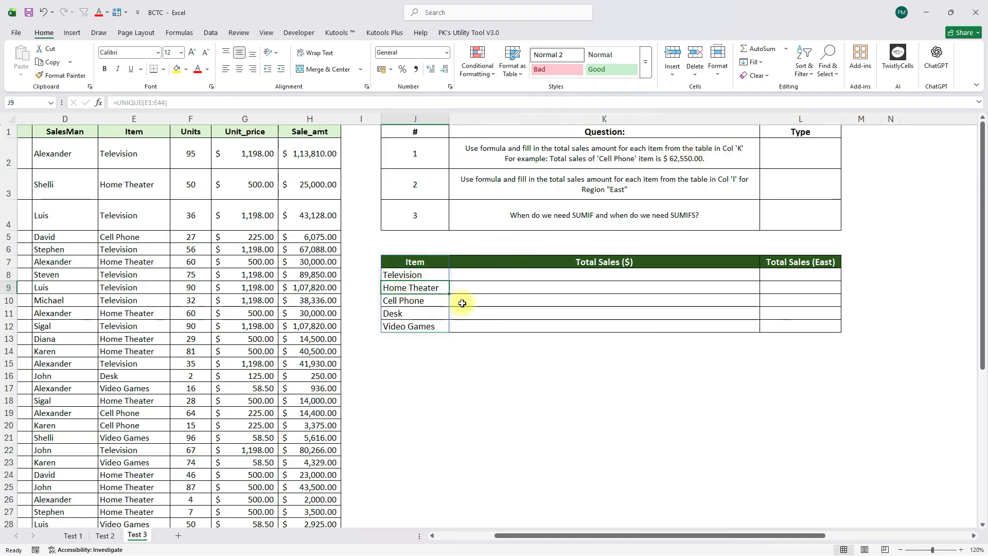
click(672, 160)
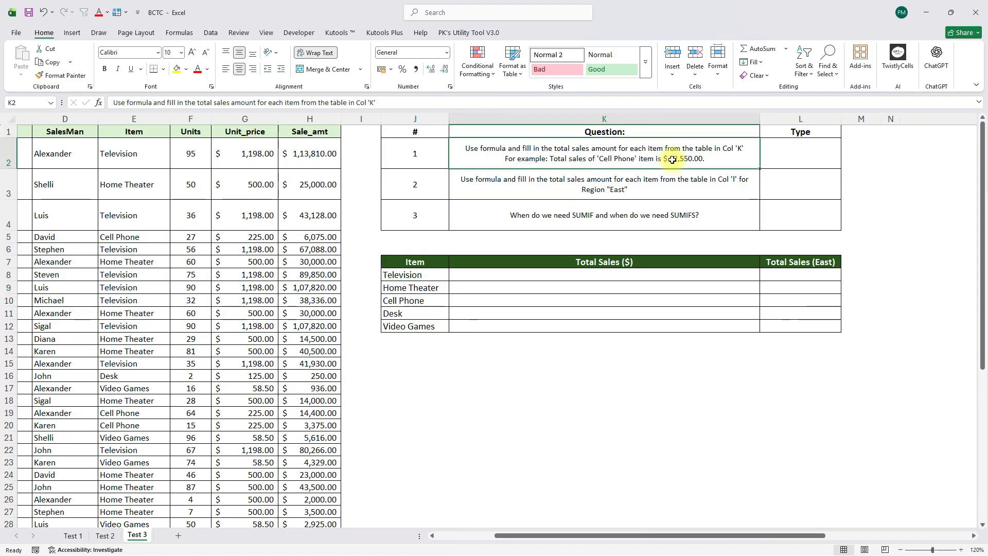
Step: Start a SUMIF formula in K8 with the Item data $E$2:$E$44 as the absolute criteria range
click(545, 271)
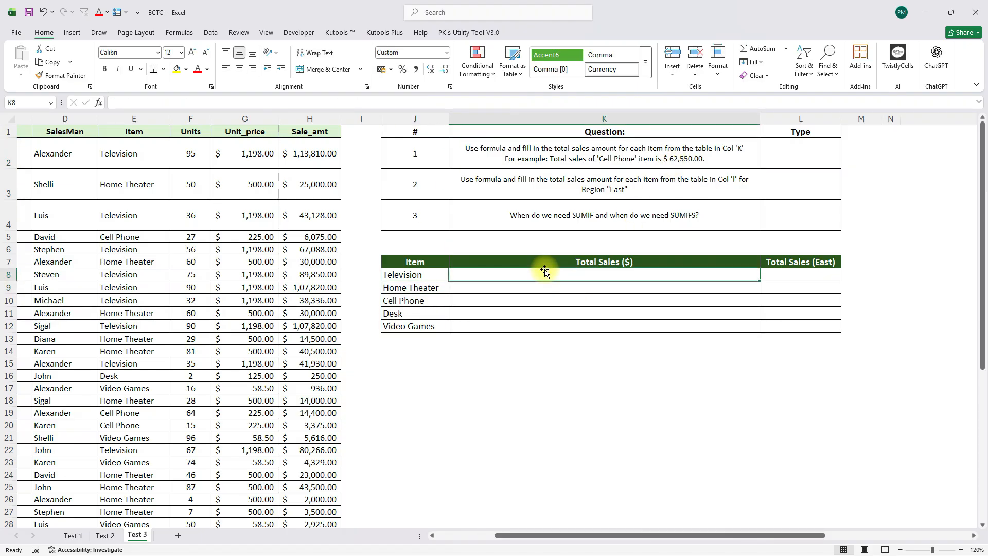
scroll(545, 271, left, 3)
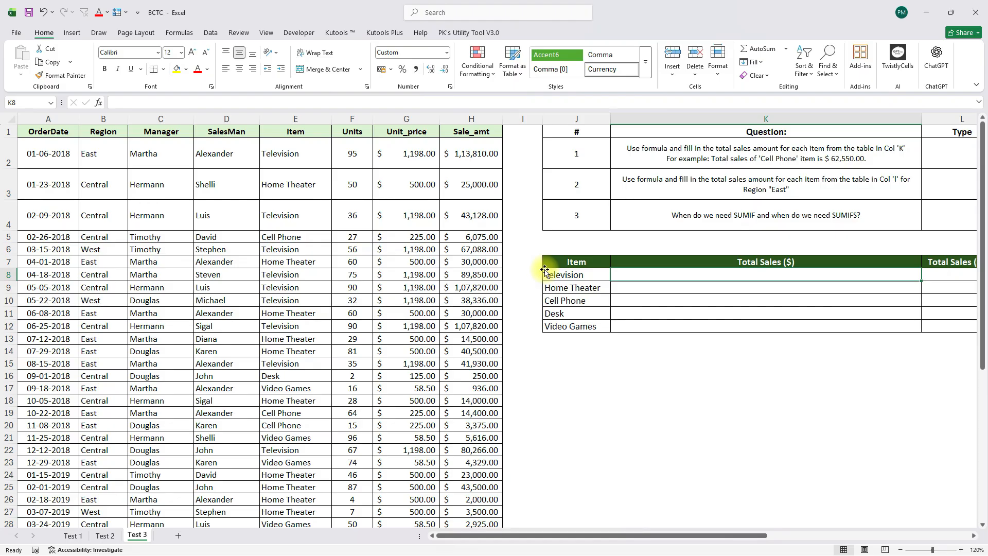
text(=sun)
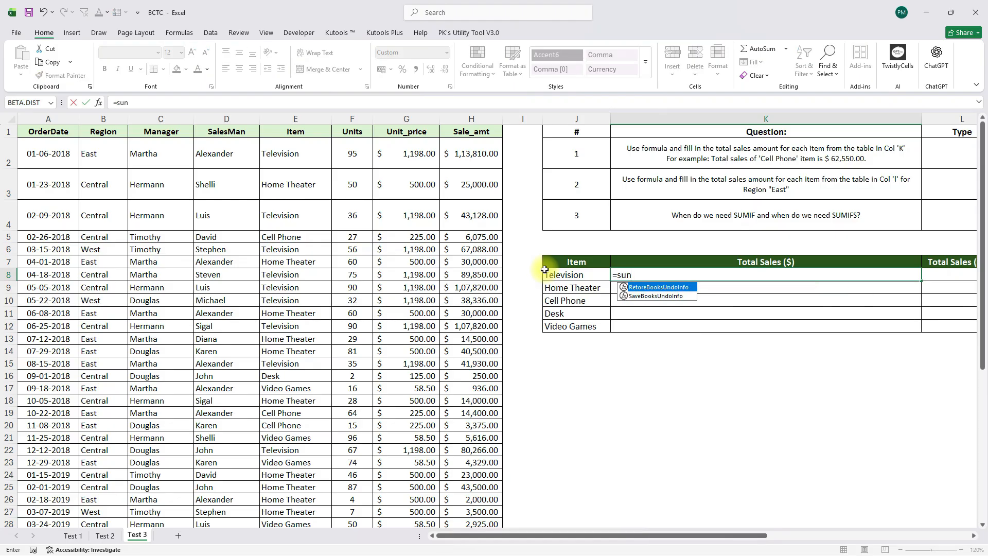
key(BackSpace)
text(m)
key(Down)
key(Down)
key(Down)
key(Down)
key(Tab)
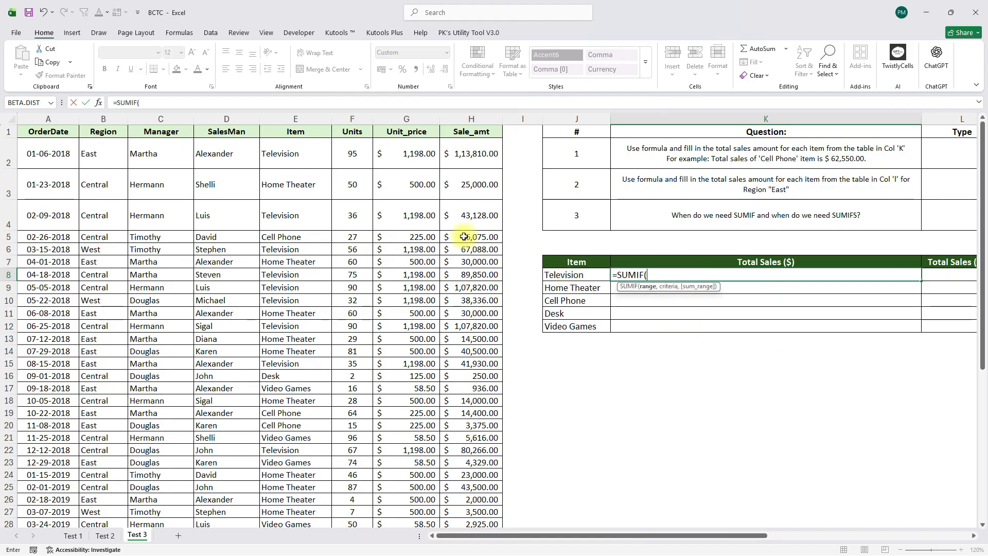
drag(289, 154, 309, 526)
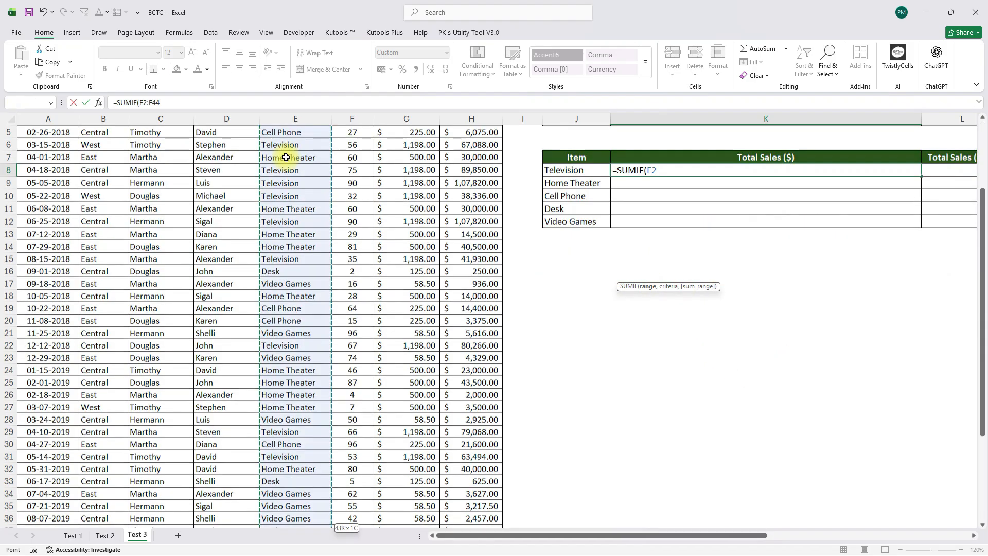
scroll(286, 158, down, 3)
scroll(285, 155, up, 4)
key(F4)
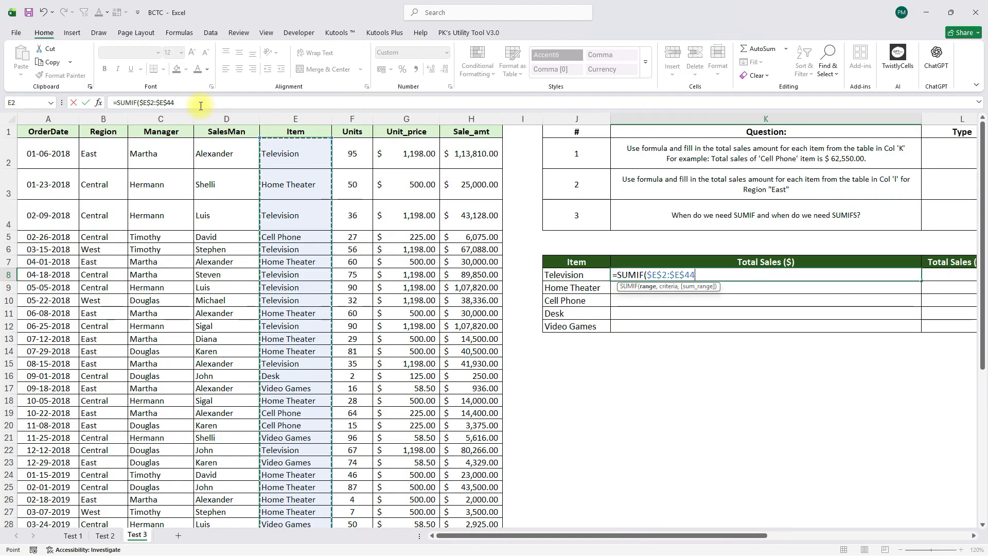
text(,)
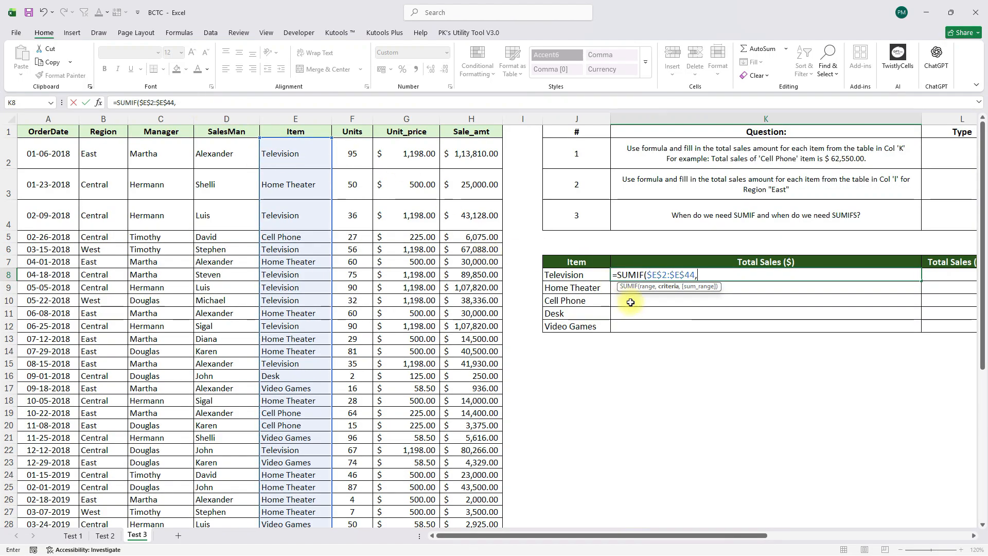
Step: Set the SUMIF criteria to the Television item in J8
click(572, 277)
key(Down)
key(Down)
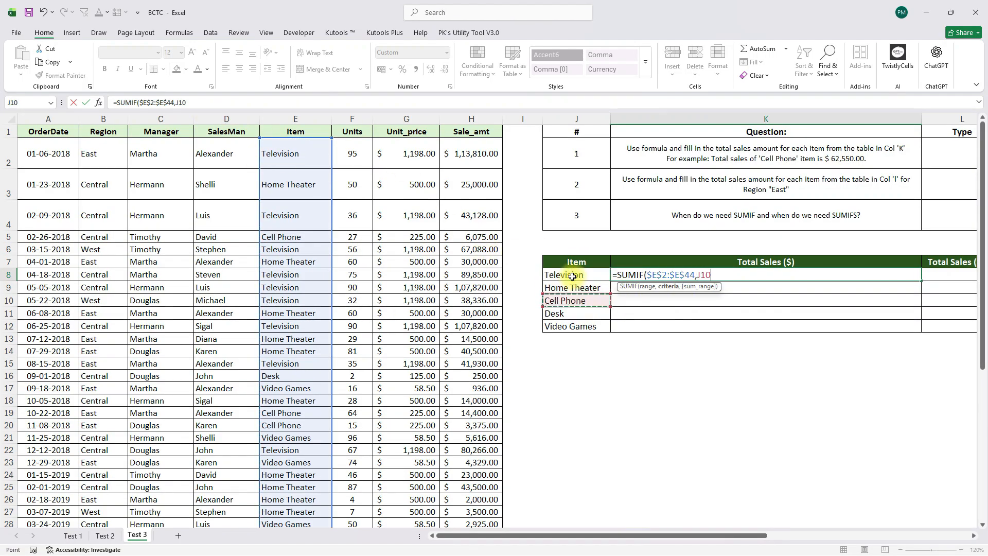
key(Up)
key(Up)
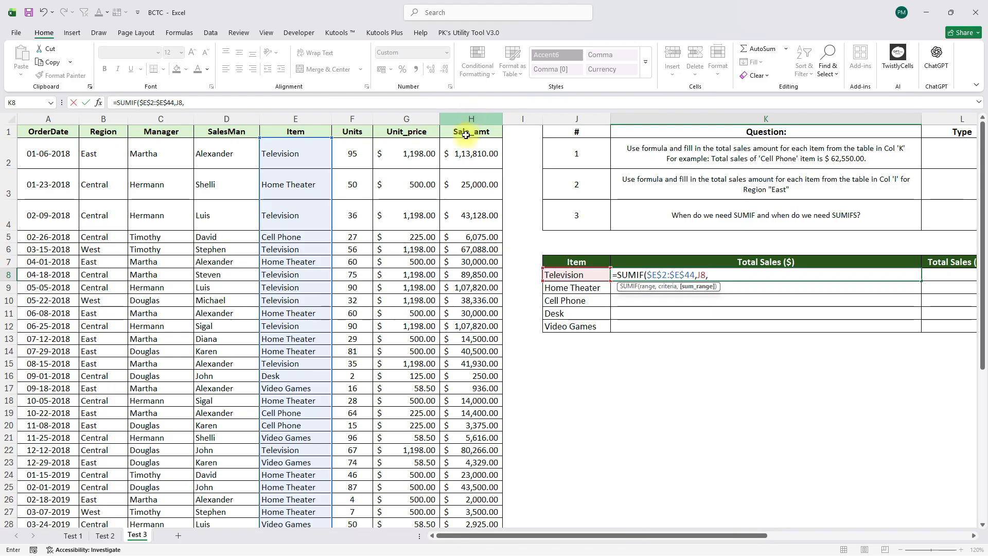
Step: Use the Sale_amt data $H$2:$H$44 as the absolute sum range and enter the SUMIF formula in K8
drag(468, 146, 463, 145)
scroll(463, 144, down, 3)
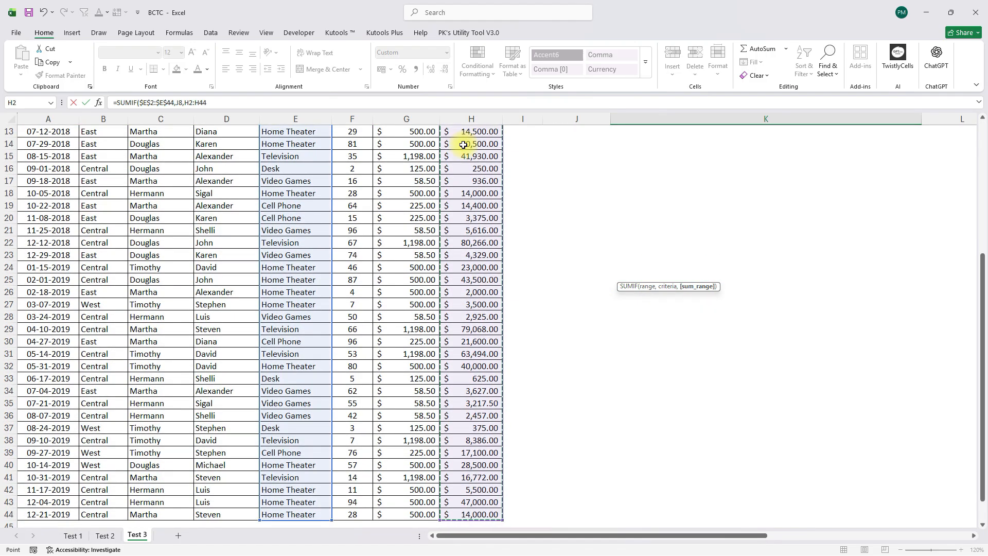
text())
scroll(509, 245, up, 4)
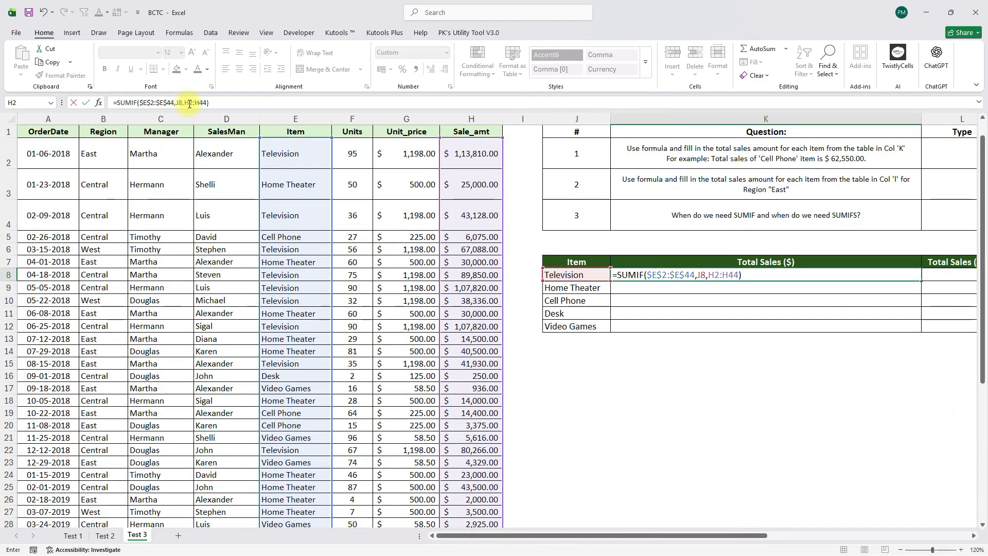
drag(185, 103, 207, 103)
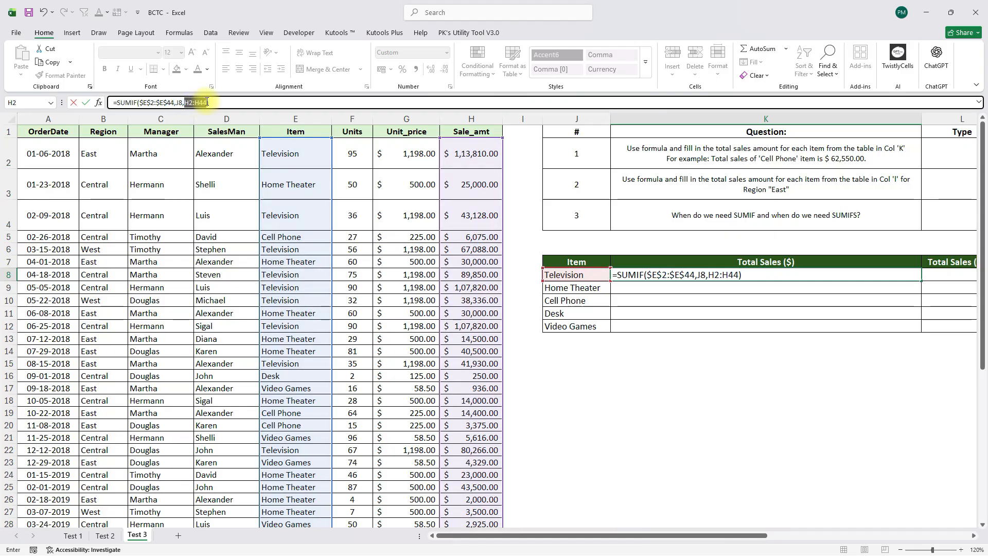
key(F4)
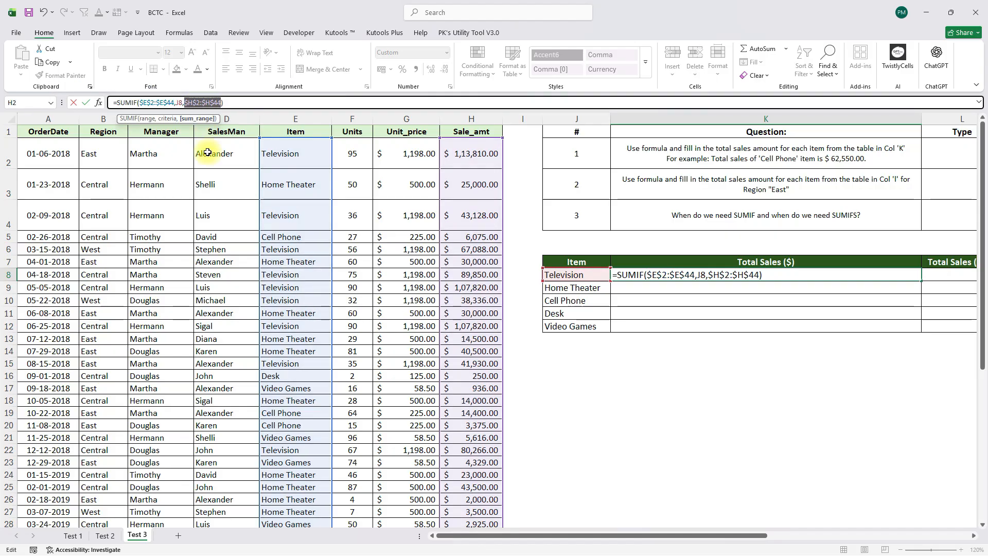
key(ctrl+Return)
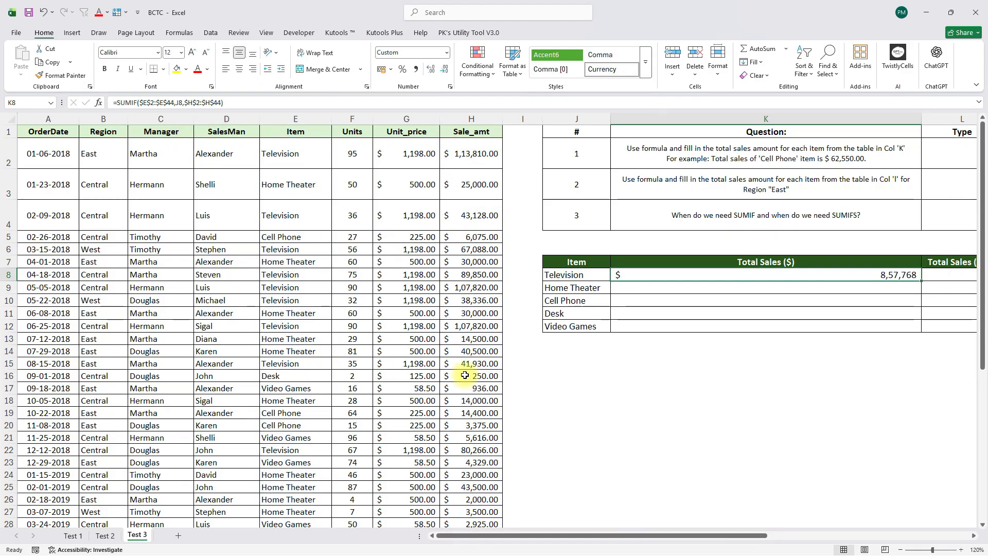
Step: Fill the Total Sales ($) formula down through K12 and check the Cell Phone total against the question's example
key(shift+Down)
key(shift+Down)
key(shift+Down)
key(shift+Down)
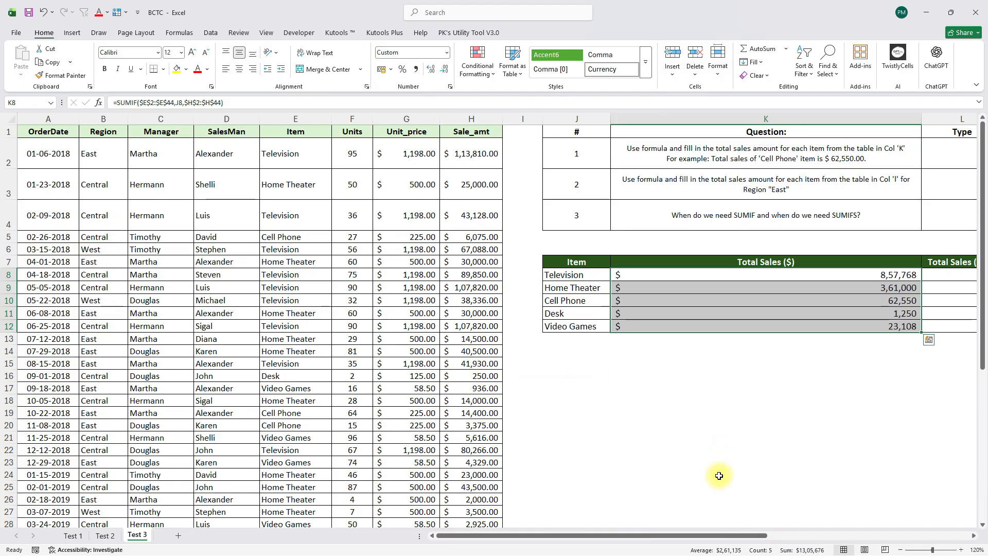
click(571, 309)
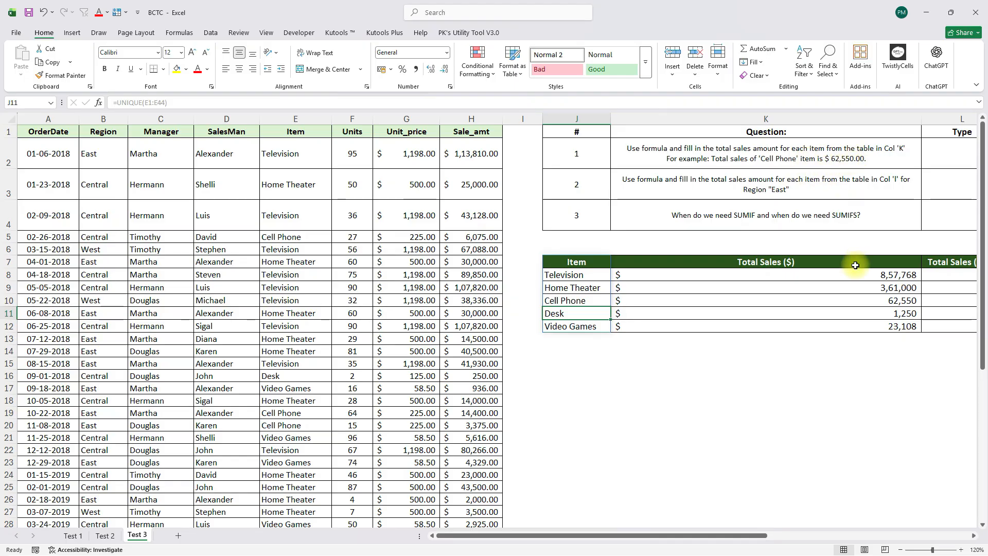
click(867, 299)
Step: Review question 2 on item sales for region East, along with the item list and the Total Sales (East) column
scroll(867, 297, right, 1)
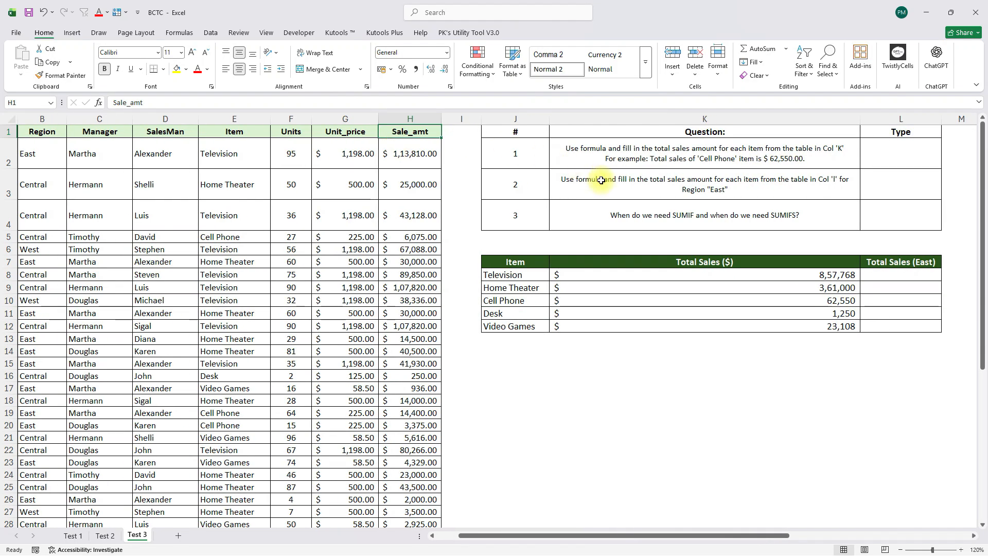
click(600, 185)
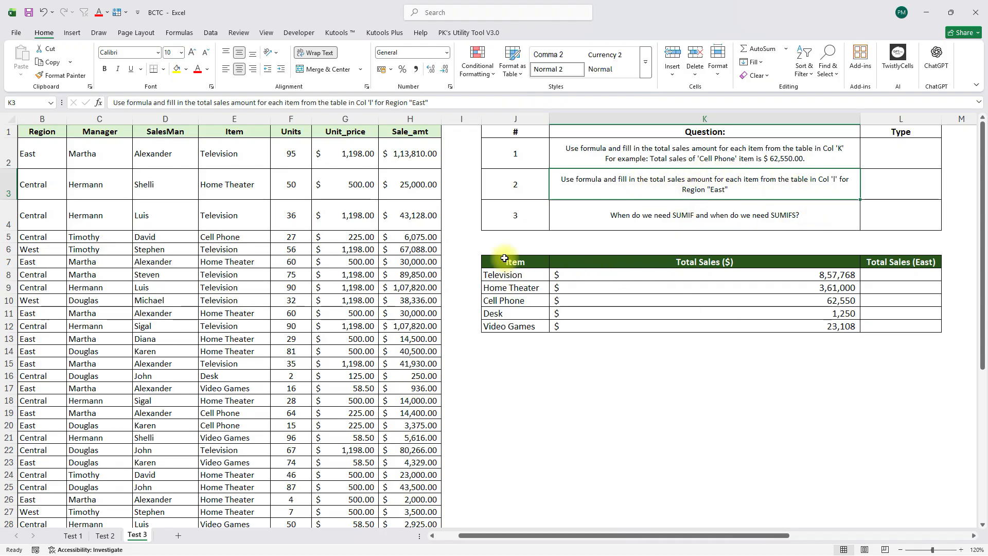
drag(507, 262, 772, 328)
drag(817, 171, 721, 207)
click(702, 190)
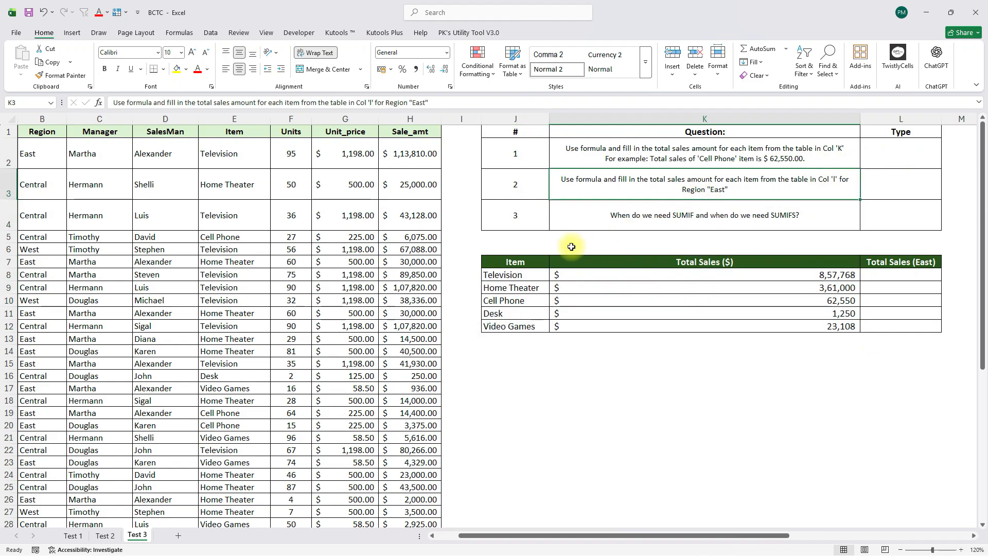
click(526, 274)
ctrl+click(866, 263)
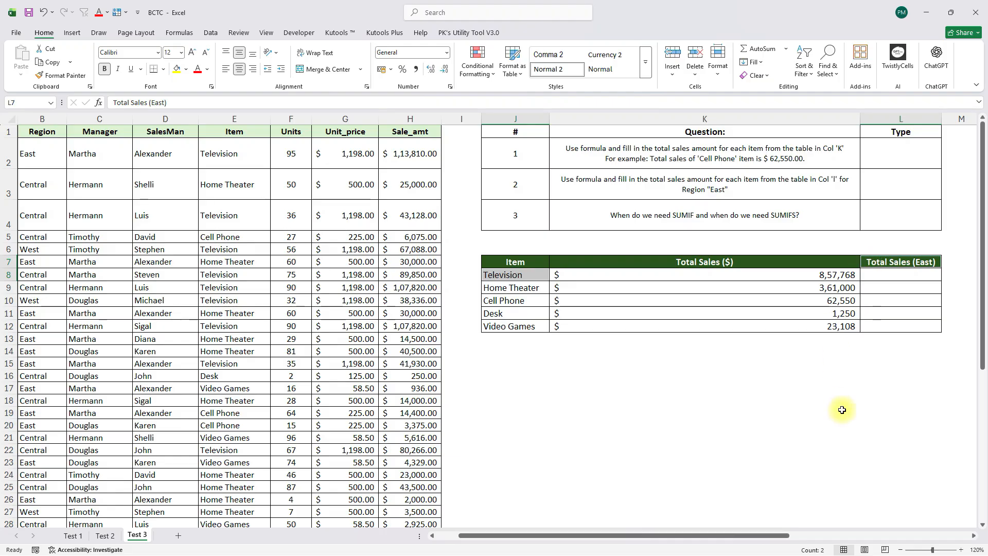
Step: Start a SUMIFS formula in L8 with the whole Sale_amt column $H:$H as the sum range
click(898, 278)
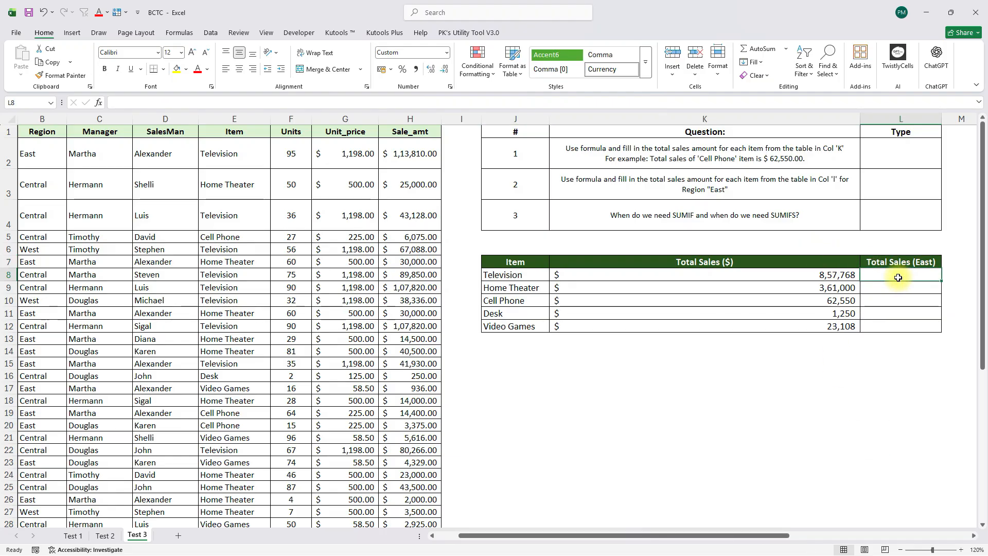
text(=sum)
key(Down)
key(Down)
key(Down)
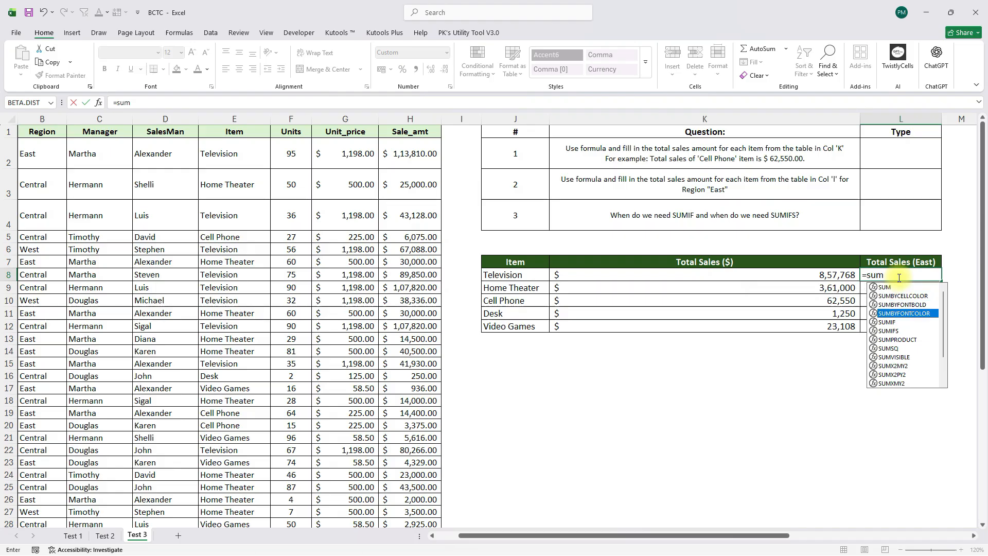
key(Down)
key(Down)
key(Tab)
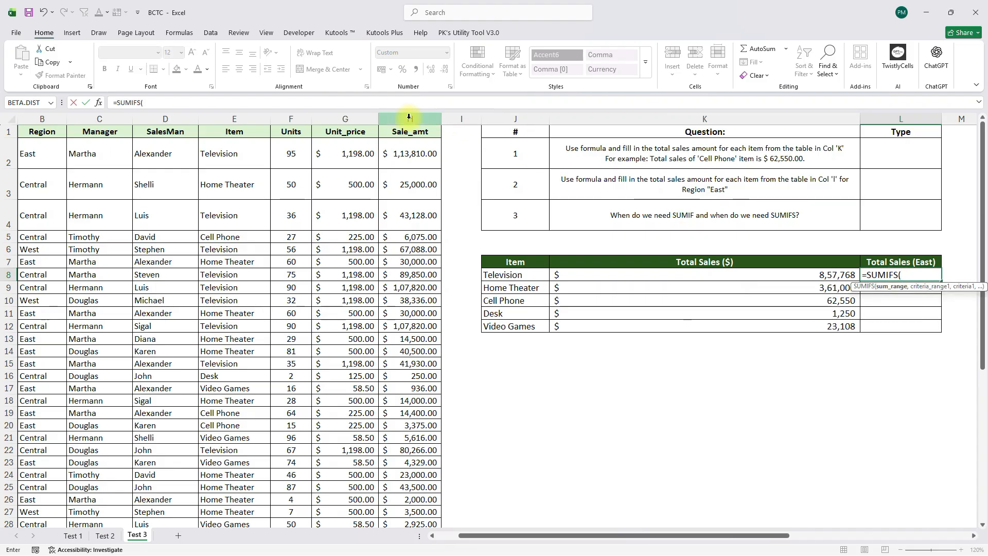
click(415, 116)
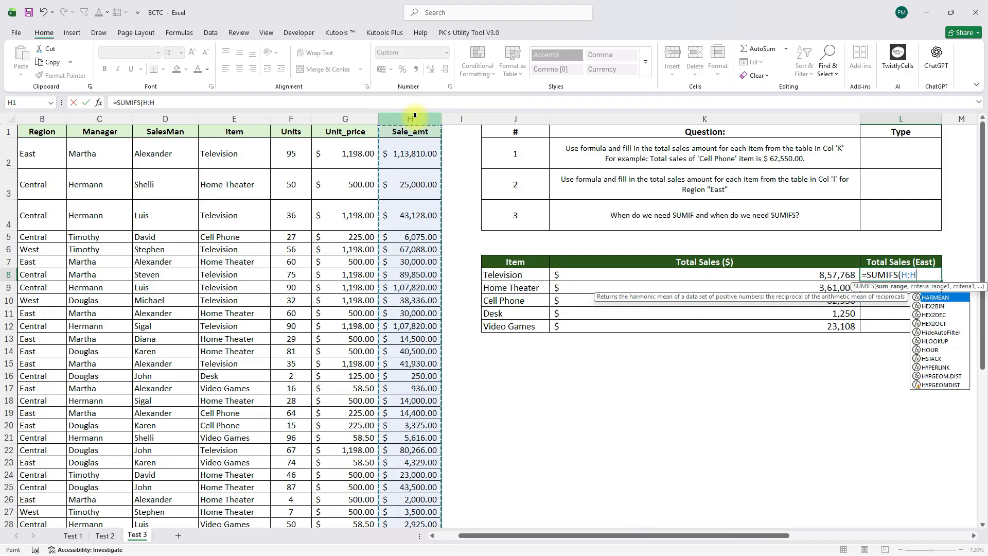
key(F4)
text(,)
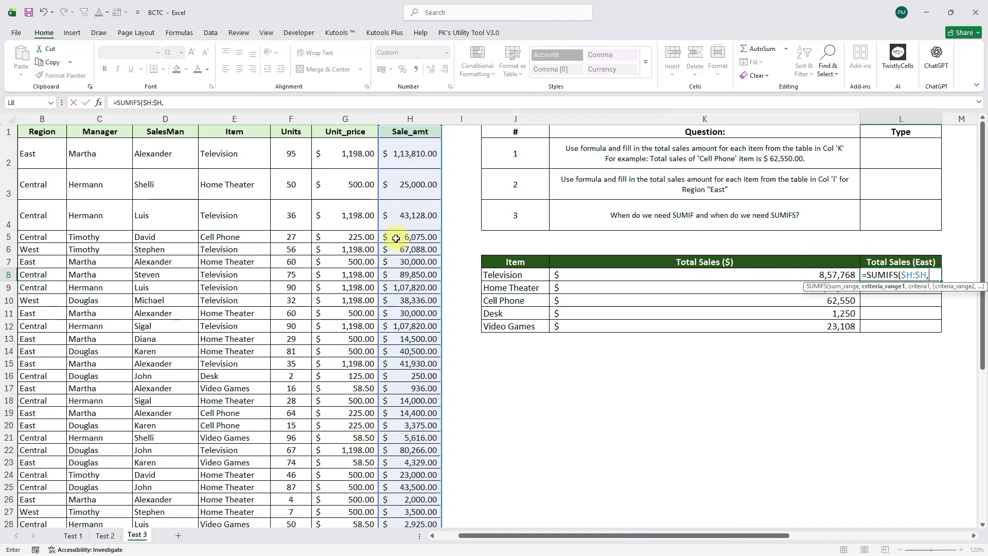
Step: Add the Item column $E:$E as the first criteria range of the SUMIFS formula, with J8 as its criterion
click(234, 117)
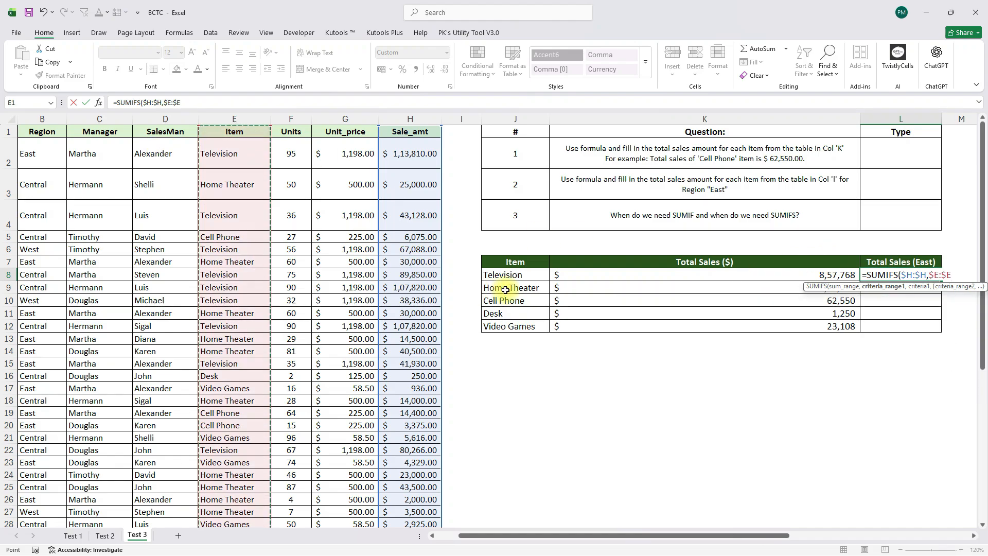
text(,)
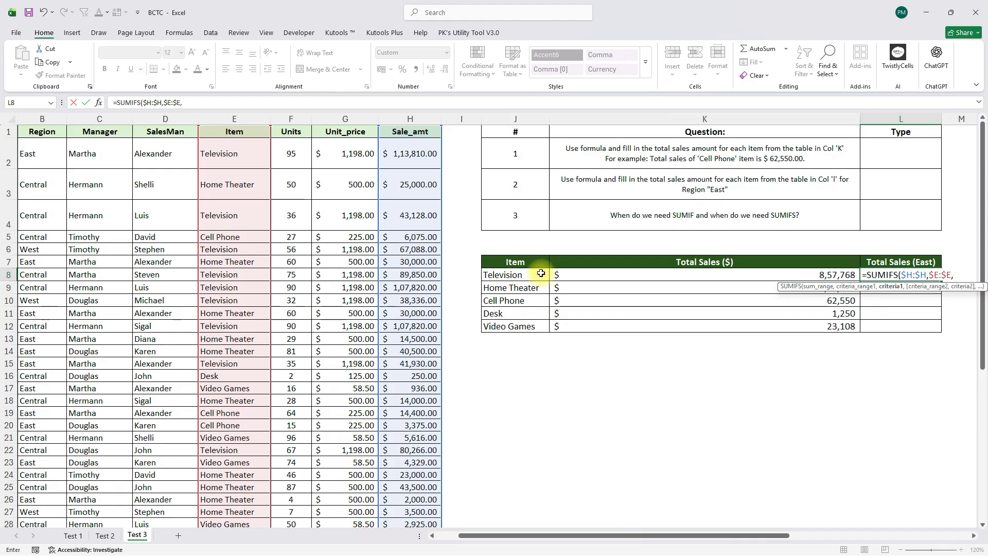
click(529, 274)
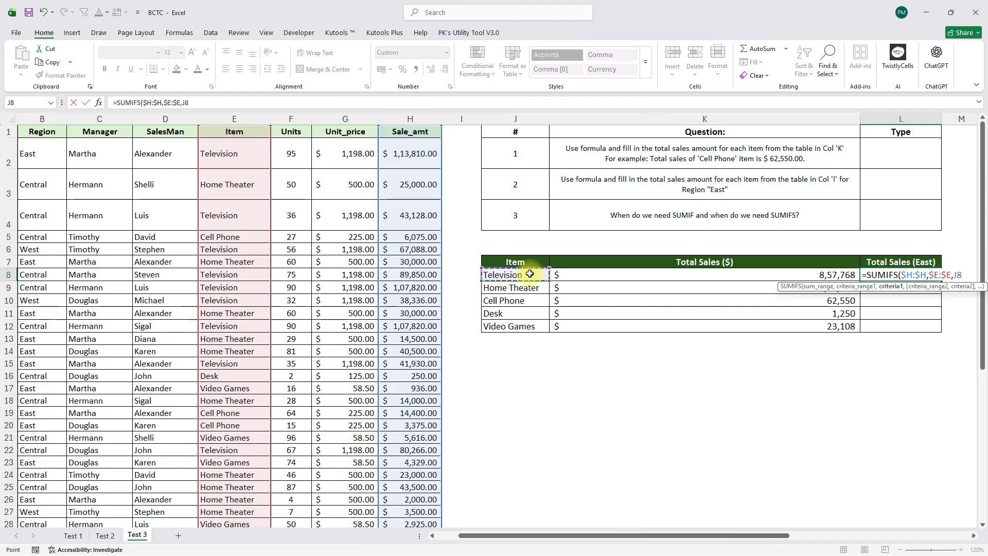
text(,)
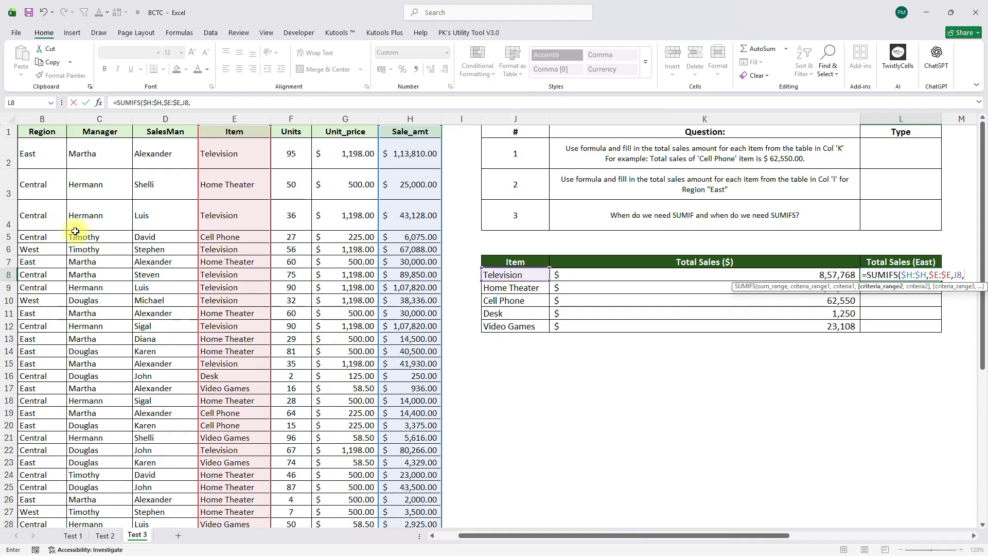
Step: Add the Region column $B:$B as the second criteria range with "East" as its criterion, completing the SUMIFS formula in L8
scroll(241, 205, left, 2)
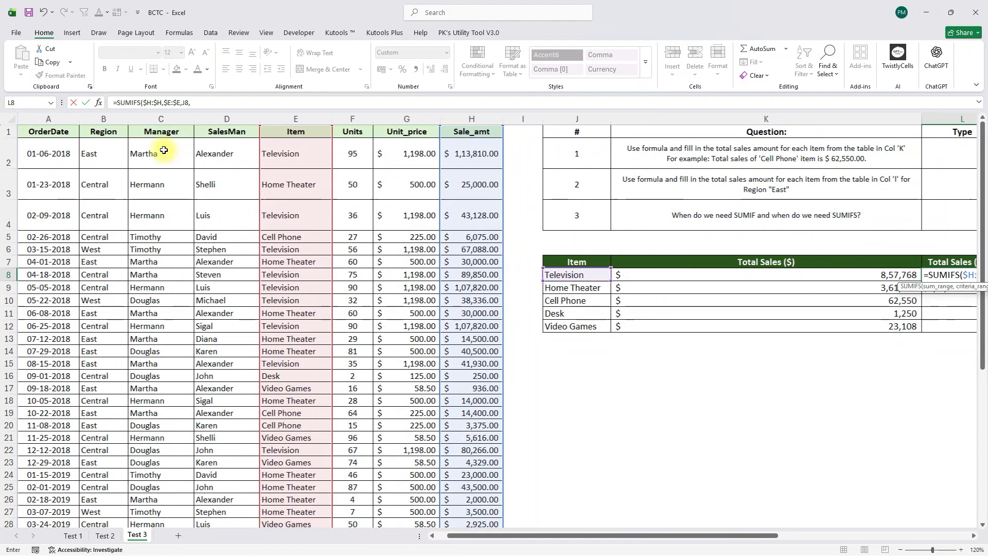
click(108, 119)
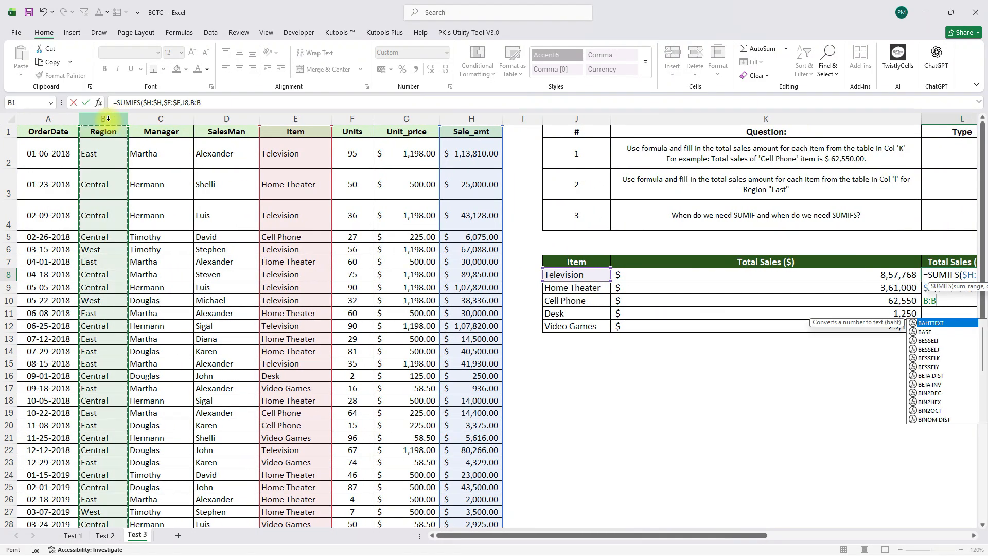
key(F4)
text(,)
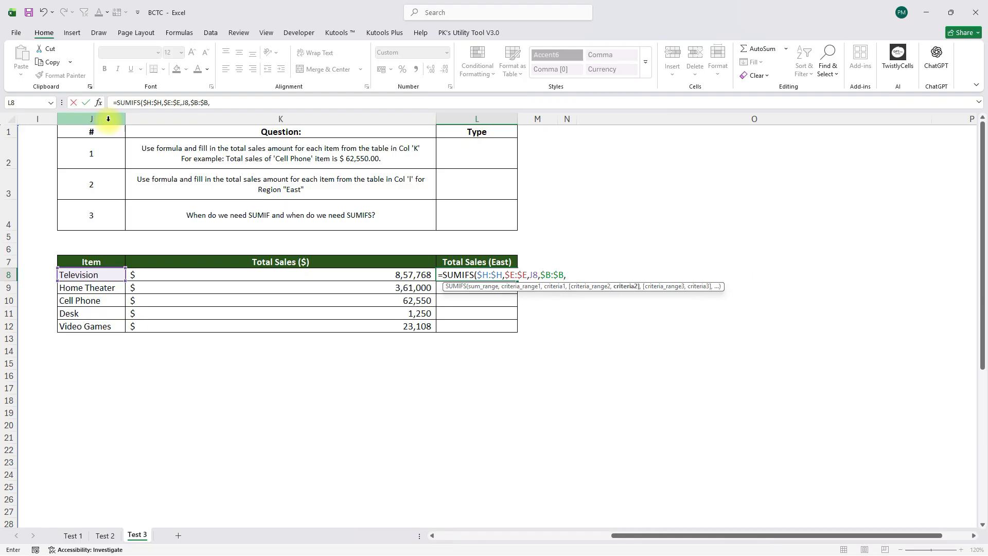
text("East"))
key(Return)
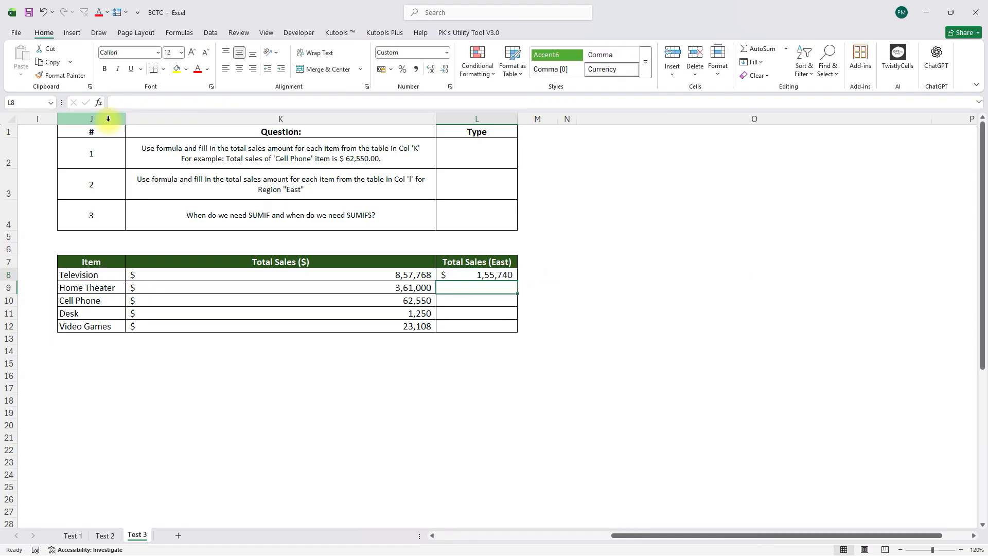
Step: Fill the Total Sales (East) SUMIFS formula down from L8 through L12
key(Up)
key(Left)
key(ctrl+Down)
key(Right)
key(ctrl+shift+Up)
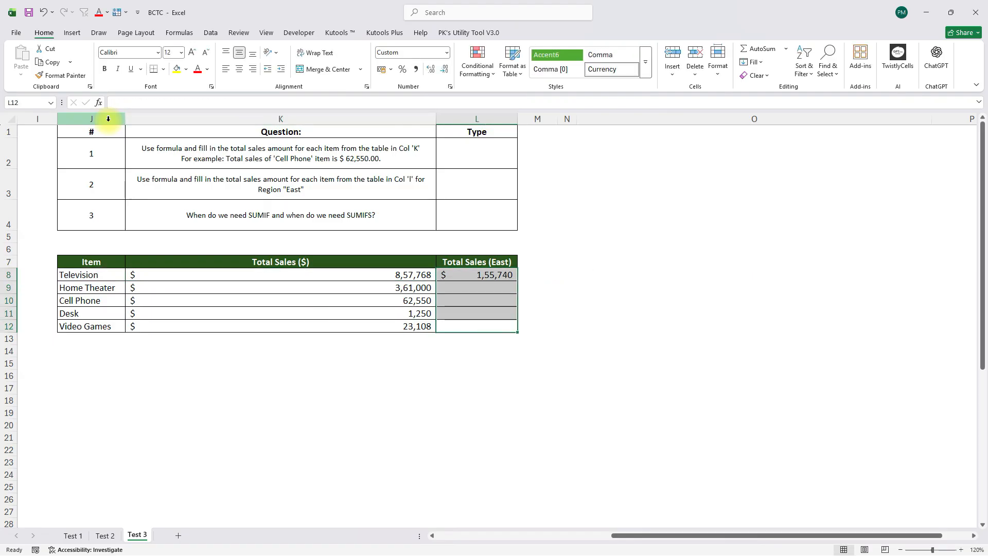
key(ctrl+d)
Step: Check the filled formulas in Total Sales (East) and compare that column with the Total Sales ($) column
key(Down)
key(Up)
key(Up)
key(Up)
key(Up)
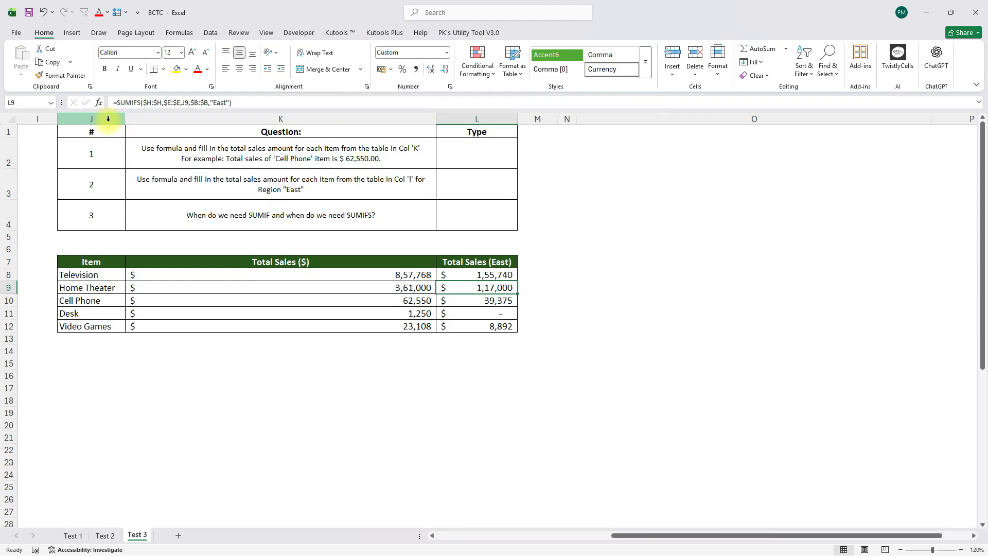
click(497, 326)
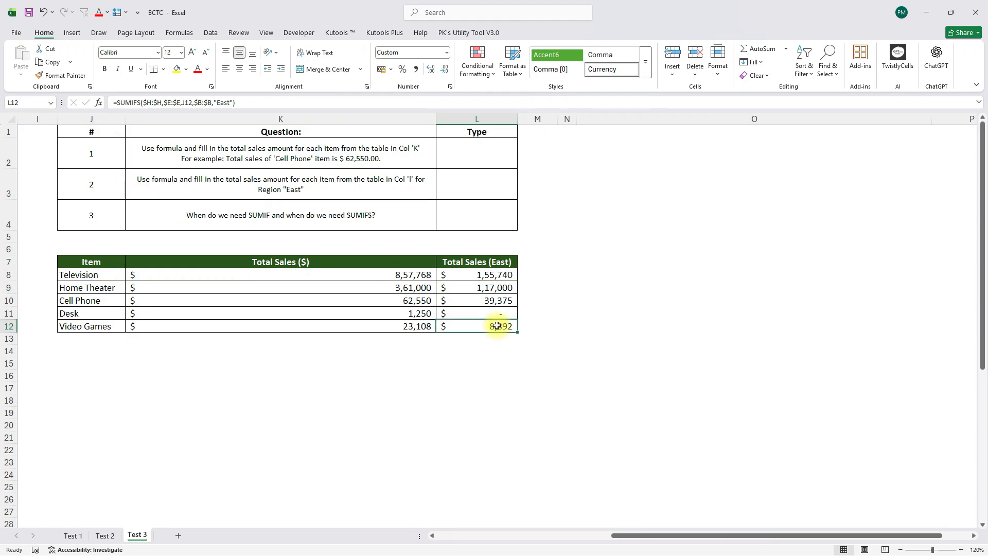
drag(374, 275, 375, 312)
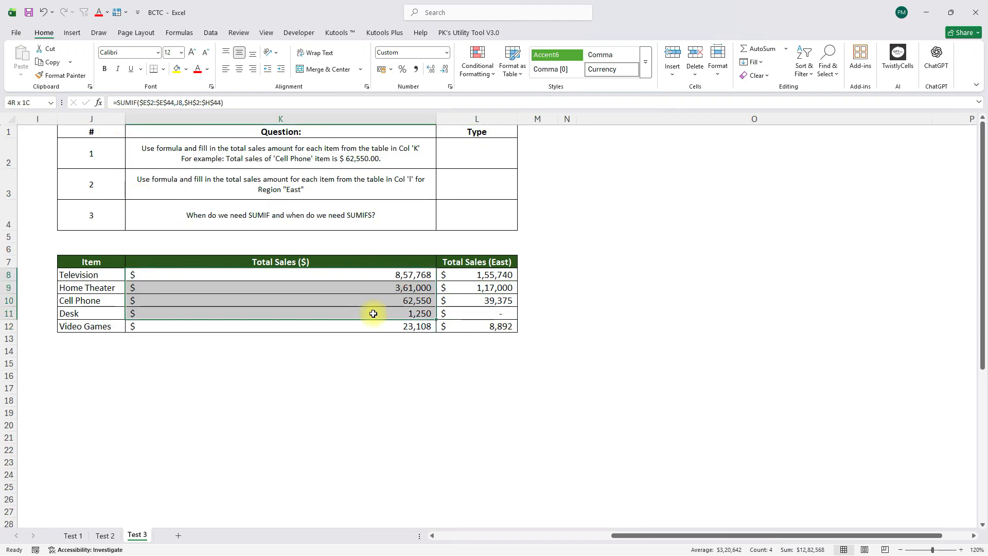
drag(462, 274, 467, 323)
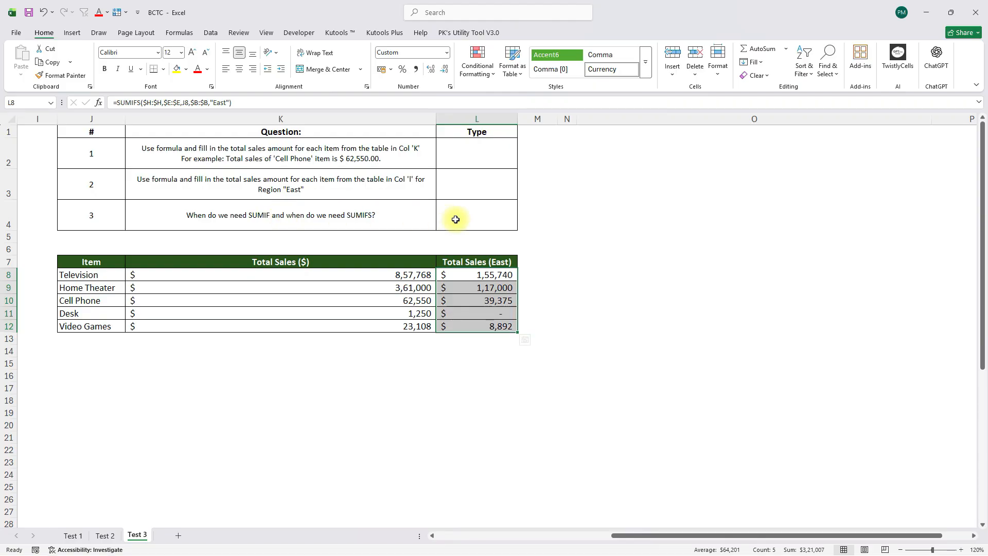
Step: Enter SUMIF as the Type for question 1 in L2 and SUMIFS for question 2 in L3
click(491, 146)
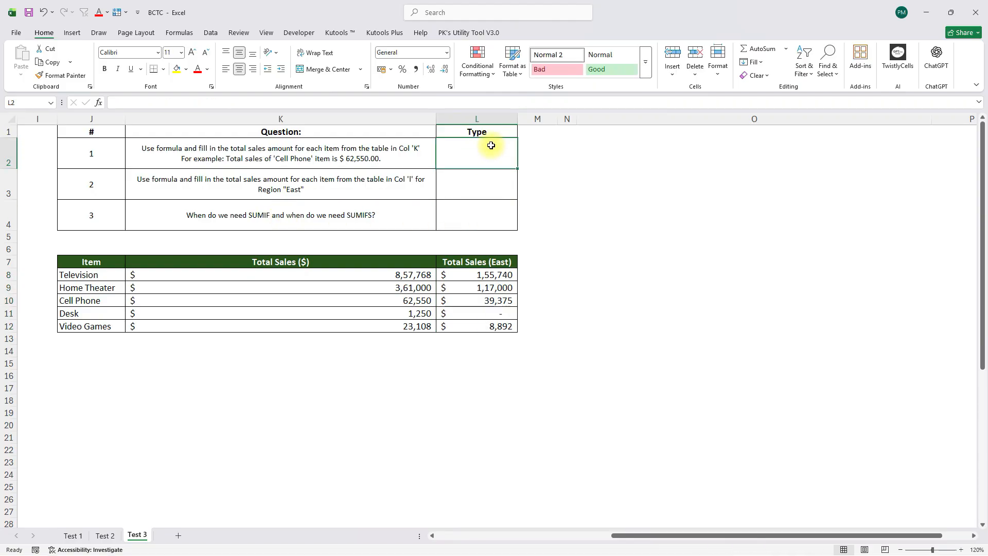
text(SUMIF)
key(Return)
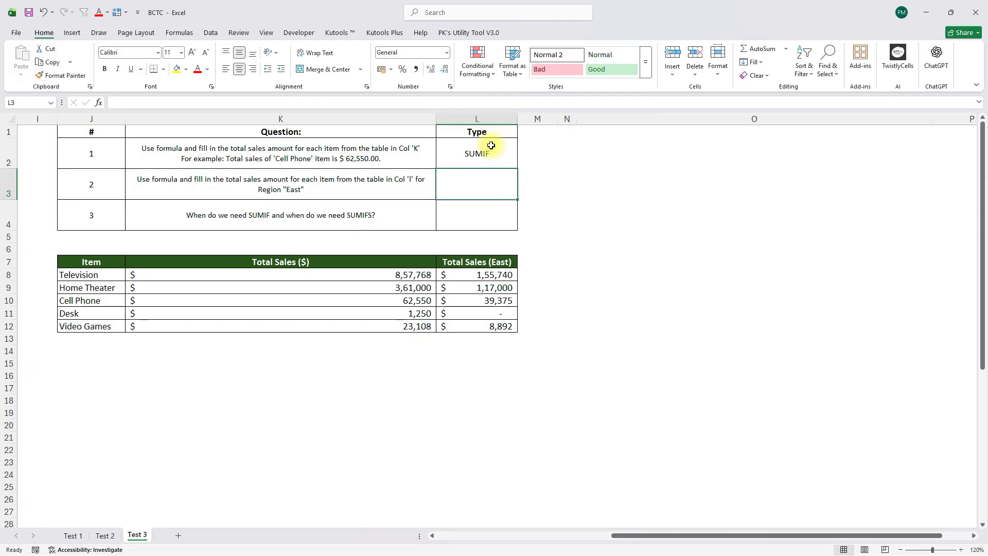
text(SUMI)
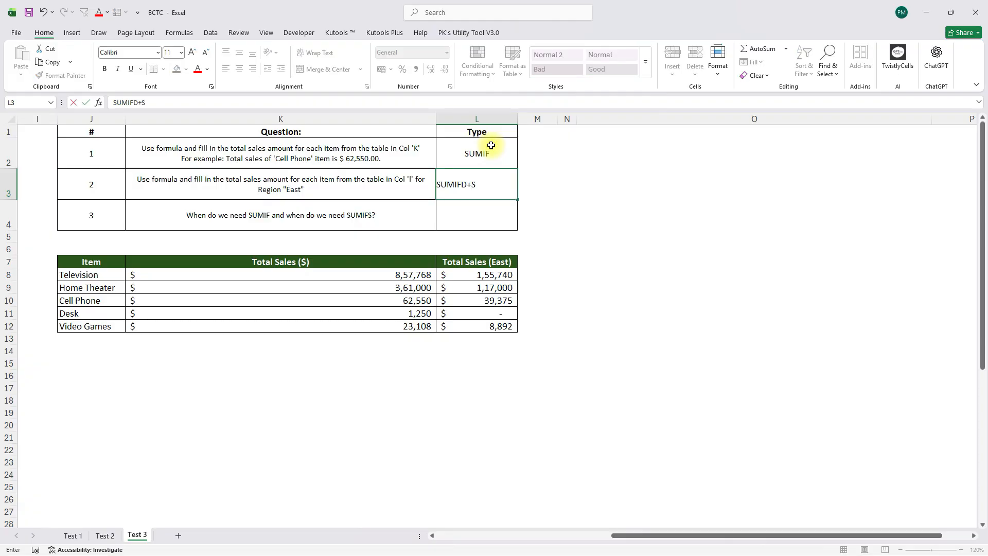
text(FD+)
key(BackSpace)
key(BackSpace)
text(S)
key(Return)
Step: Make the Type answer cells L2:L4 bold
key(Up)
key(Up)
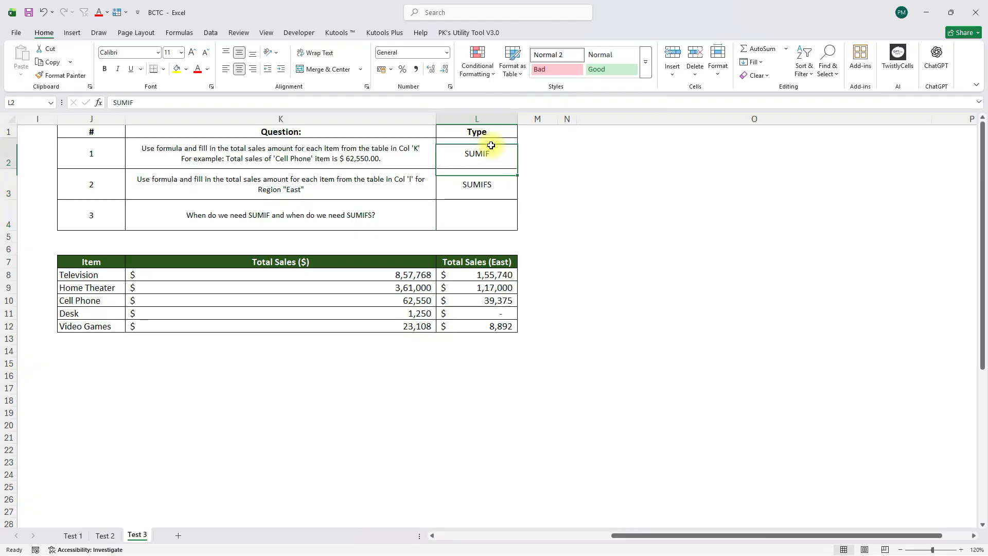
key(shift+Down)
key(shift+Down)
key(ctrl+b)
Step: Review questions 1 and 2 against their Type answers, and read question 3 on when SUMIF and SUMIFS are needed
key(Left)
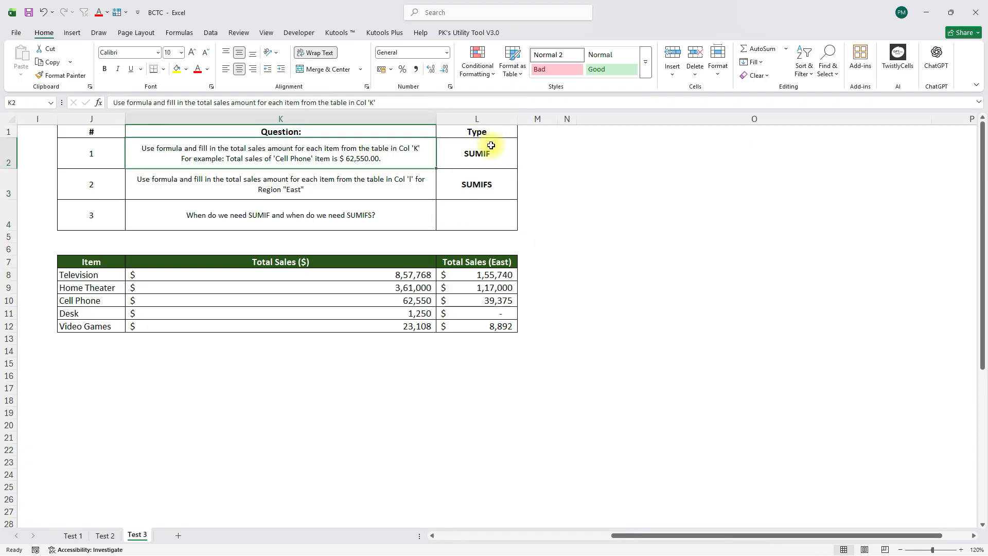
key(Right)
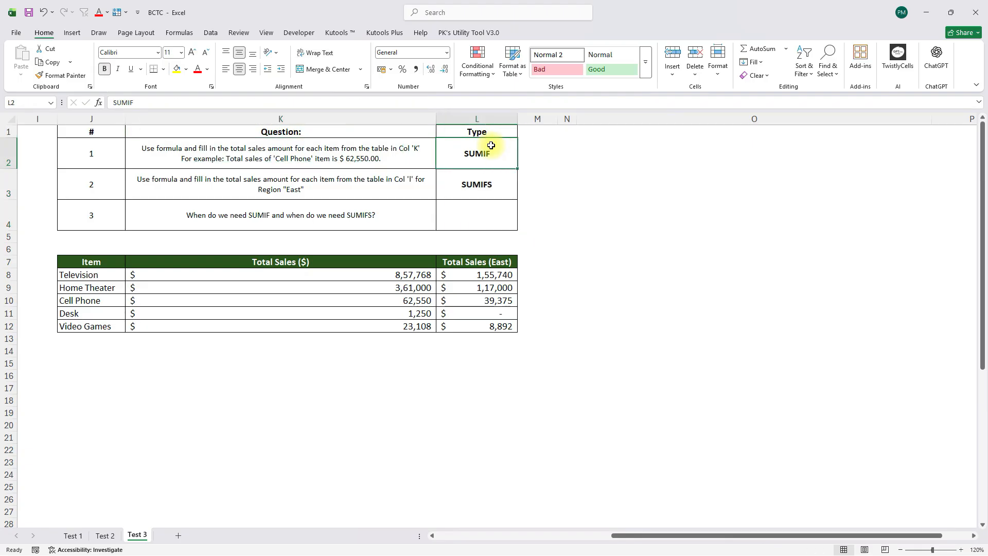
key(Down)
key(Left)
key(Right)
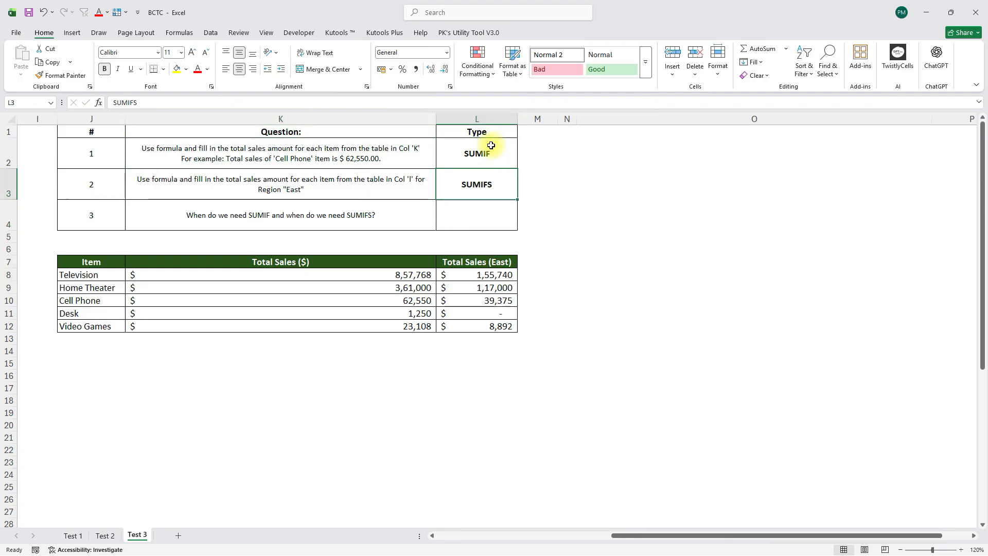
key(Left)
key(Right)
key(Down)
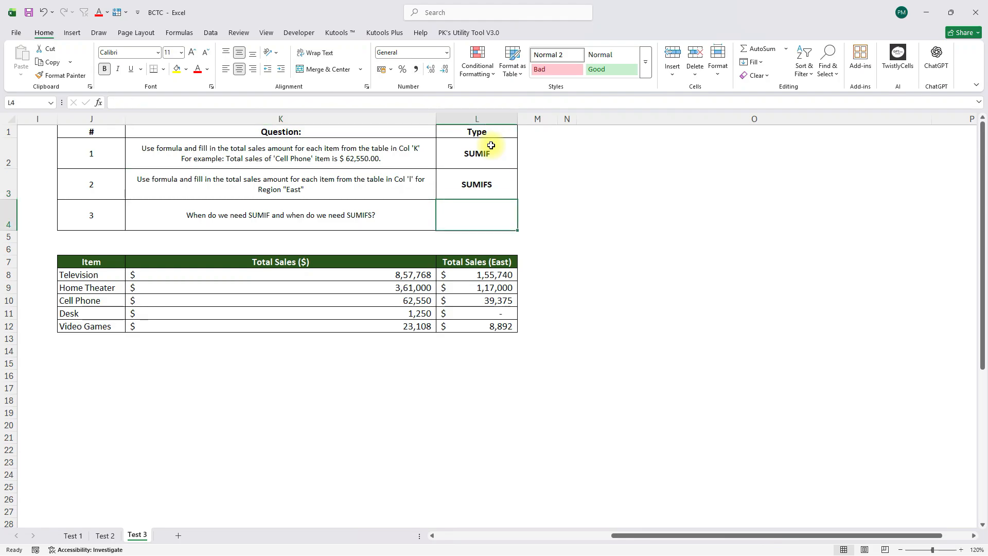
click(320, 218)
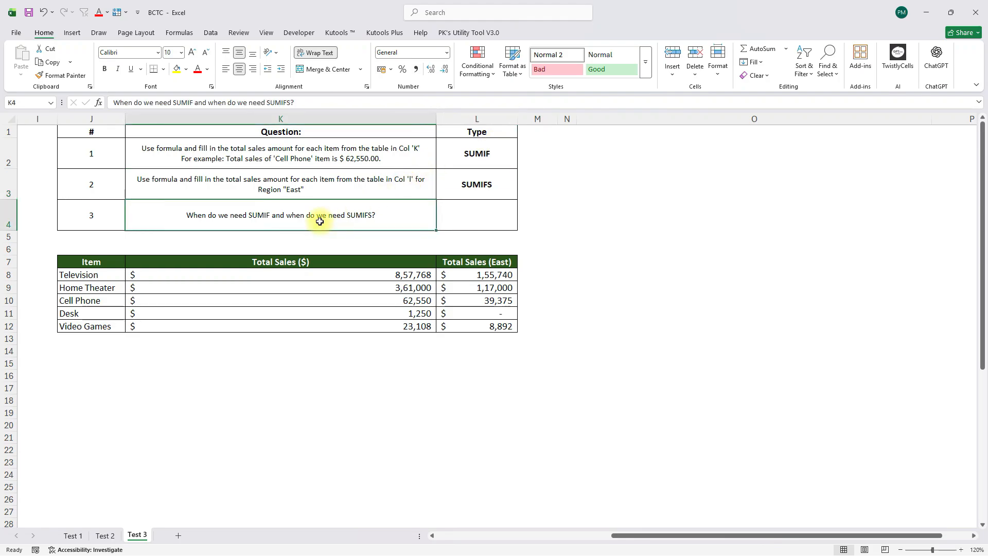
click(467, 219)
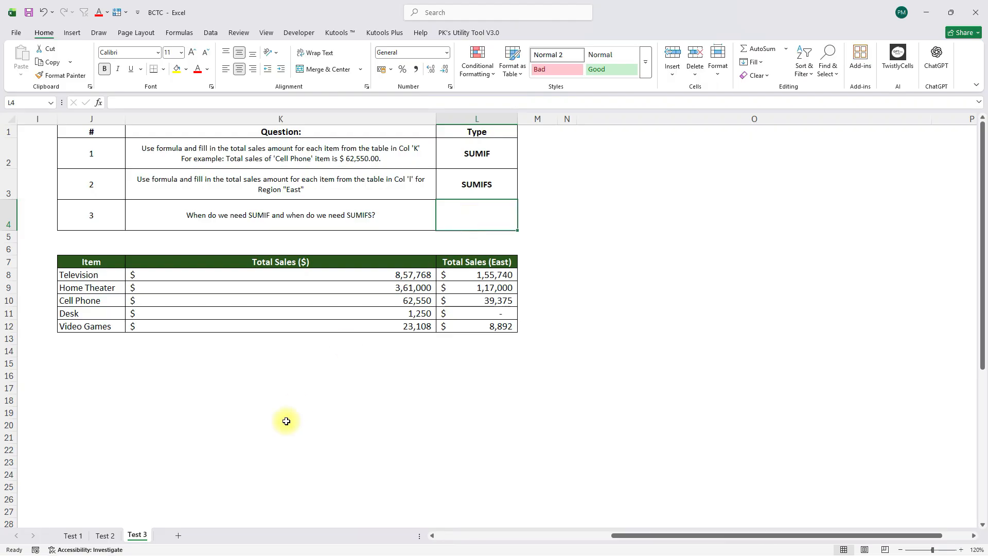
click(224, 364)
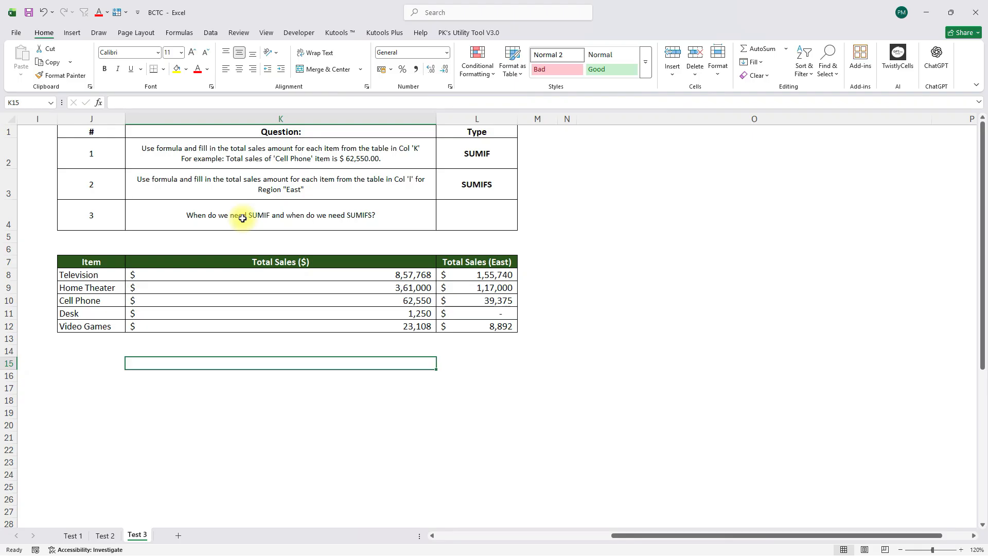
key(Down)
key(Down)
key(Down)
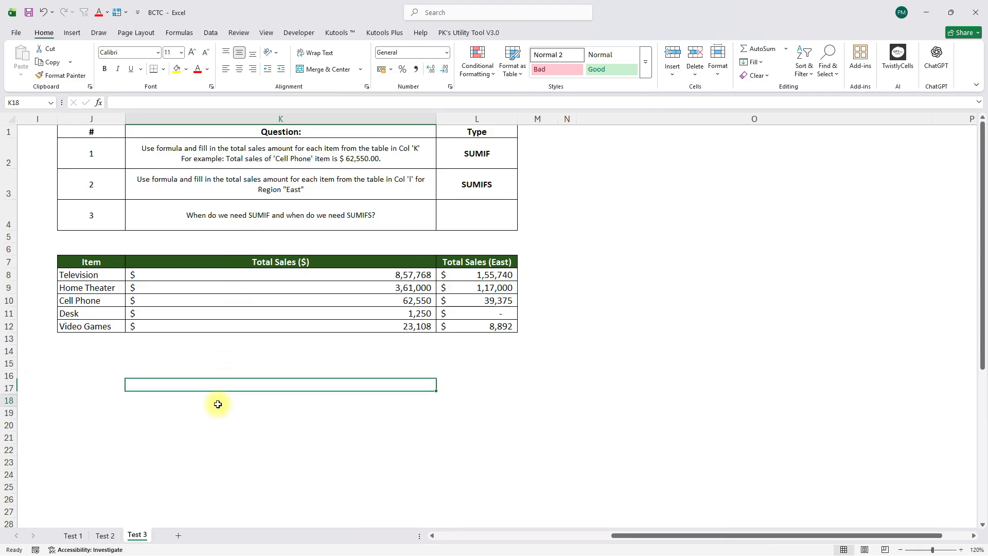
Step: Return to cell A1 of the Test 3 sheet and switch to the BCTC email with its attachments in Gmail
key(ctrl+Up)
key(ctrl+Up)
key(ctrl+Up)
key(ctrl+Up)
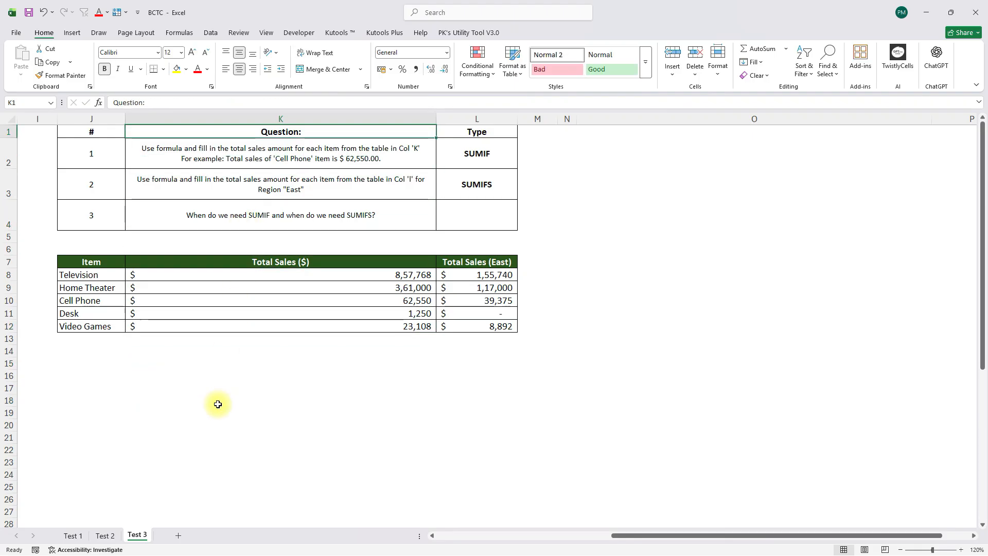
key(ctrl+Left)
key(ctrl+Left)
key(ctrl+Left)
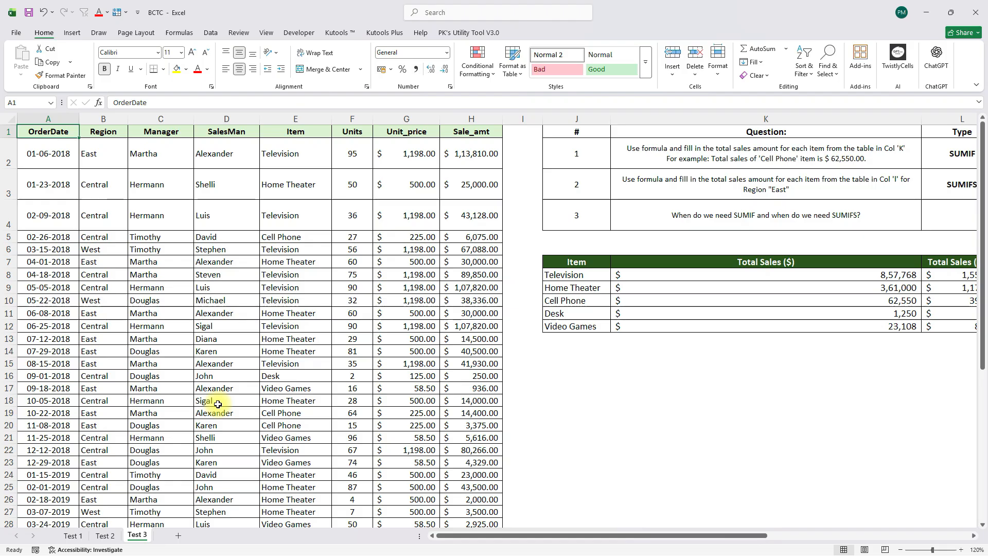
key(alt+Tab)
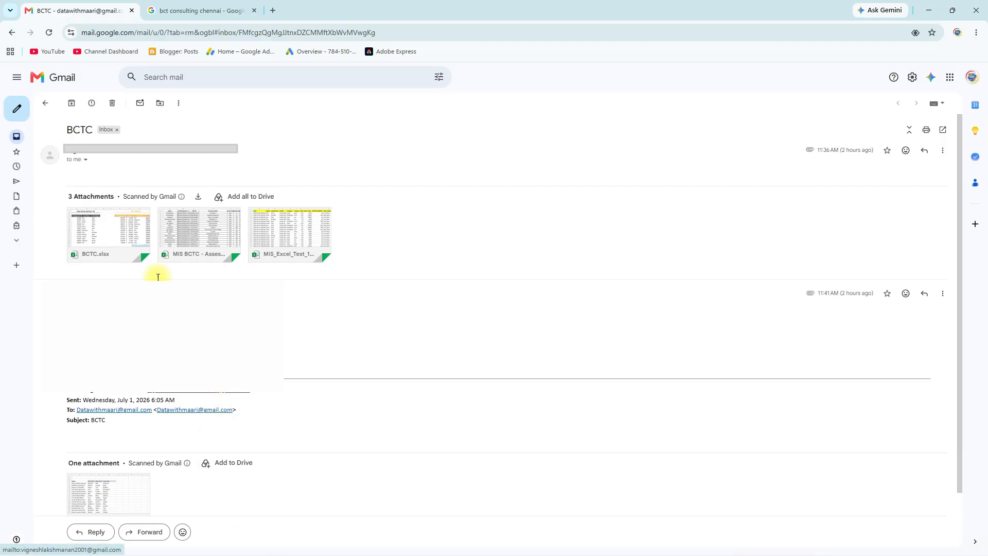